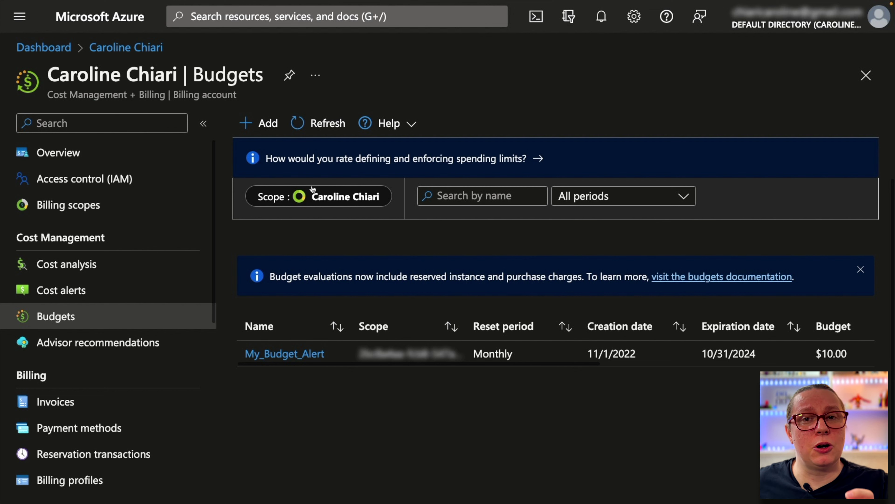
Step: Look inside the Root management group in the scope picker and select the billing account as the budget scope
left_click(315, 197)
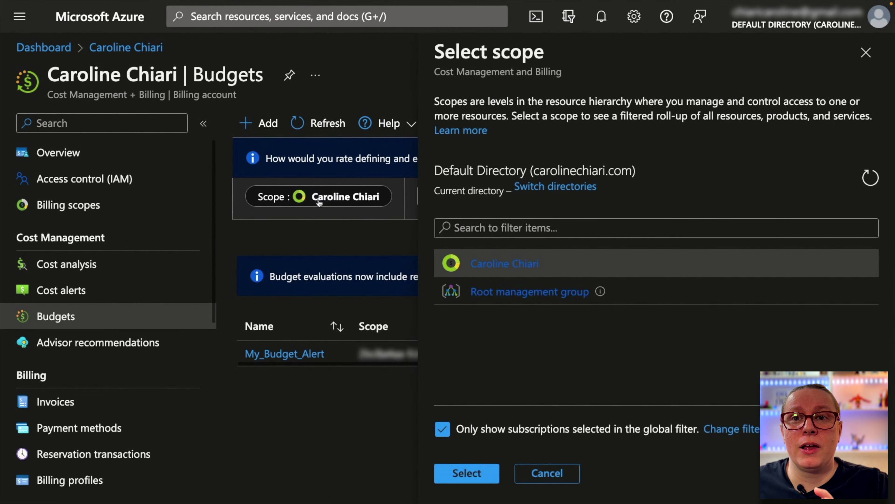
left_click(510, 292)
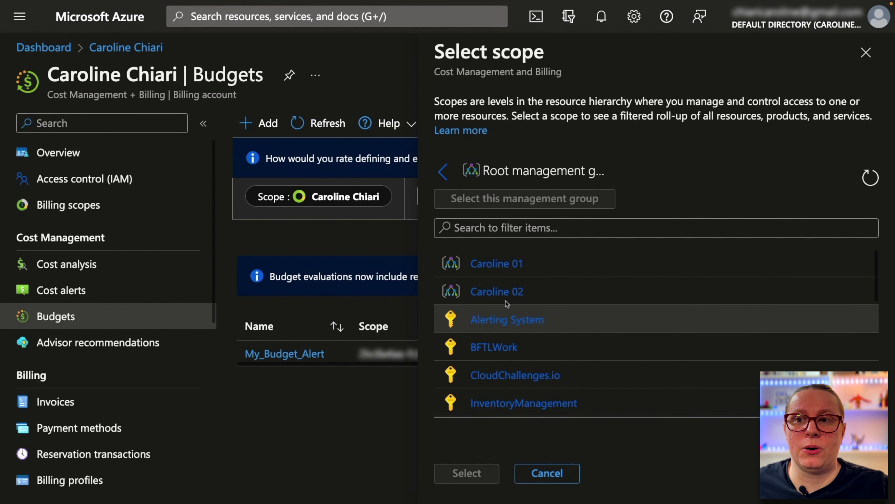
left_click(493, 165)
left_click(445, 172)
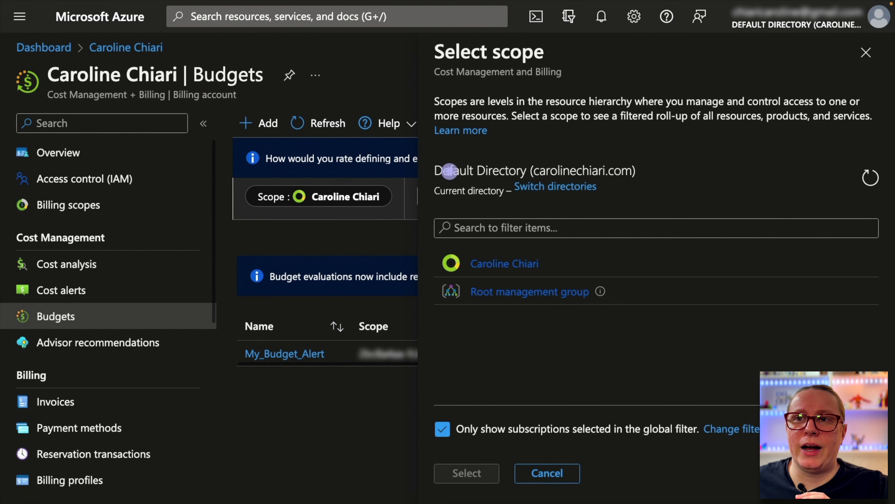
left_click(503, 264)
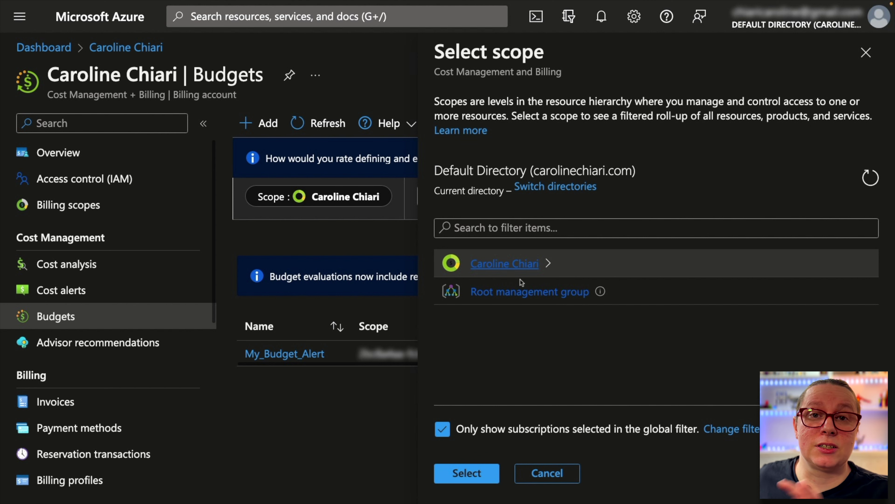
left_click(520, 274)
left_click(456, 471)
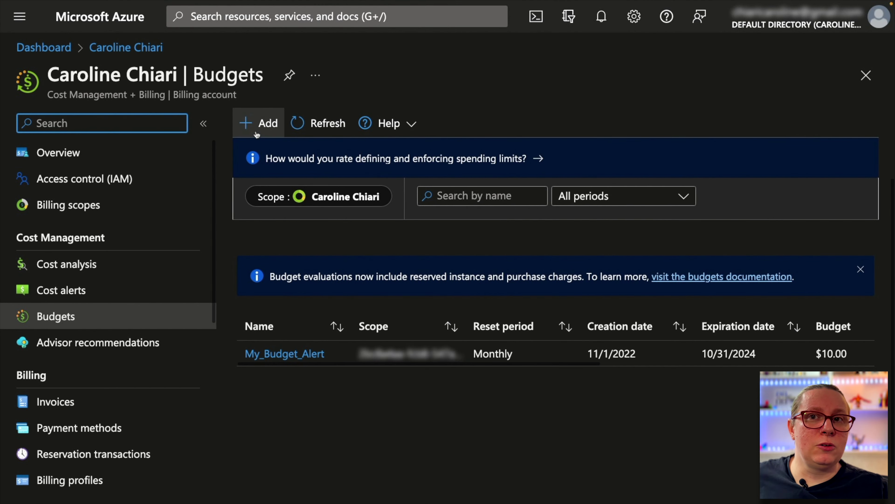
Step: Start a new budget for the billing account and enter the name "YouTube Video Budget"
left_click(257, 124)
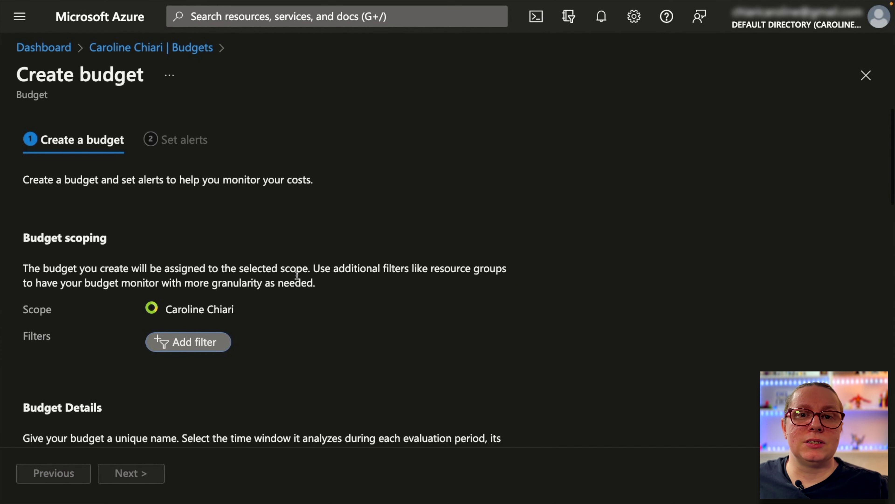
scroll(376, 260, "down", 5)
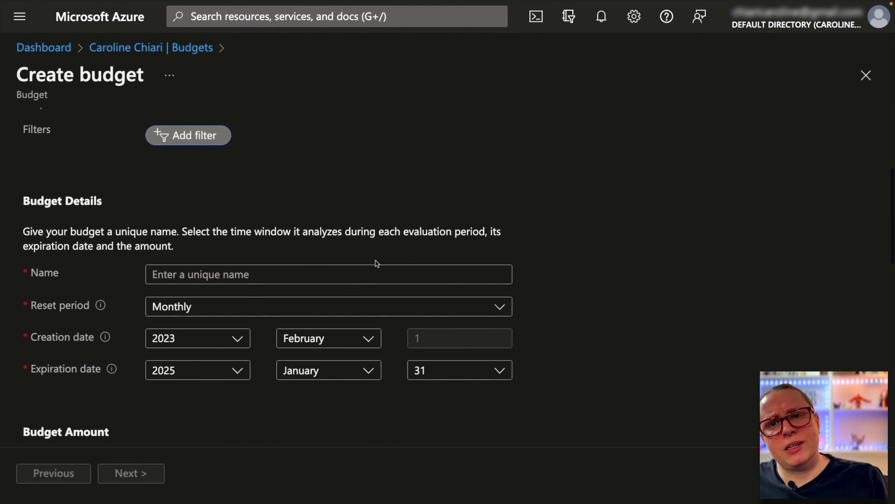
left_click(311, 268)
type("You")
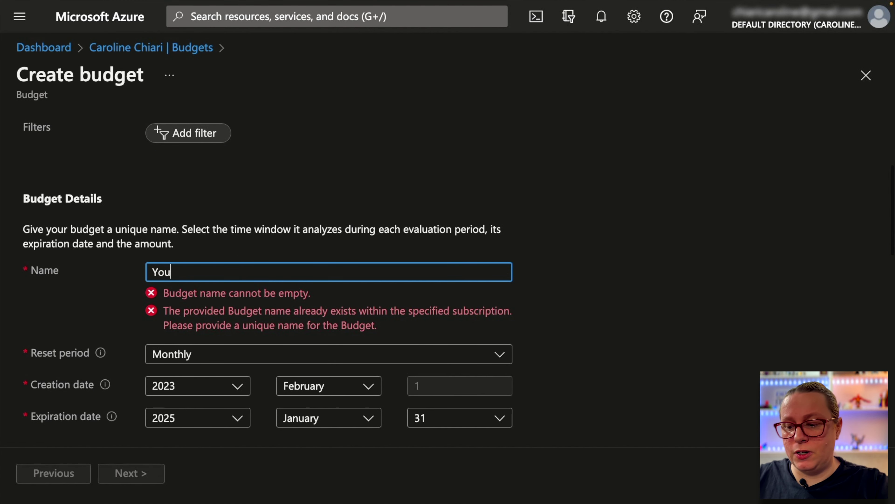
type("Tube Video Budget")
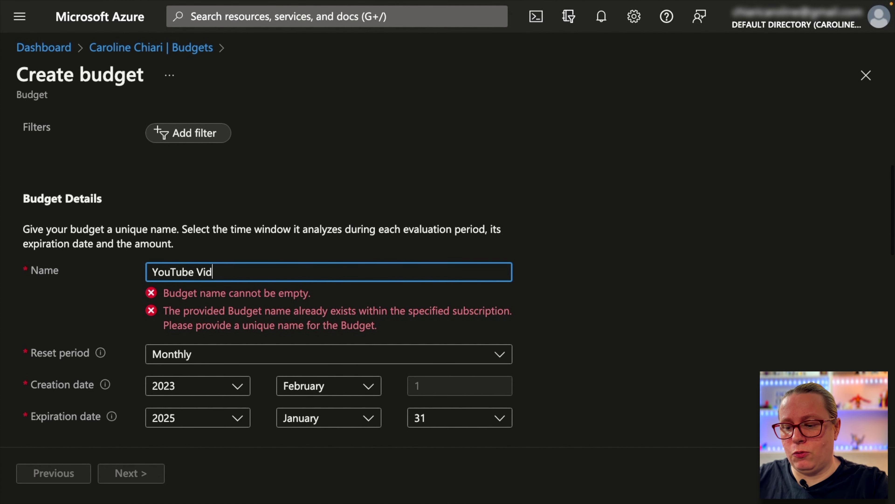
Step: Replace both spaces in the budget name with underscores so it reads YouTube_Video_Budget
key("shift+Left")
key("shift+Left")
key("shift+Left")
key("shift+Left")
key("shift+Left")
key("Left")
key("Left")
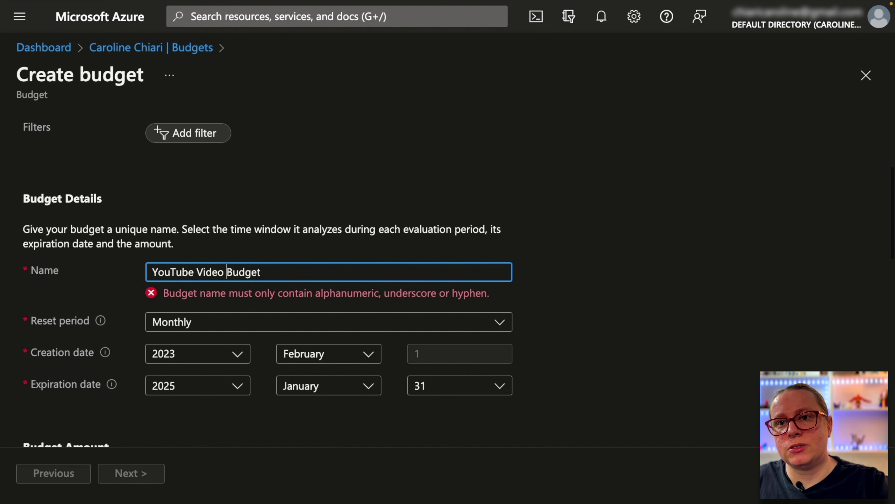
key("BackSpace")
type("_")
key("Left")
key("Left")
key("Left")
key("Left")
key("Left")
key("Left")
key("BackSpace")
type("_")
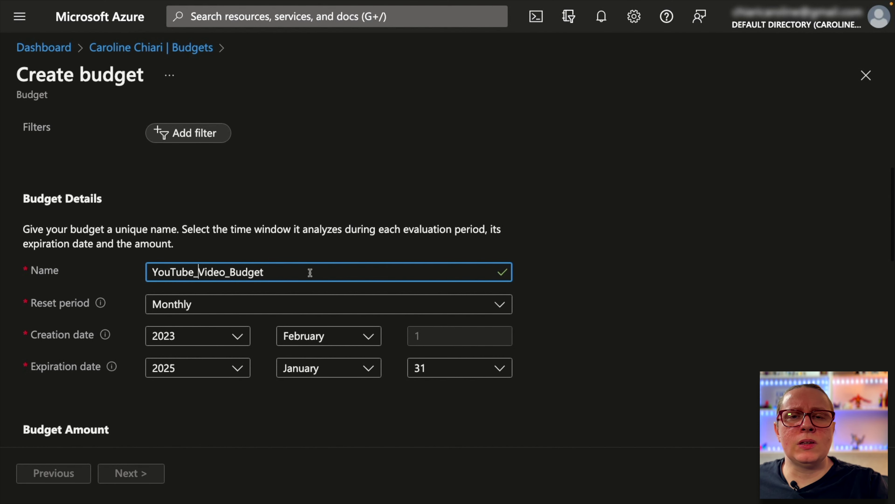
Step: Choose Monthly as the budget's reset period and check the choices for the expiration year
left_click(239, 301)
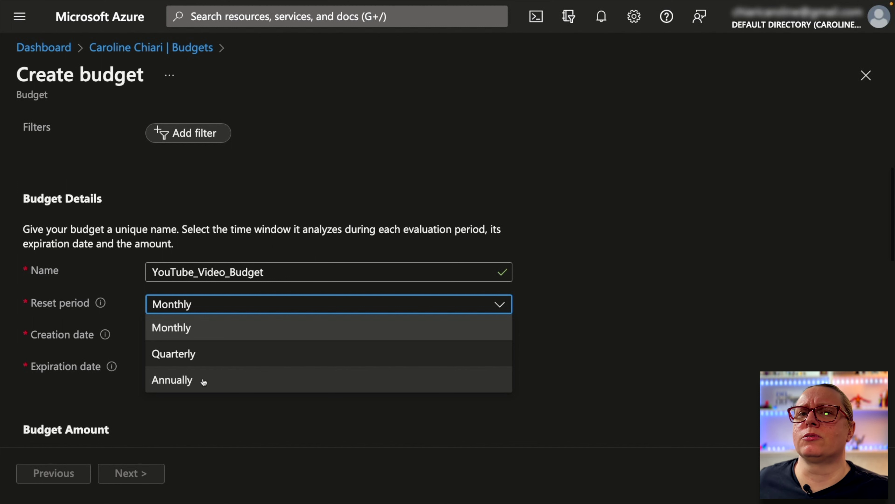
left_click(200, 330)
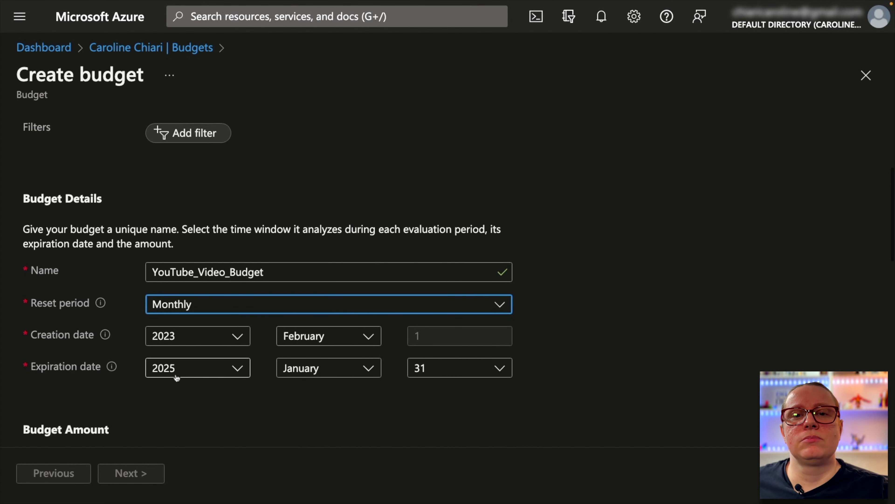
scroll(176, 378, "down", 1)
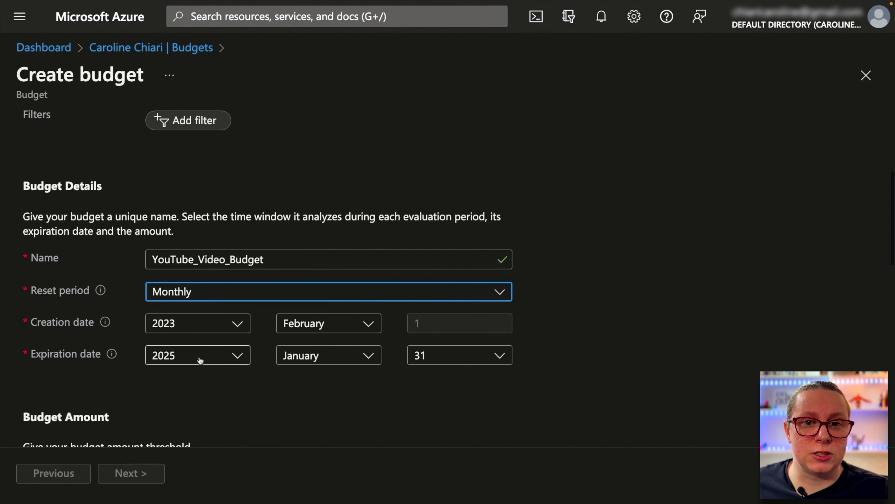
left_click(200, 356)
left_click(201, 357)
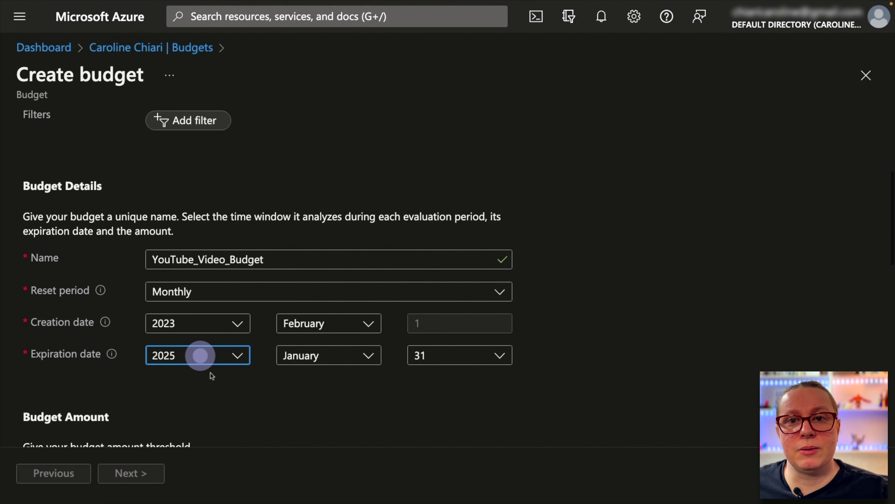
Step: Review the monthly cost data and set the budget amount to $25
scroll(217, 389, "down", 3)
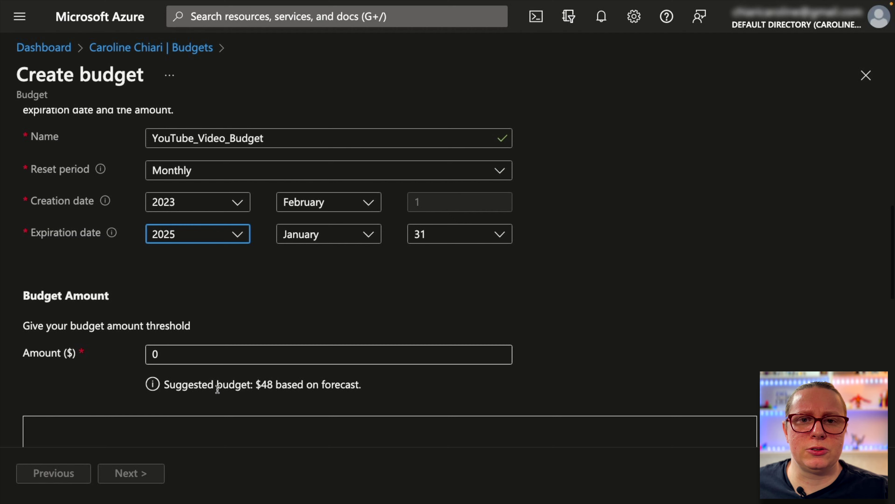
left_click(177, 348)
scroll(83, 342, "down", 2)
scroll(83, 342, "down", 6)
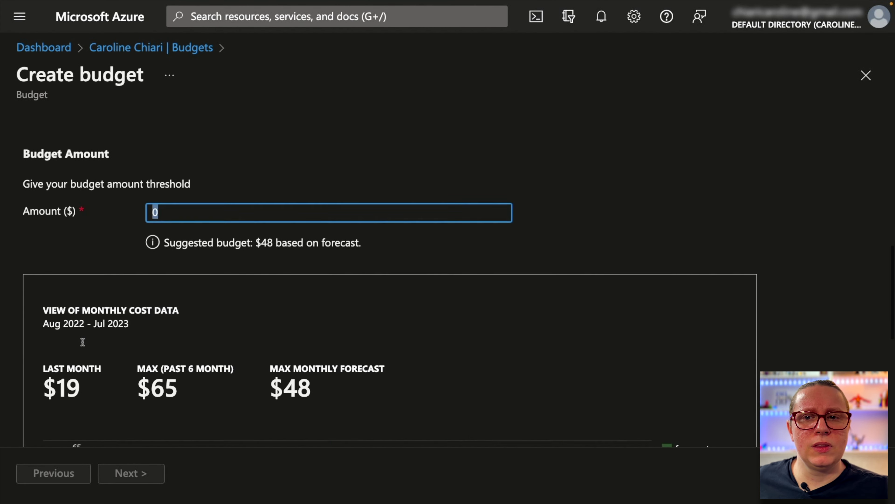
scroll(455, 294, "up", 8)
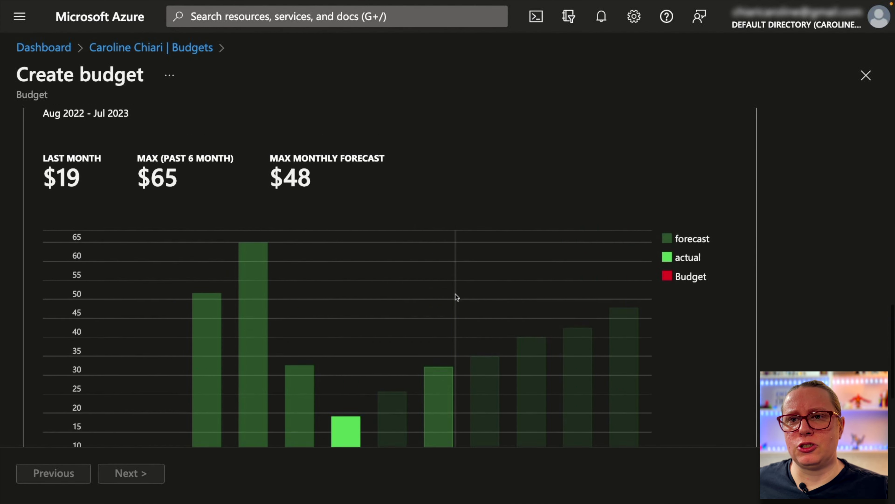
scroll(433, 294, "down", 2)
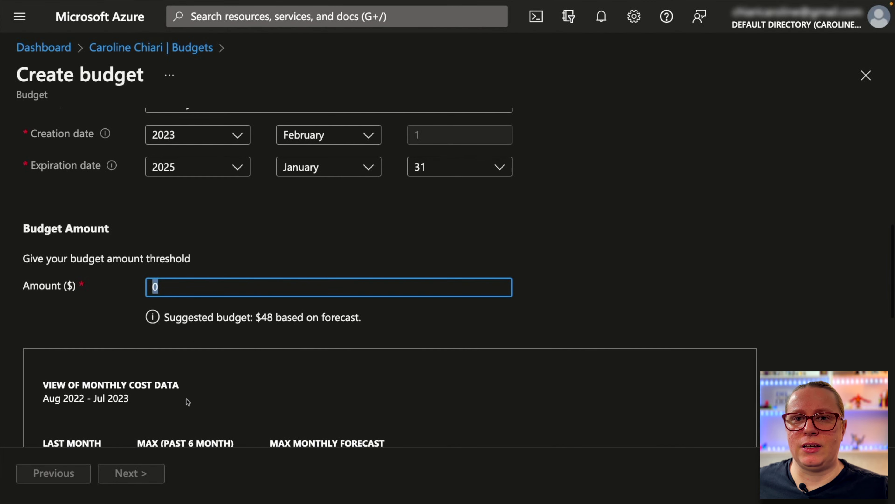
left_click(216, 285)
key("BackSpace")
type("25")
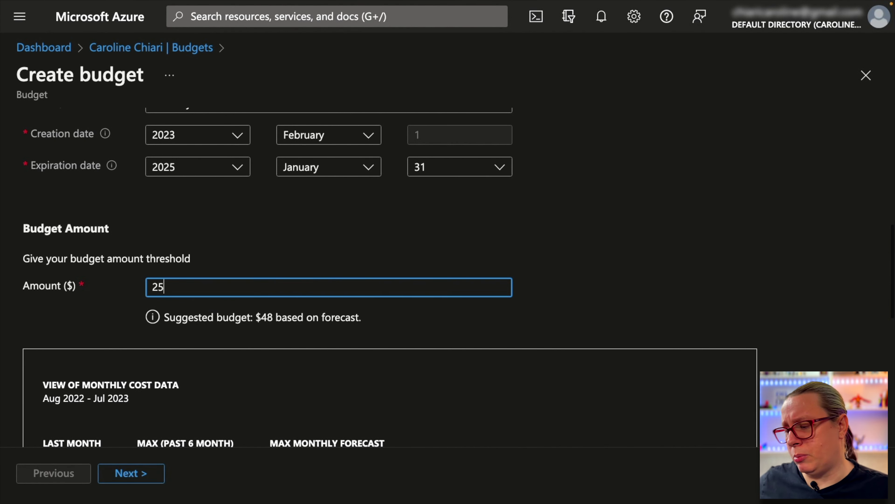
Step: Compare the monthly actual and forecast costs with the budget line and proceed to the alert settings
scroll(356, 392, "down", 2)
scroll(357, 395, "down", 10)
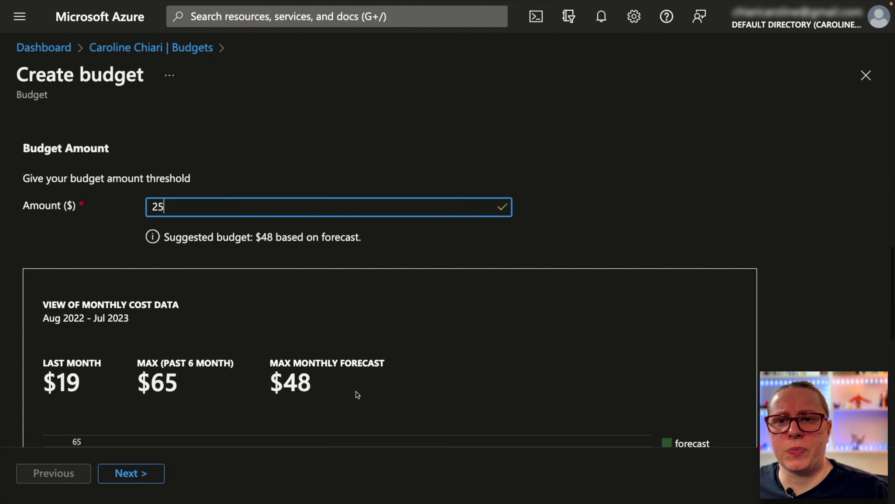
scroll(356, 392, "up", 5)
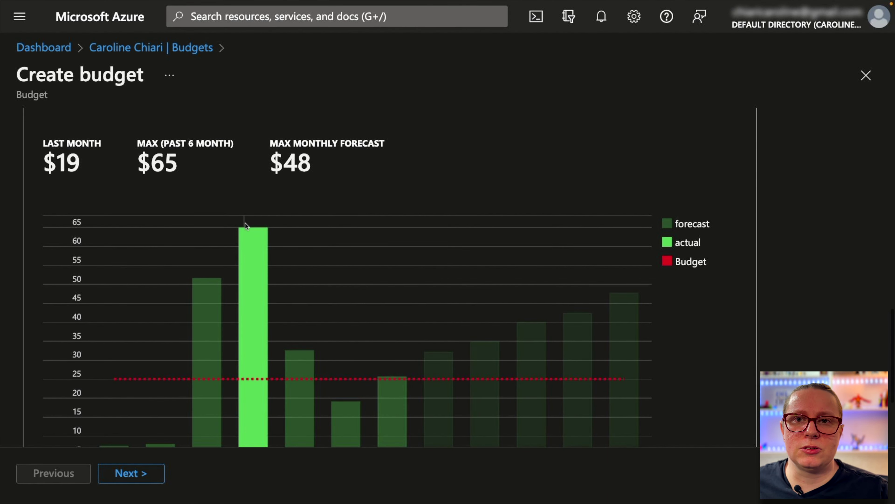
scroll(334, 367, "down", 3)
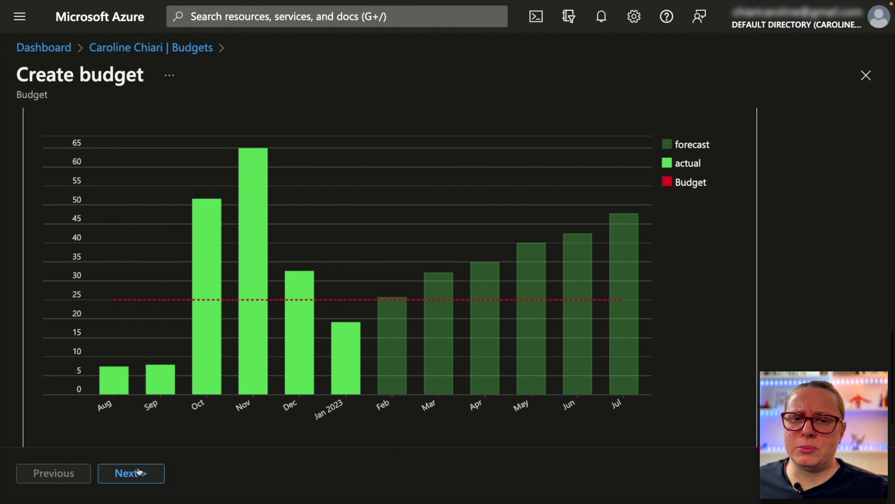
left_click(139, 472)
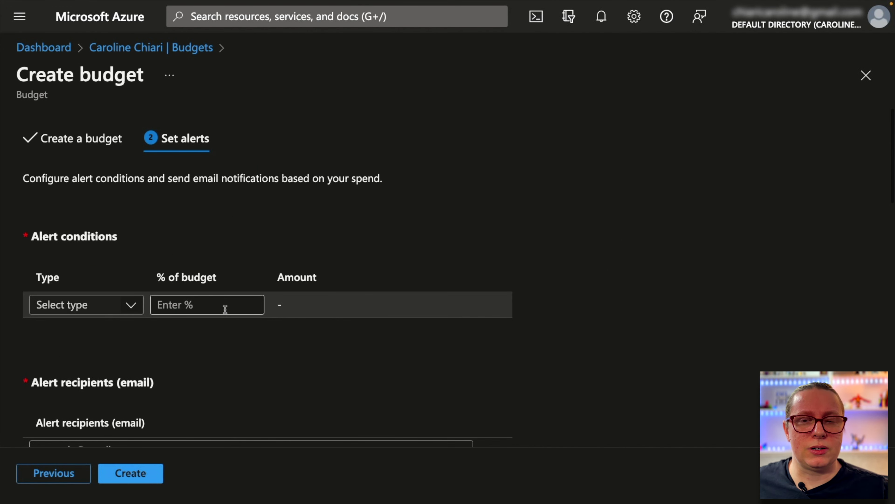
Step: Add an alert condition of type Actual at 50% of the budget
left_click(131, 304)
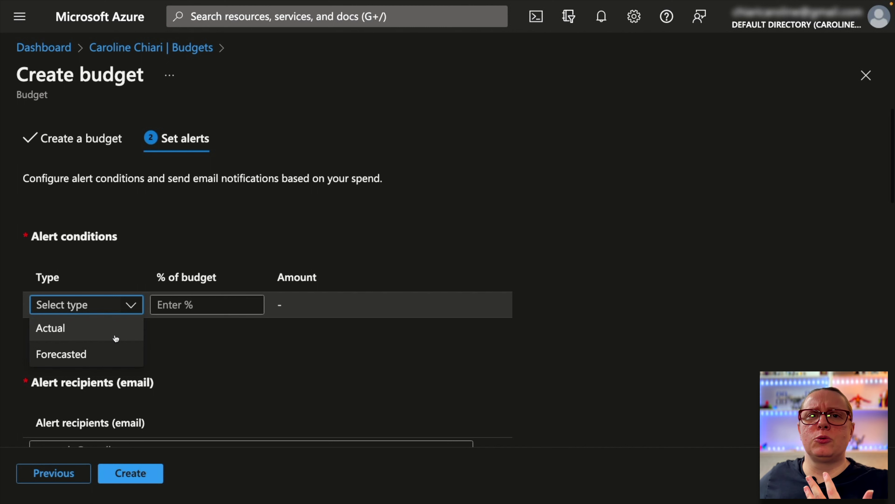
left_click(116, 338)
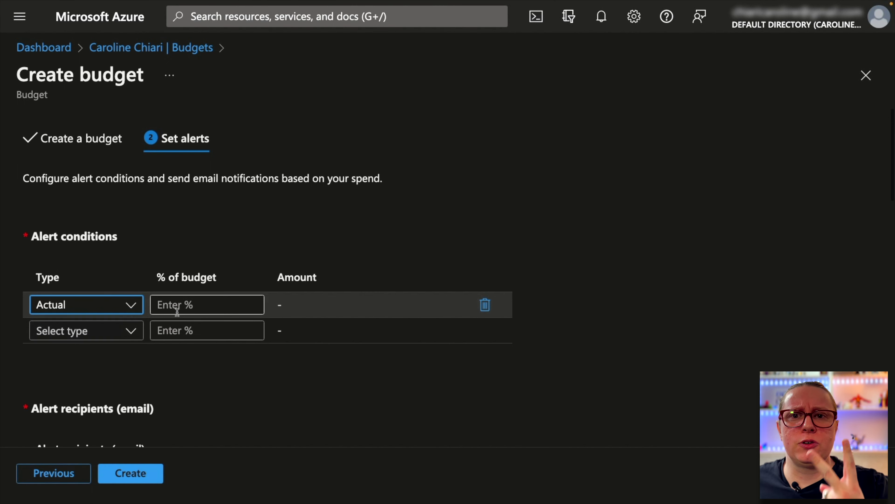
left_click(177, 310)
type("50")
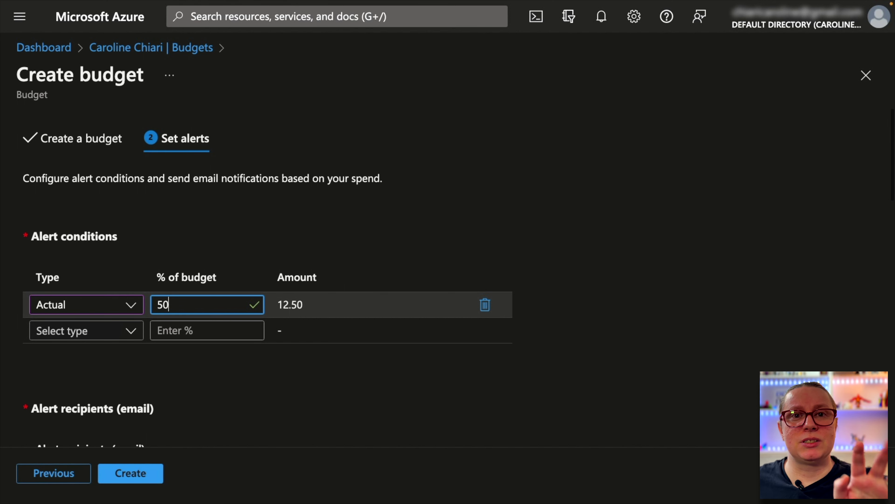
Step: Add a second alert condition of type Actual at 100% of the budget
left_click(129, 332)
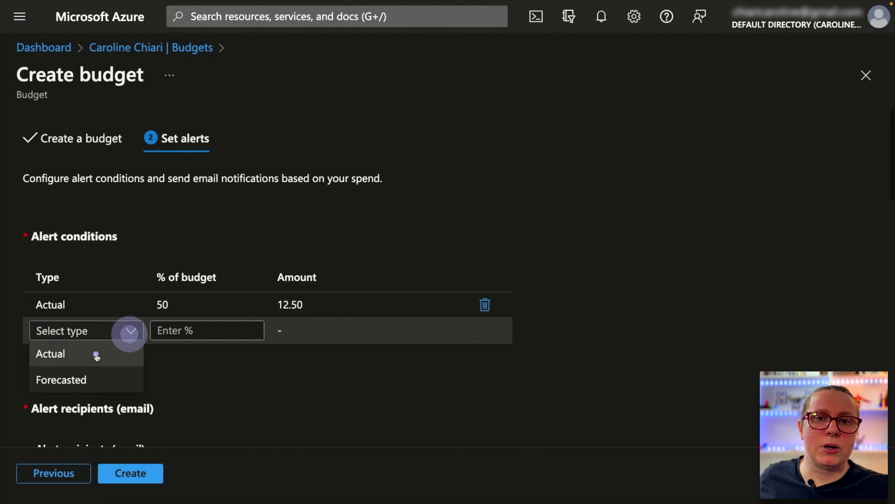
left_click(96, 354)
left_click(171, 335)
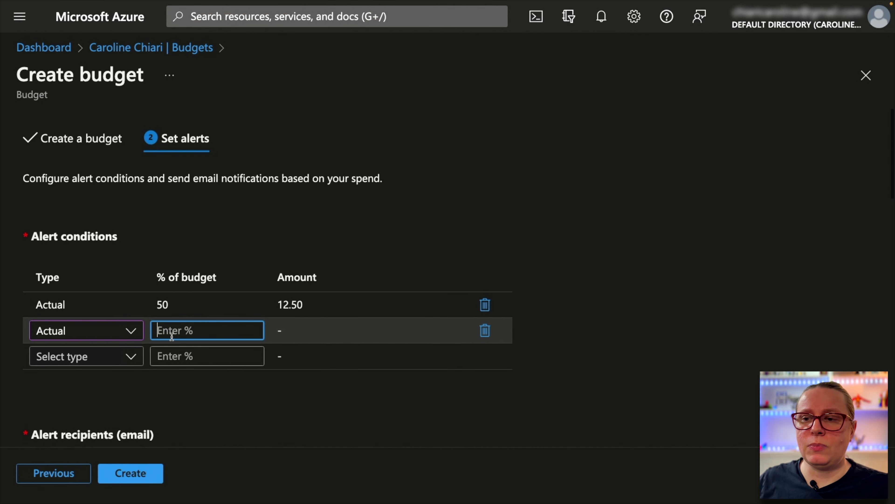
type("100")
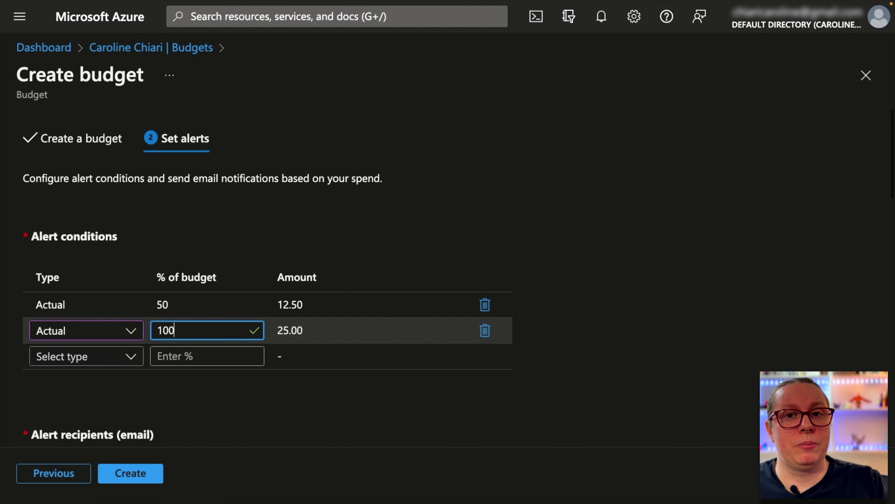
Step: Enter the recipient's e-mail address as the first alert recipient
scroll(168, 344, "down", 4)
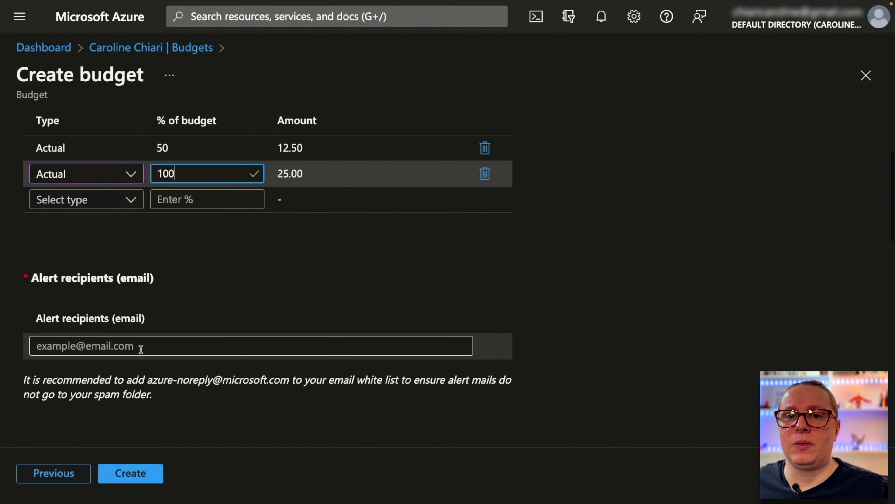
left_click(140, 349)
key("ctrl+v")
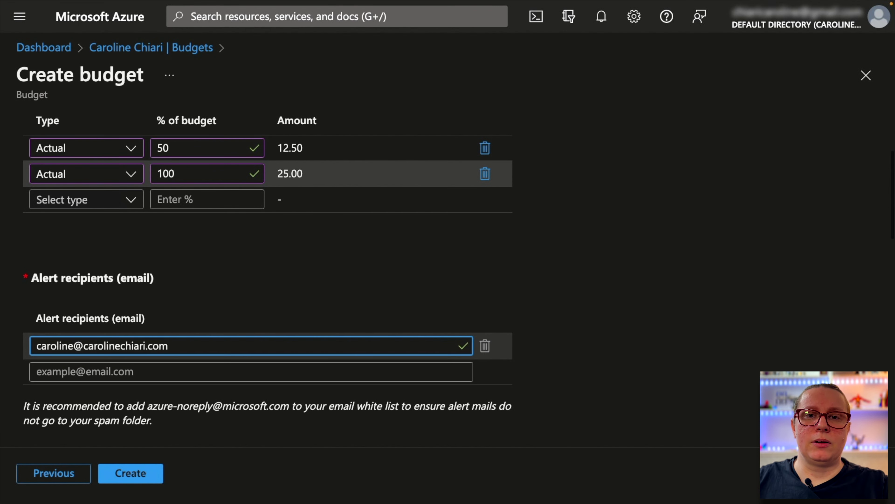
Step: Look through the available alert e-mail languages and close the list without picking another one
scroll(200, 247, "down", 6)
left_click(200, 332)
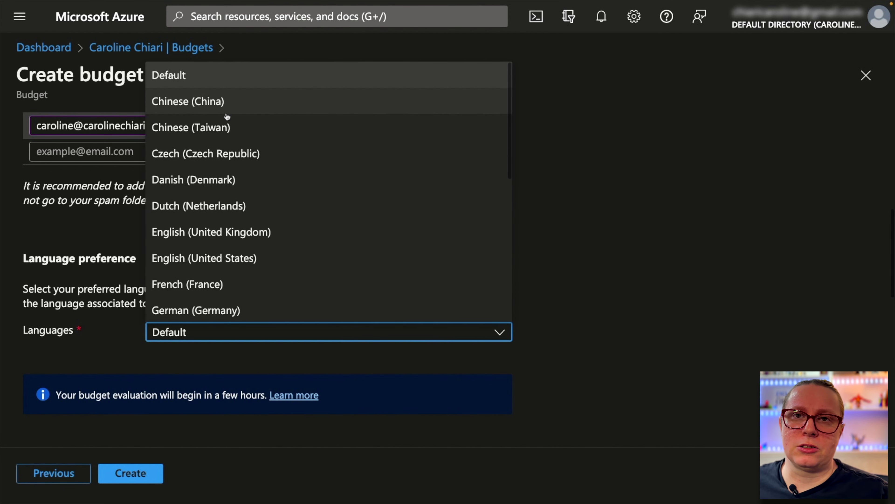
scroll(240, 274, "down", 6)
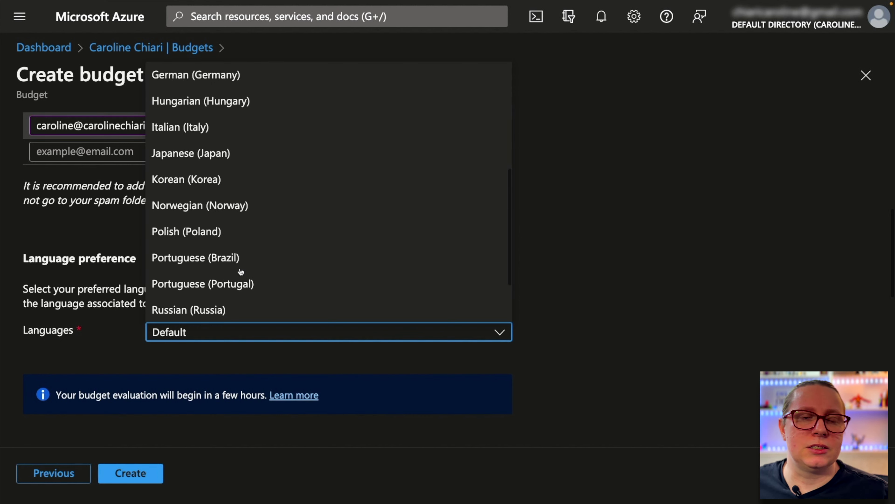
left_click(210, 435)
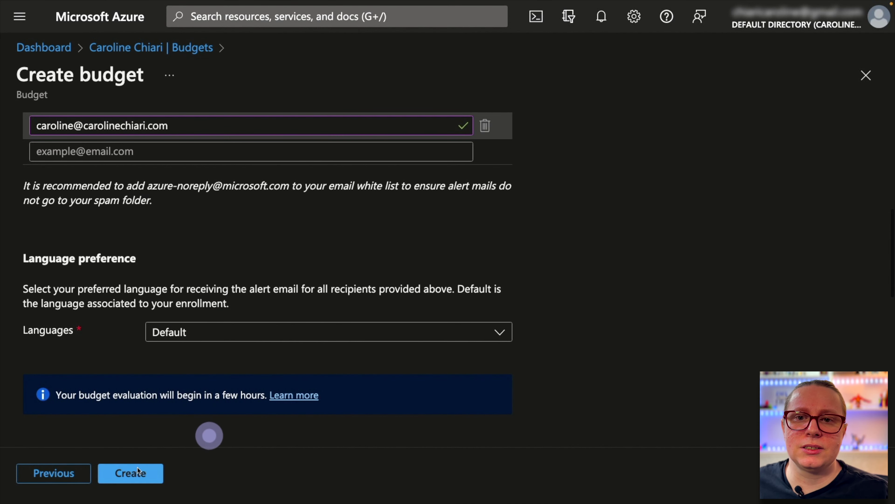
Step: Create the budget with the alert conditions, recipient and default language as configured
left_click(135, 474)
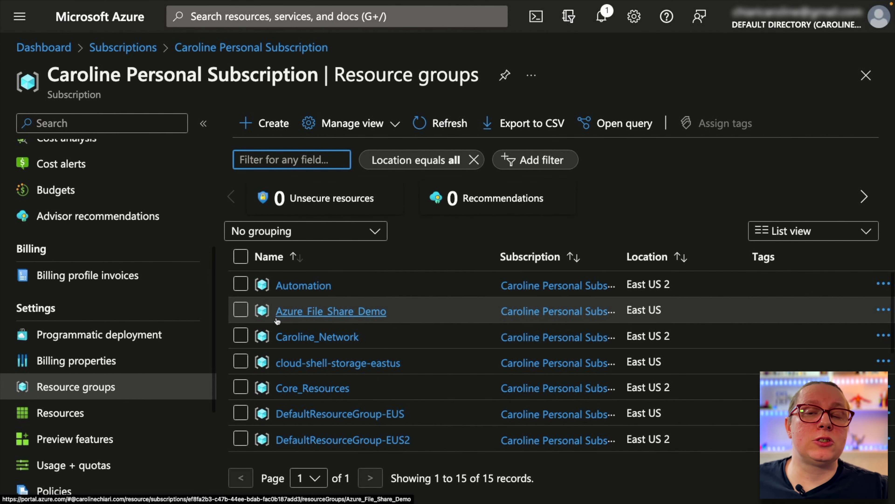
Step: Review the resources in the Automation resource group and return to the subscription's list of resource groups
left_click(304, 286)
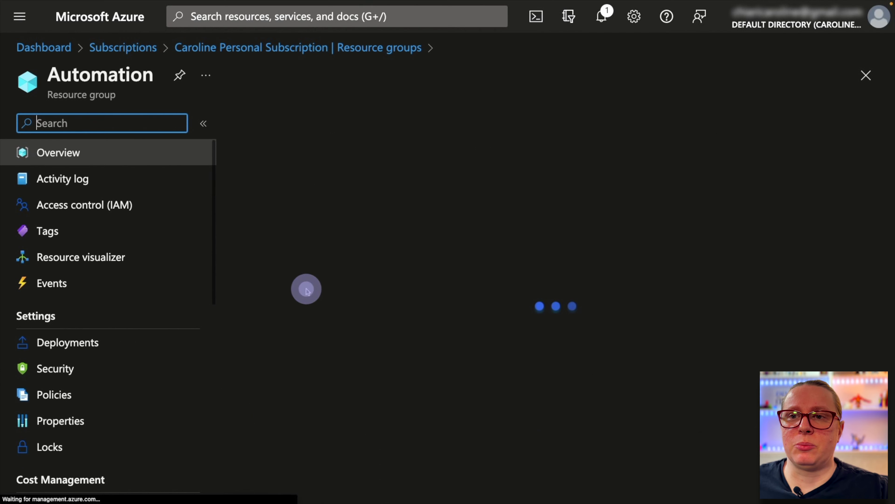
scroll(349, 278, "down", 3)
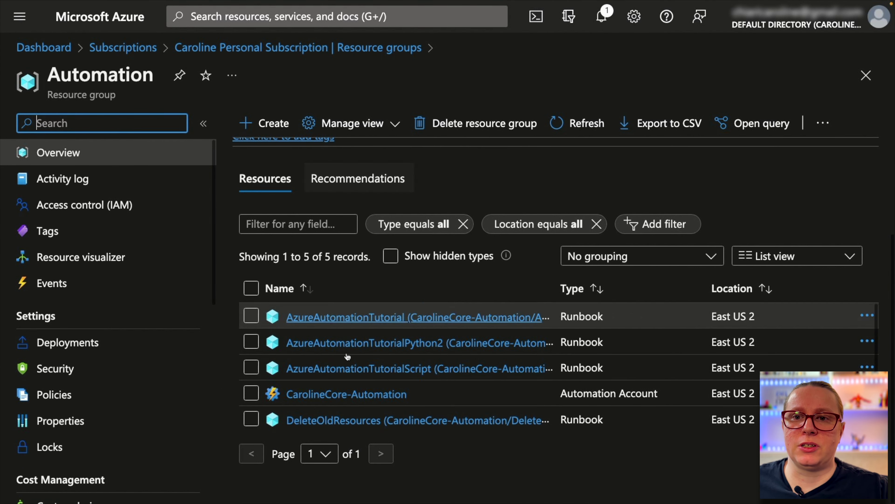
scroll(390, 280, "up", 3)
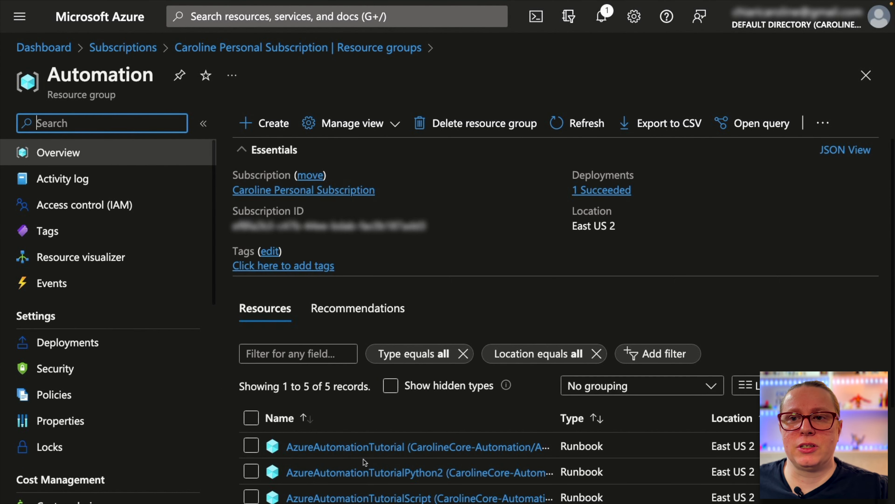
left_click(313, 47)
Step: Find the Virtual_Desktop resource group in the list and review the resources it contains
scroll(317, 389, "down", 3)
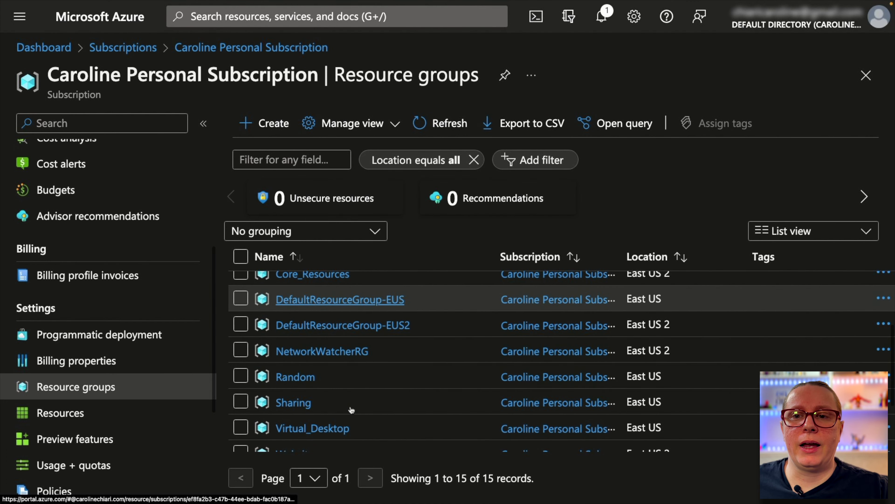
scroll(312, 380, "down", 3)
left_click(312, 334)
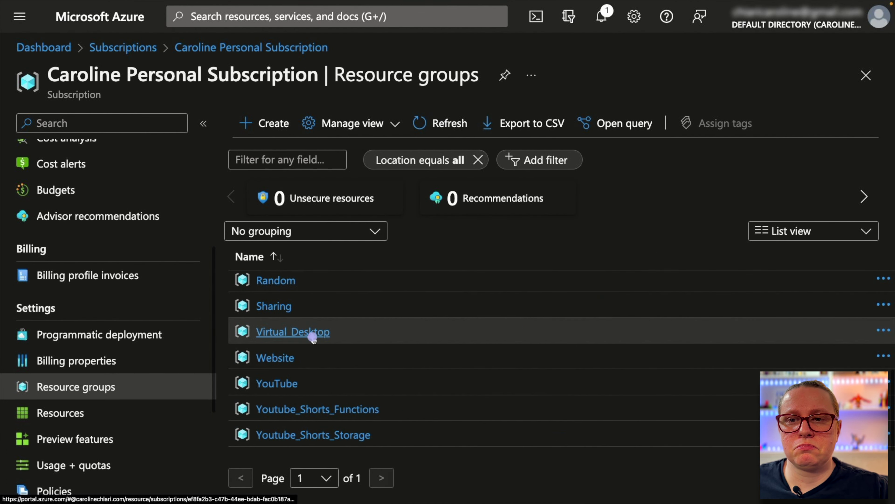
scroll(425, 423, "down", 2)
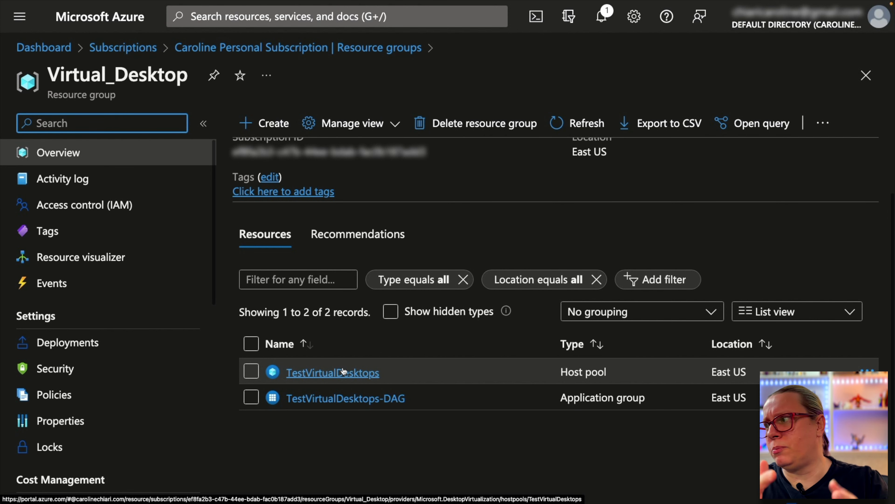
Step: Look through all subscriptions, examine the resource groups of the Job Interview Simulator subscription, and return to its overview
left_click(111, 48)
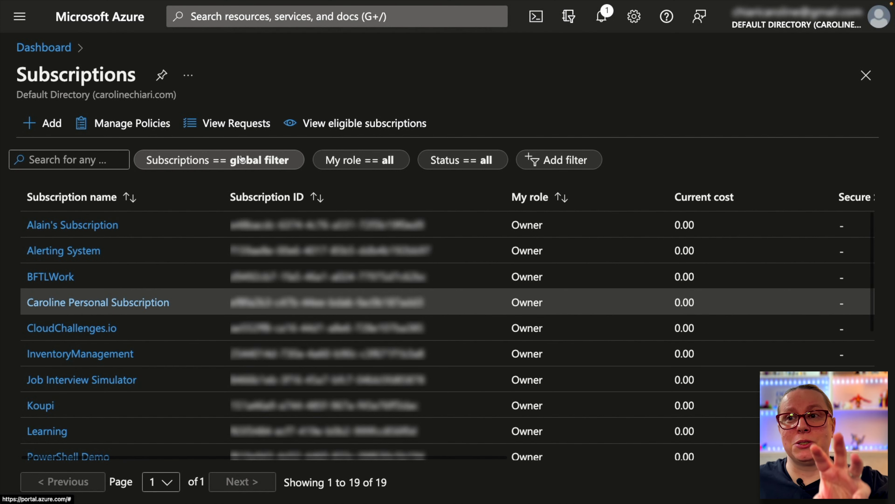
scroll(222, 323, "down", 5)
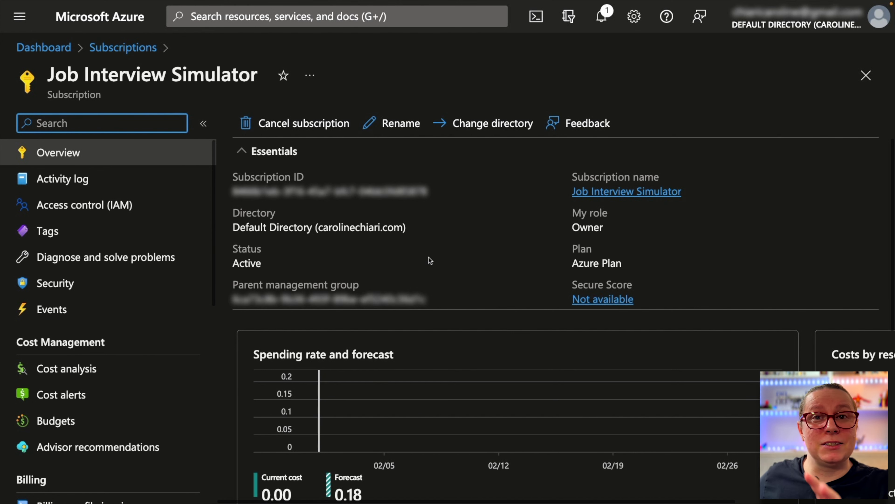
scroll(102, 426, "down", 3)
scroll(103, 426, "down", 1)
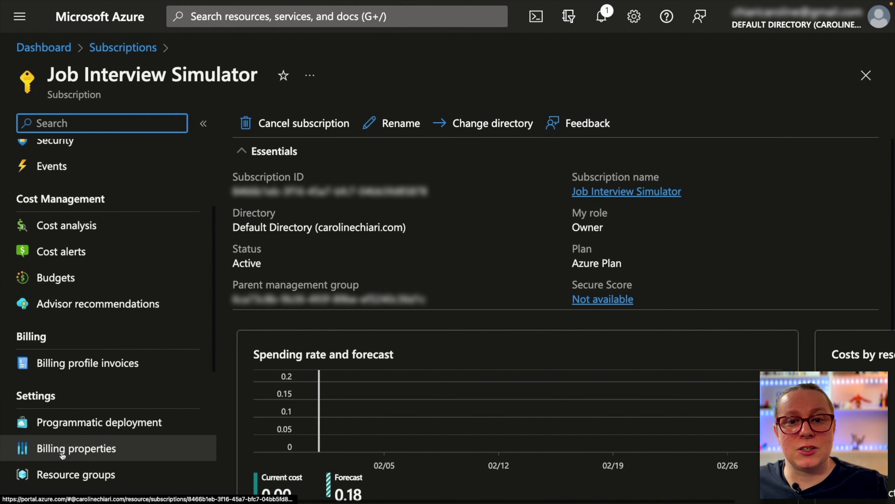
left_click(46, 474)
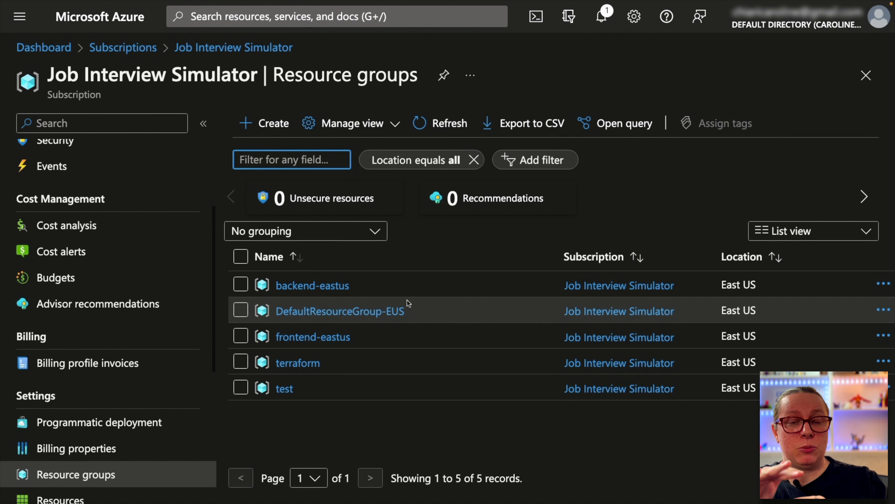
scroll(141, 169, "up", 4)
left_click(129, 152)
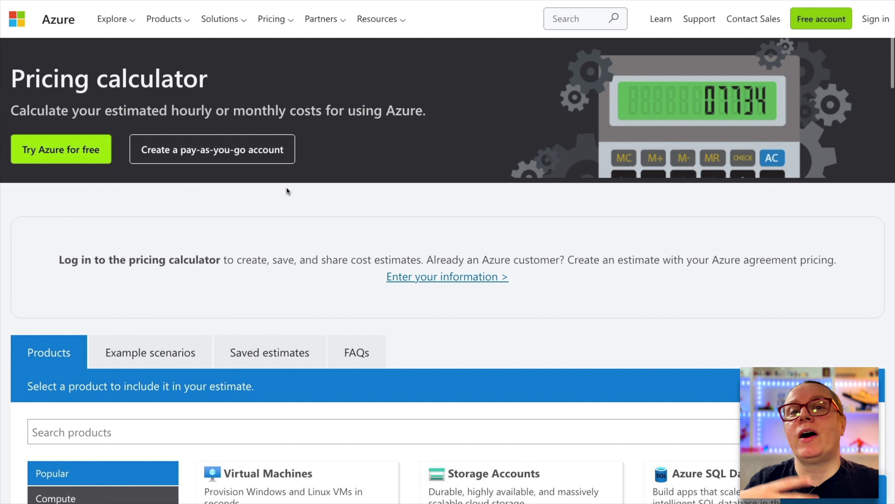
Step: Add Azure Kubernetes Service (AKS) to the pricing estimate, with region East US and tier Free (non-production)
scroll(286, 190, "down", 9)
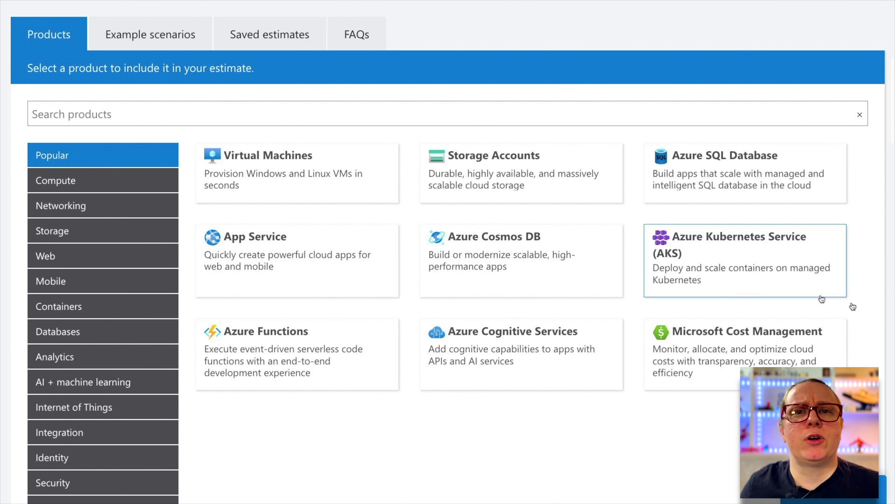
left_click(758, 269)
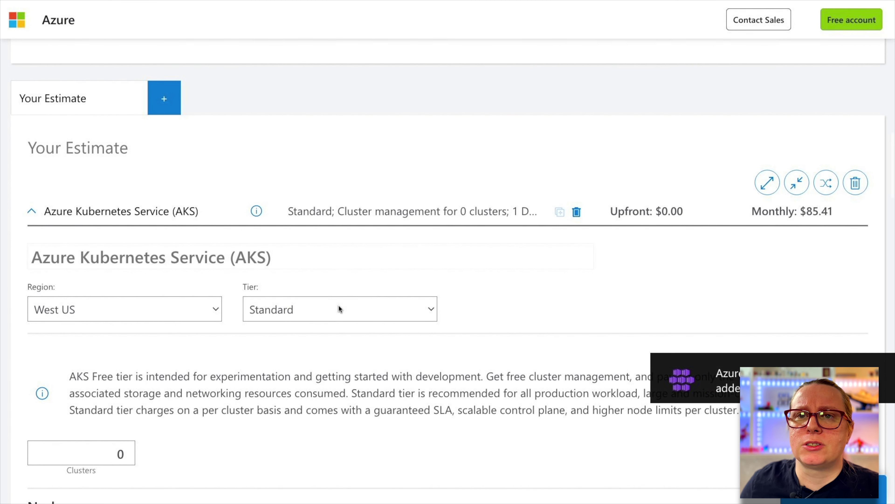
left_click(183, 311)
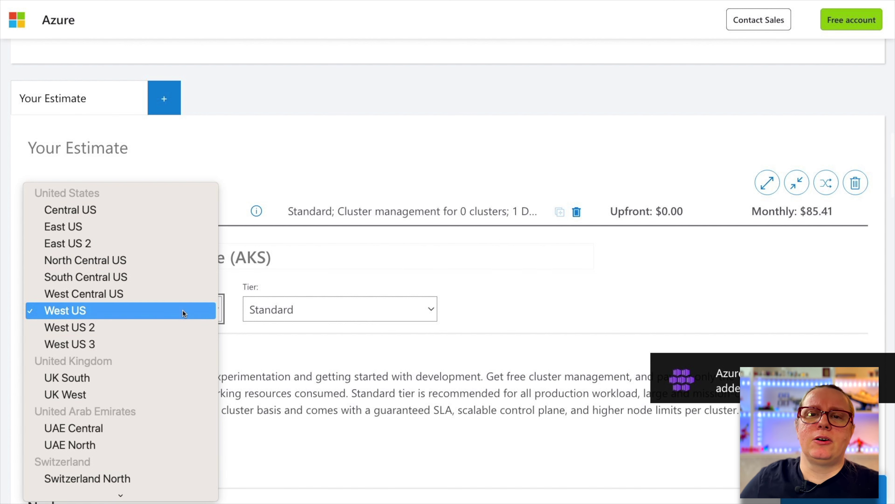
left_click(135, 232)
left_click(330, 310)
left_click(331, 294)
Step: Set the AKS node instance to B2s with 2 cores, 4 GB RAM and 8 GB temporary storage
scroll(342, 376, "down", 3)
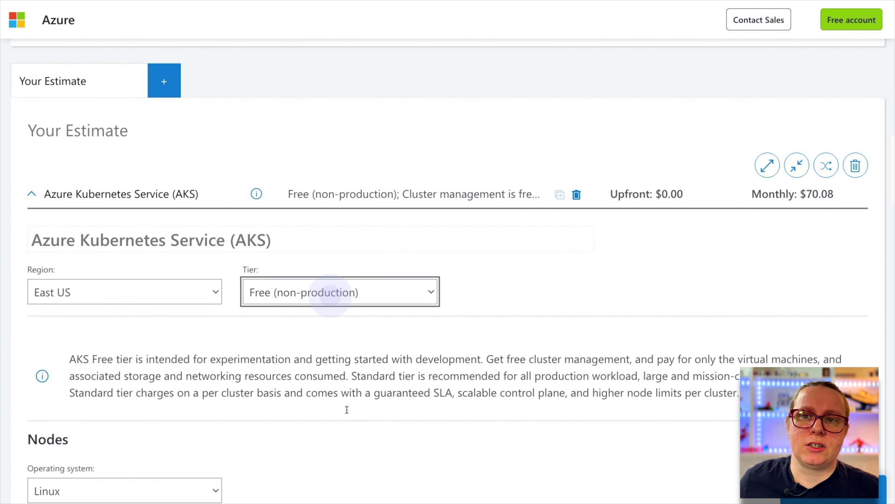
scroll(347, 410, "down", 3)
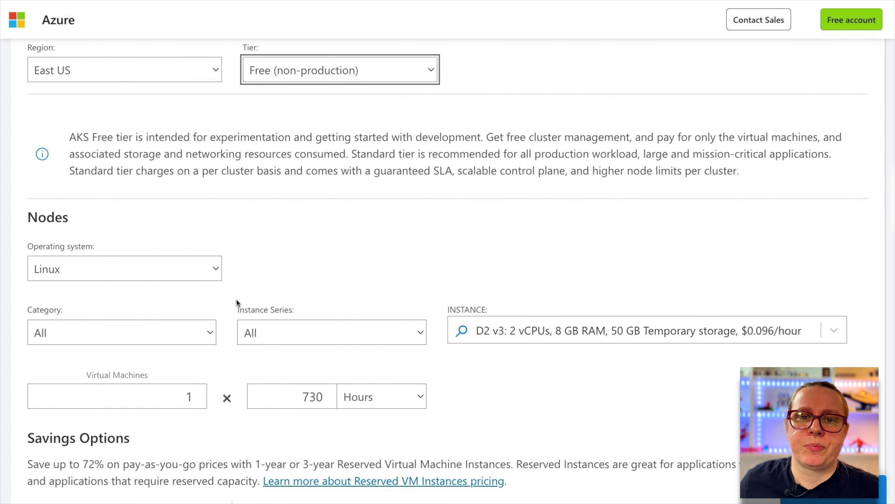
scroll(237, 300, "up", 1)
left_click(548, 368)
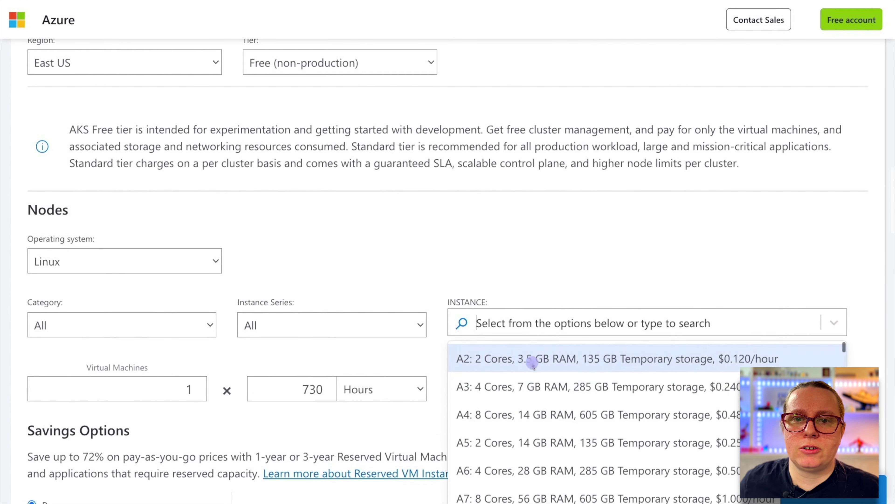
type("b")
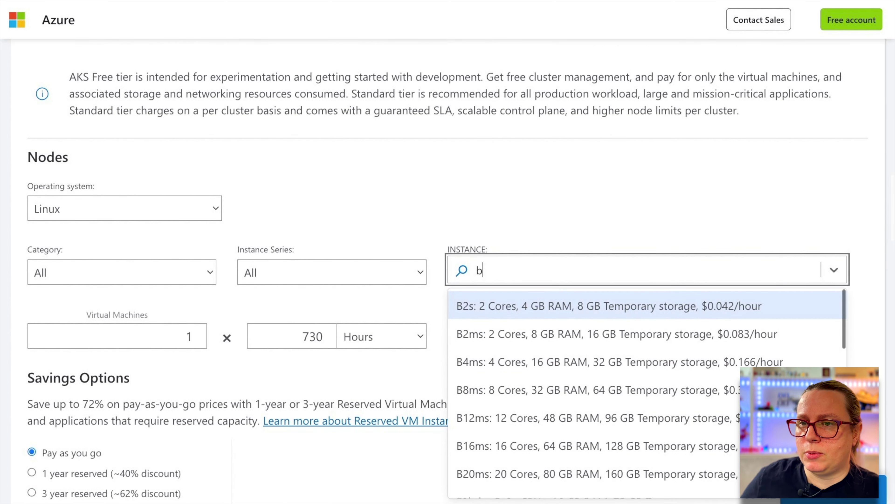
type("2")
left_click(502, 305)
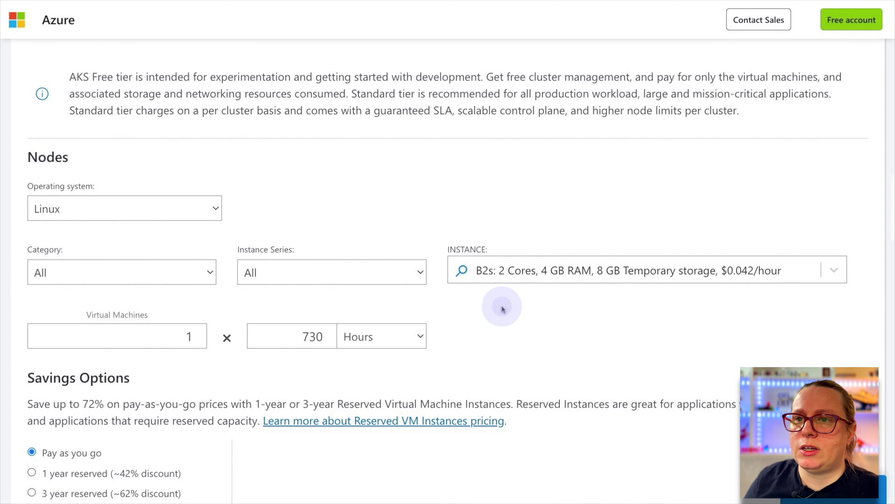
Step: Set the node virtual machine's usage time to 2 days
left_click(297, 337)
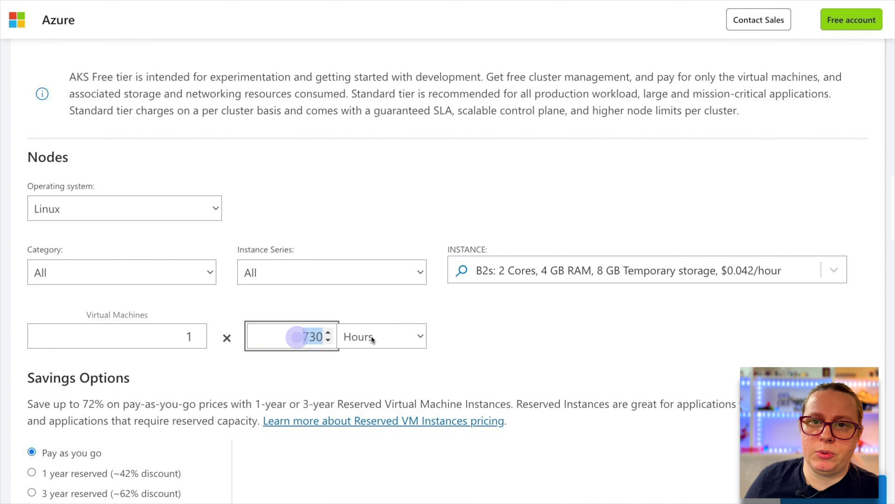
left_click(370, 337)
left_click(358, 354)
double_click(310, 335)
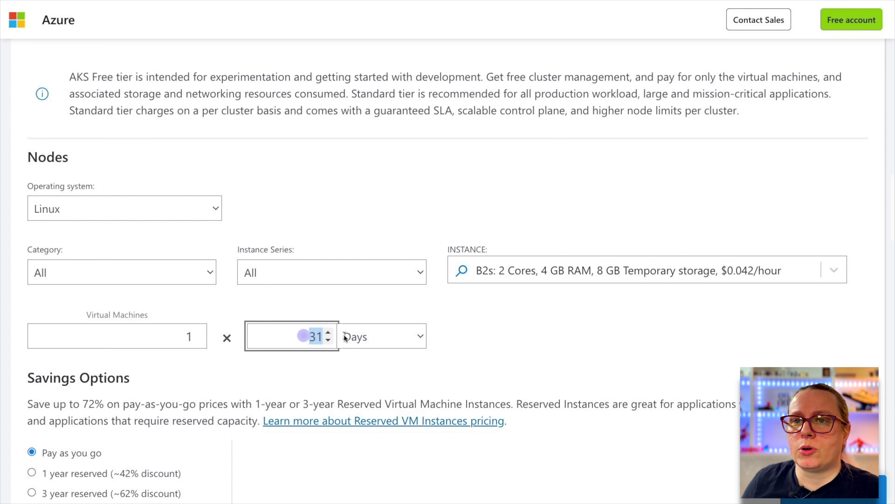
type("2")
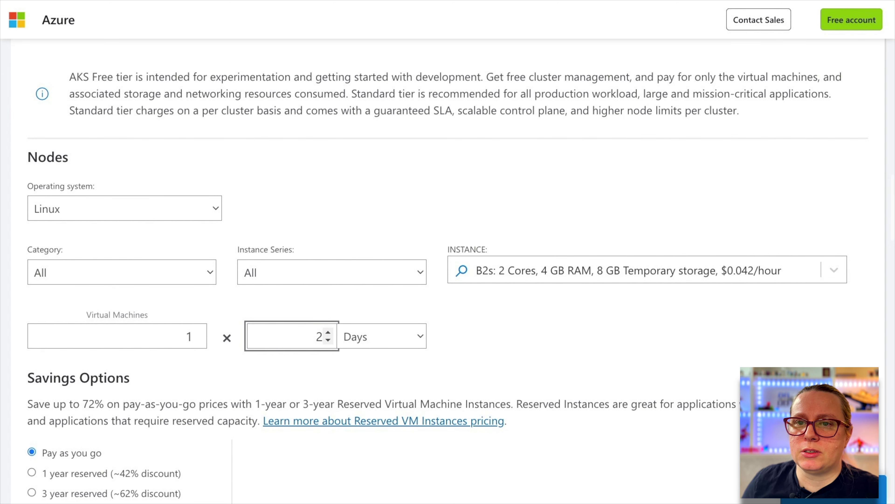
left_click(171, 431)
Step: Set the number of managed OS disks to 1 and check the monthly price per disk
scroll(171, 431, "down", 8)
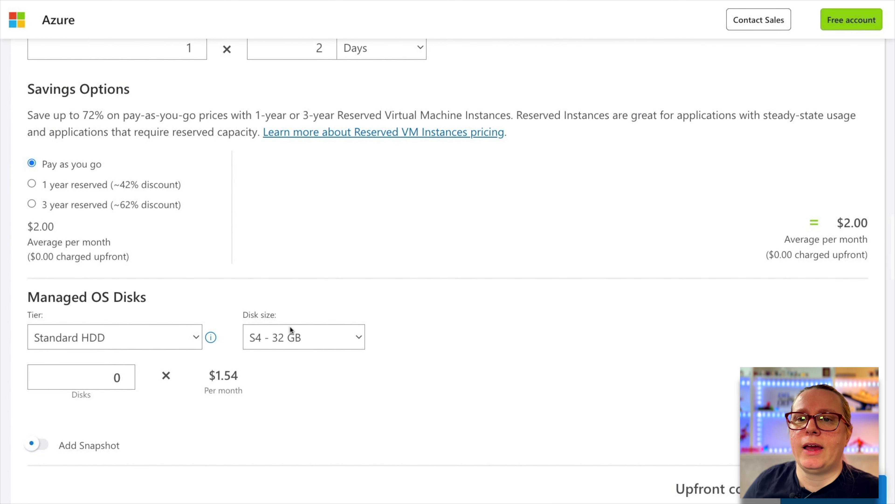
double_click(105, 377)
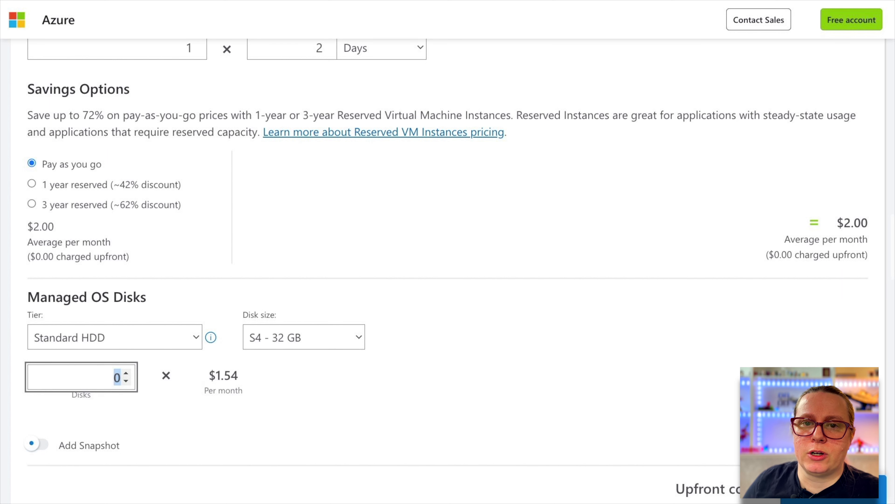
type("1")
left_click(344, 370)
left_click_drag(248, 382, 190, 382)
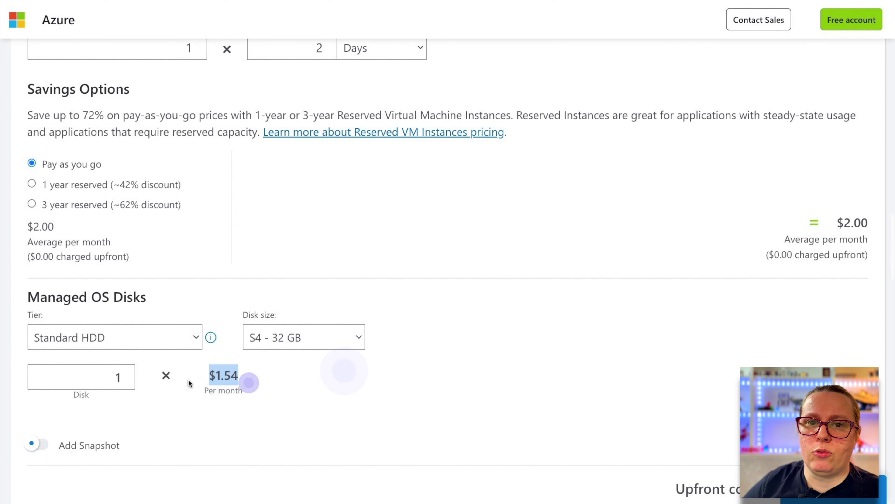
left_click(307, 382)
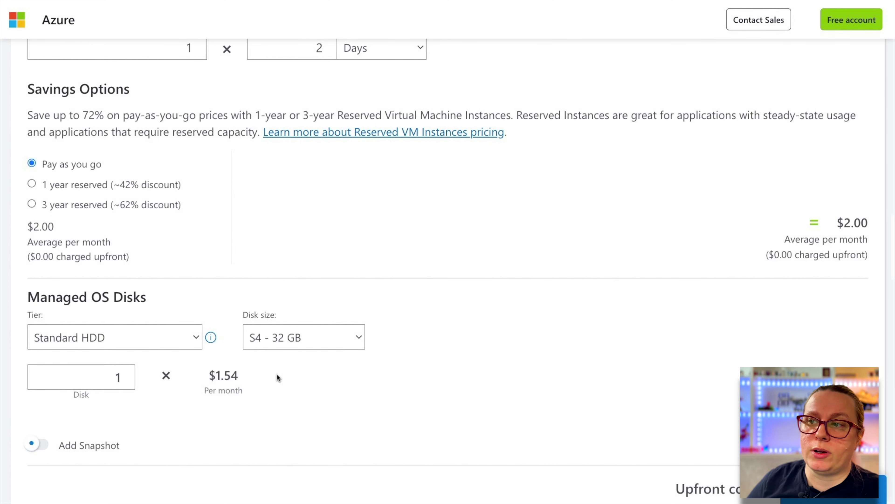
Step: Calculate the disk's two-day cost as 1.54/31*2 in the system search, then close it
key("super+space")
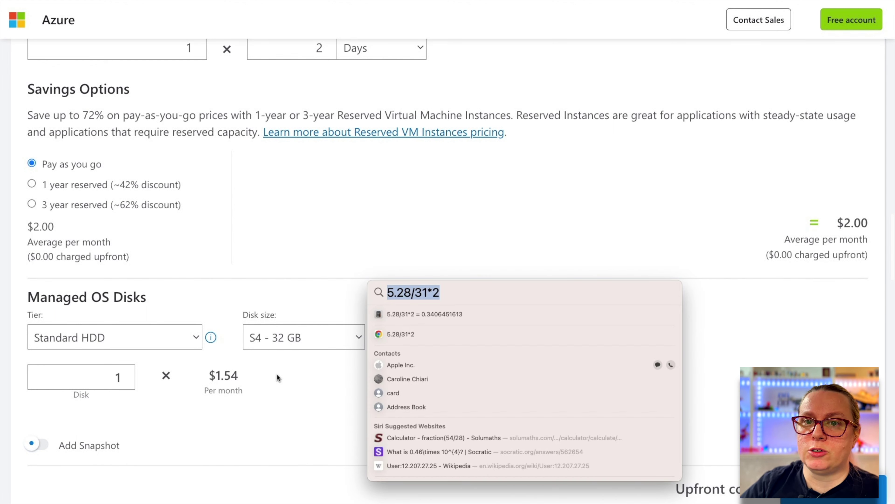
type("1")
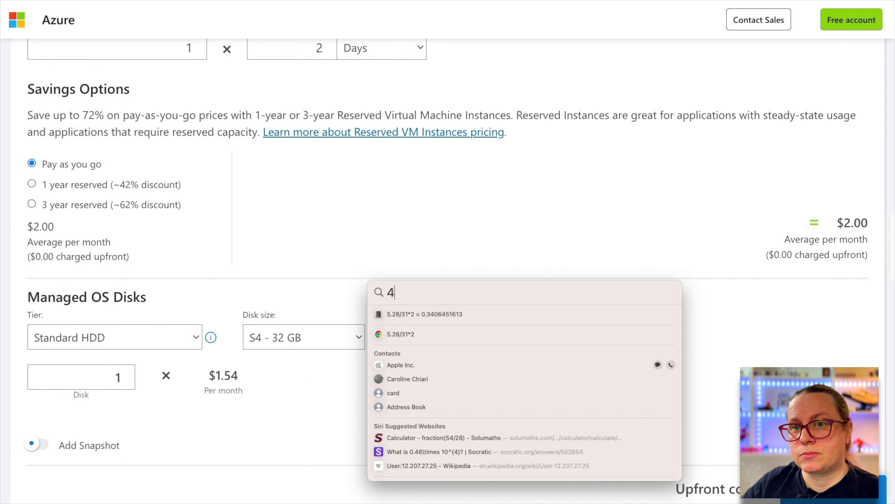
key("BackSpace")
type("1.5")
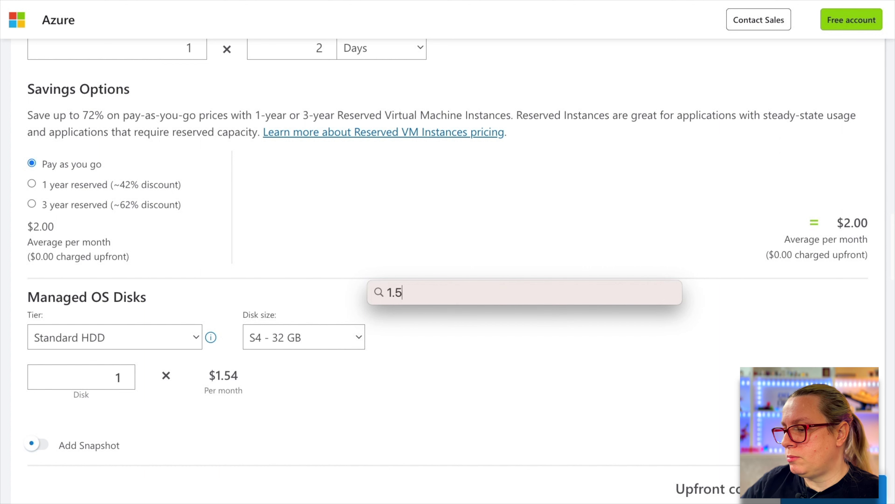
type("4/")
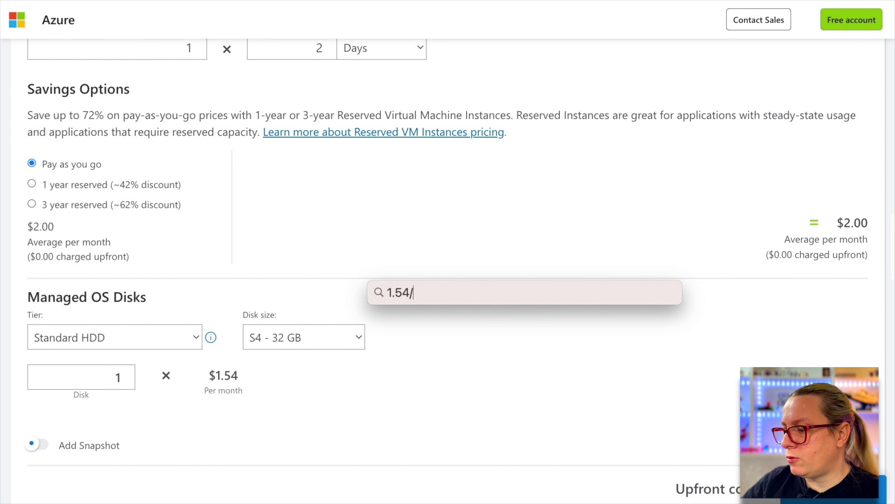
type("31*2")
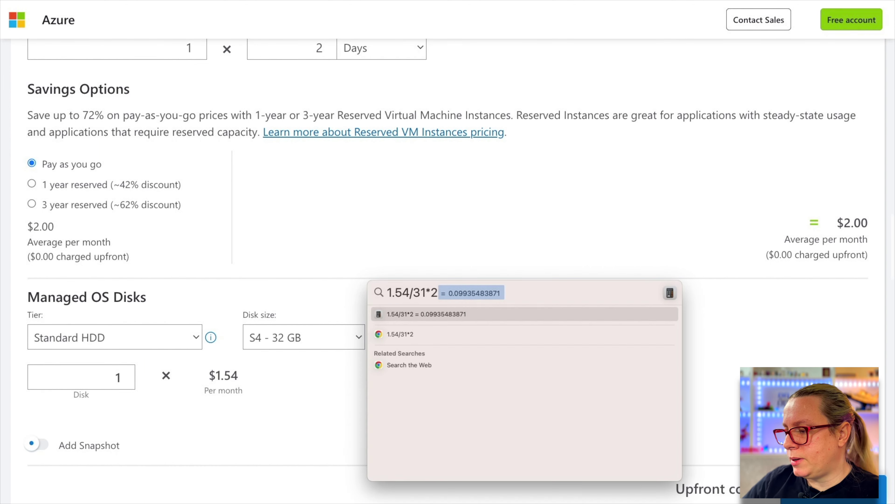
left_click(513, 248)
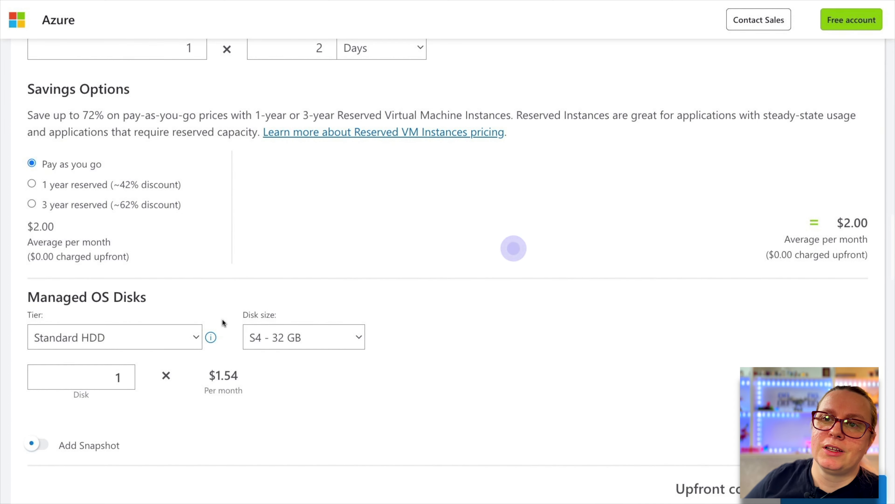
Step: Check the estimated monthly cost at the end of the estimate and highlight its amount
scroll(222, 321, "down", 5)
scroll(222, 319, "down", 5)
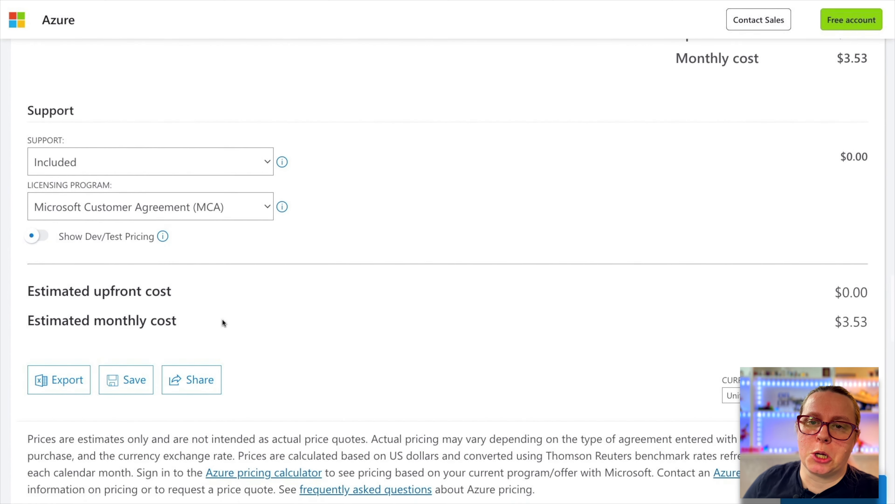
left_click_drag(874, 321, 789, 321)
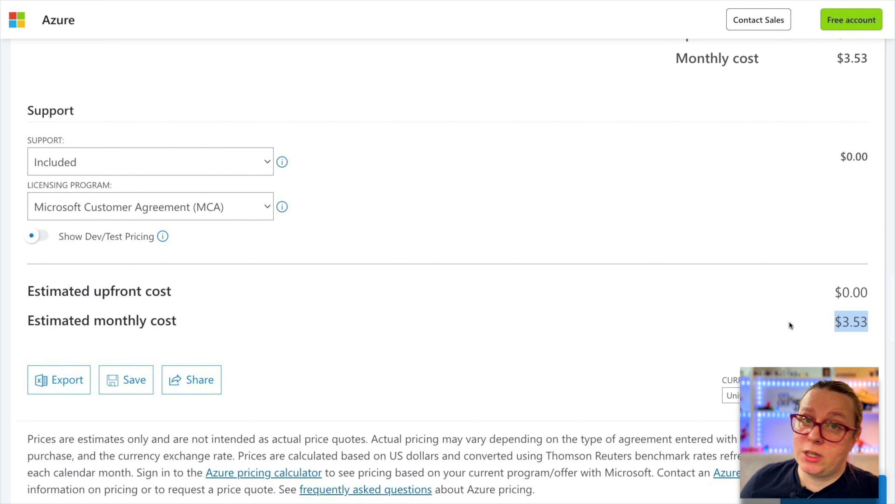
Step: Set the node virtual machine's usage time to 31 days and check the cluster's monthly cost
scroll(789, 322, "up", 15)
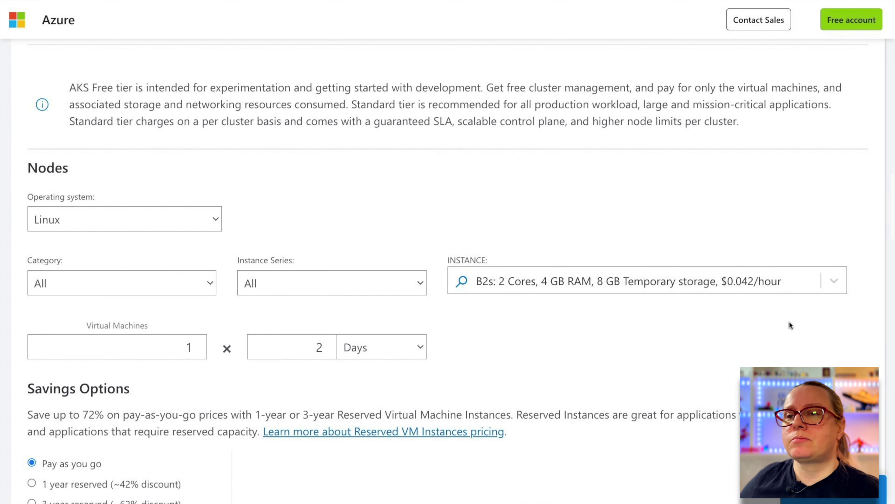
double_click(299, 351)
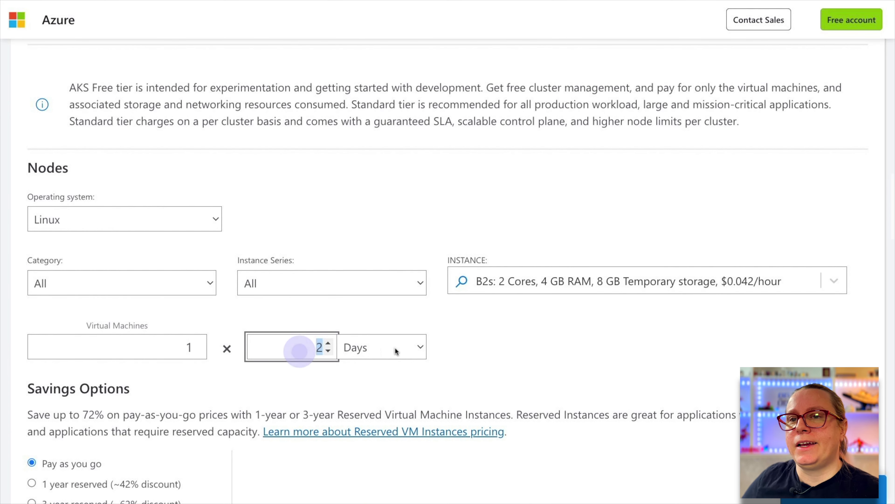
type("31")
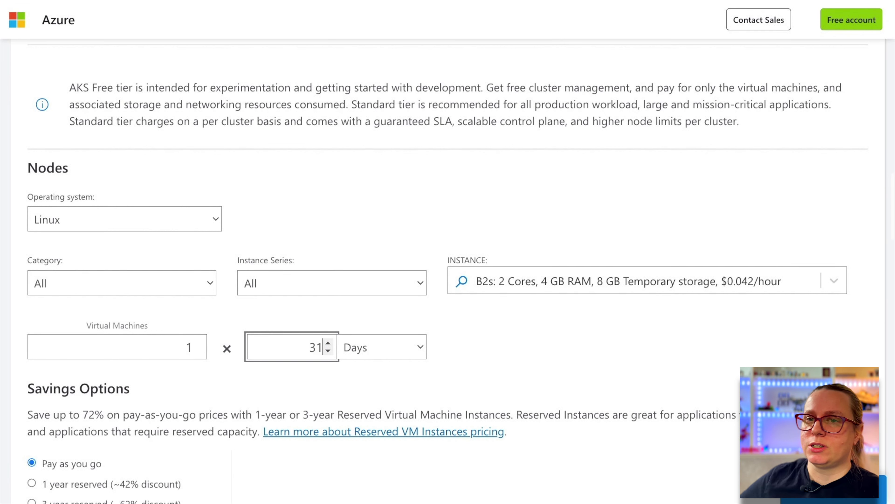
left_click(516, 332)
scroll(517, 333, "down", 15)
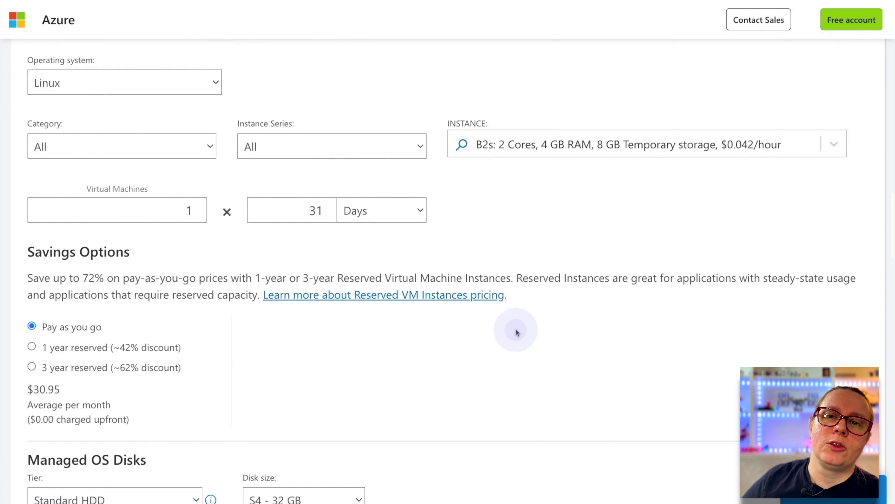
scroll(517, 333, "down", 1)
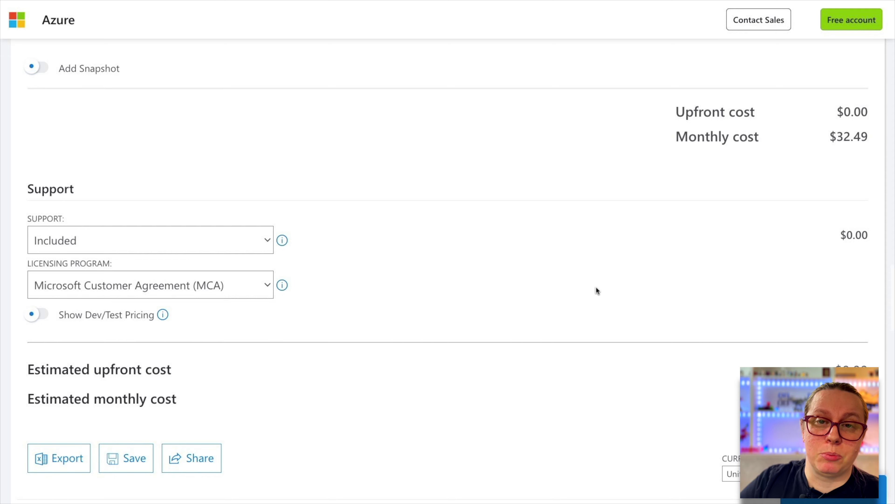
Step: Add Azure Functions, Azure Cognitive Services and Azure Cosmos DB to the estimate and check the total estimated monthly cost
scroll(596, 287, "up", 15)
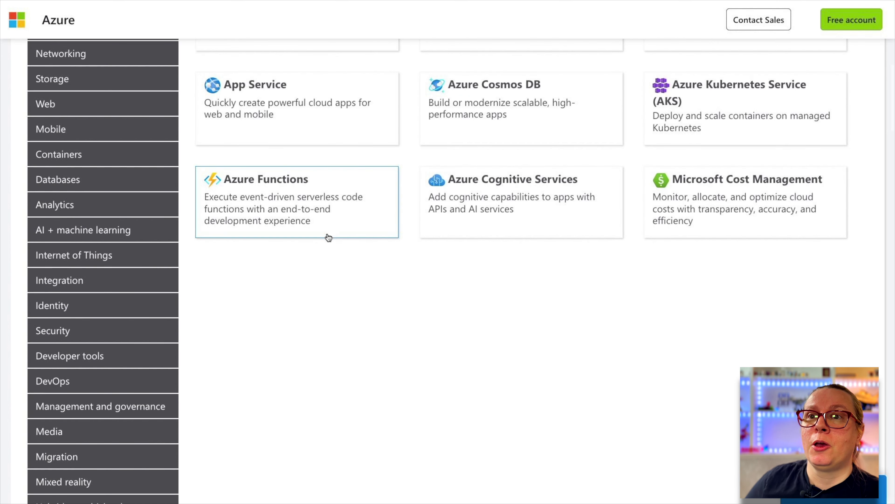
left_click(327, 235)
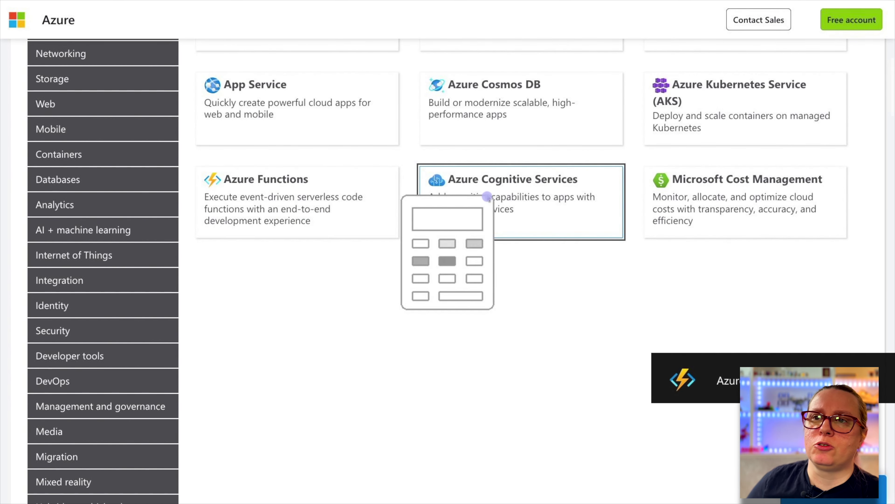
left_click(471, 107)
scroll(416, 254, "down", 10)
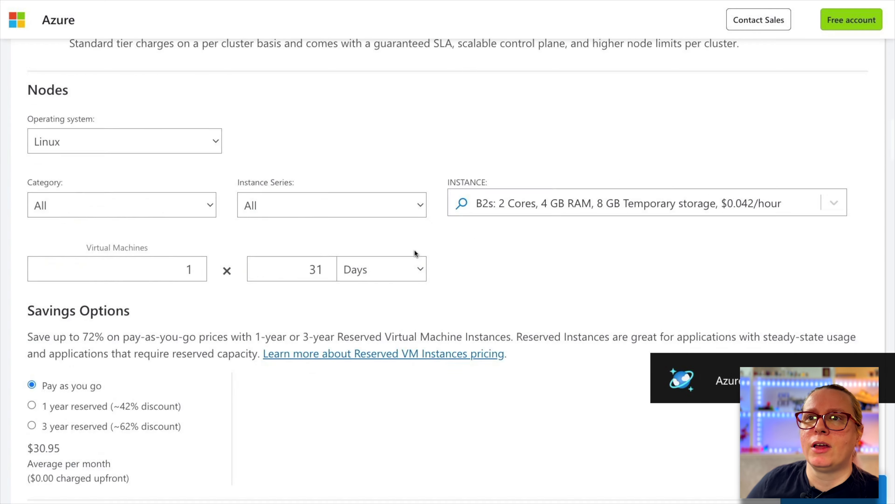
scroll(415, 253, "down", 20)
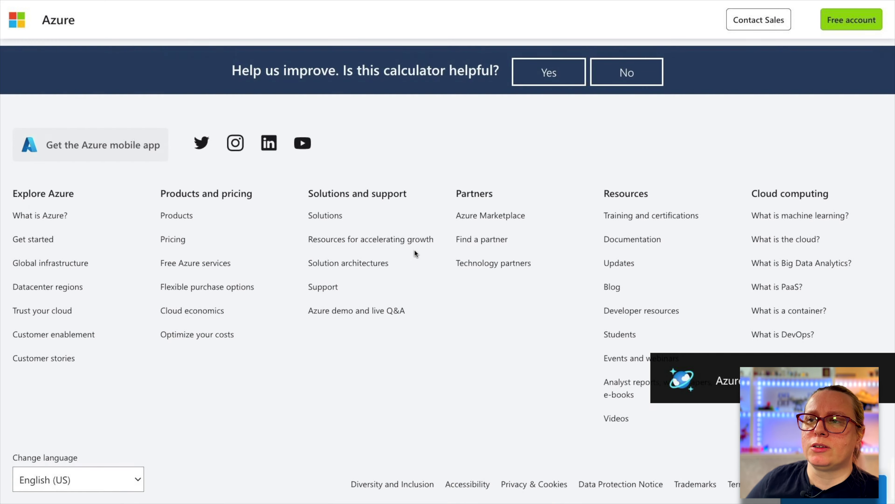
scroll(416, 253, "up", 15)
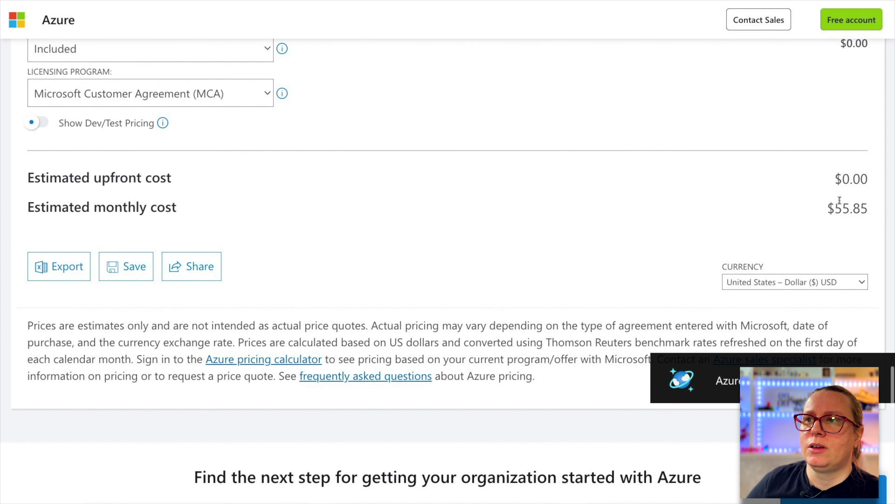
left_click(832, 207)
Step: Keep Azure Cosmos DB for NoSQL, set its database operations to Serverless, and highlight the total estimated monthly cost
scroll(421, 179, "up", 10)
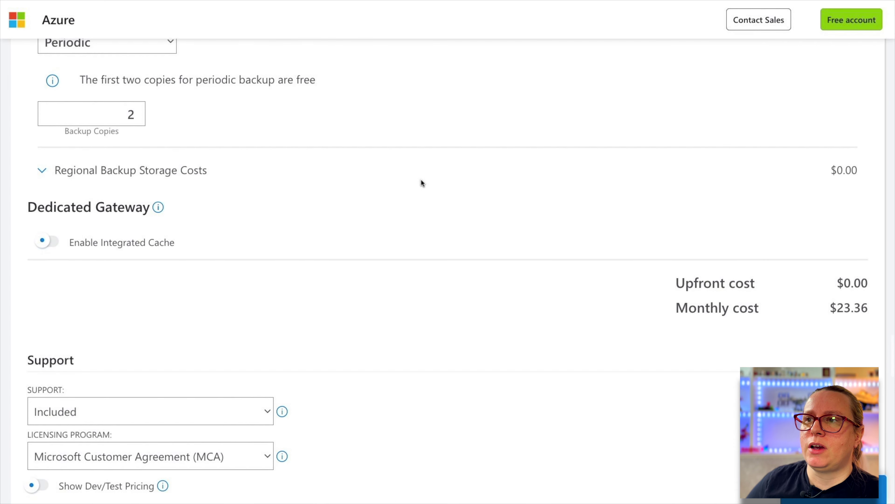
scroll(422, 183, "up", 8)
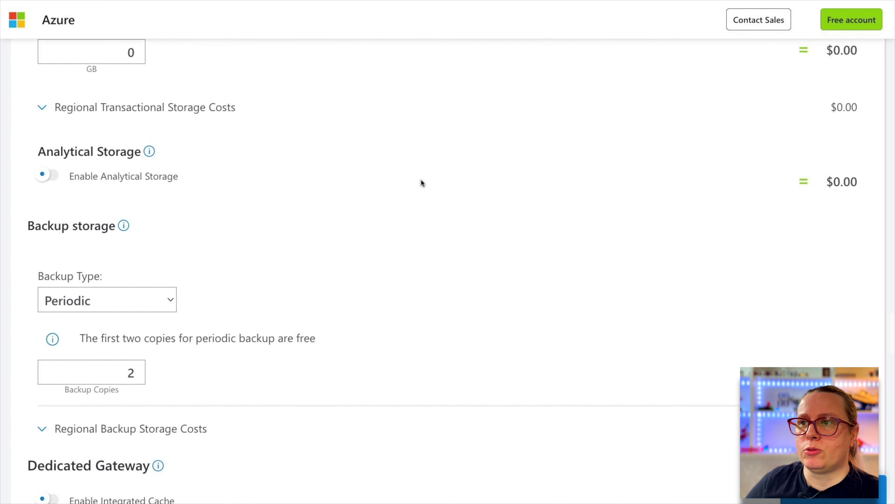
scroll(422, 183, "up", 15)
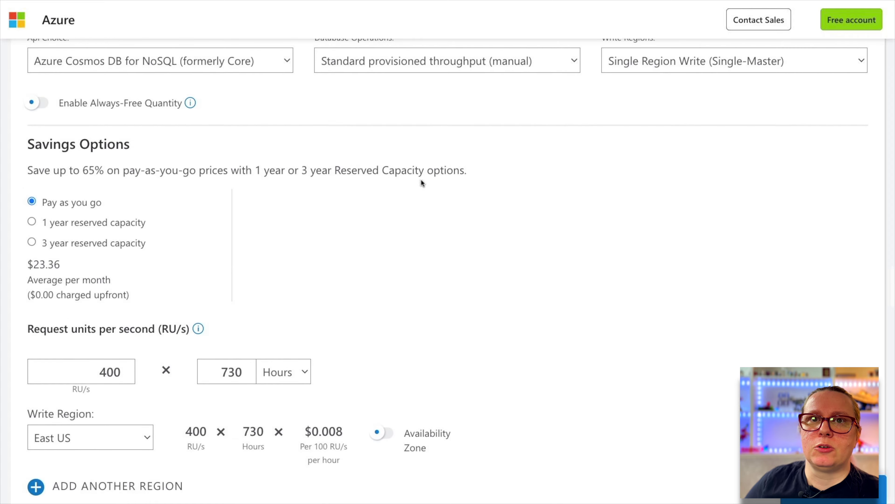
scroll(421, 183, "up", 2)
scroll(421, 182, "down", 15)
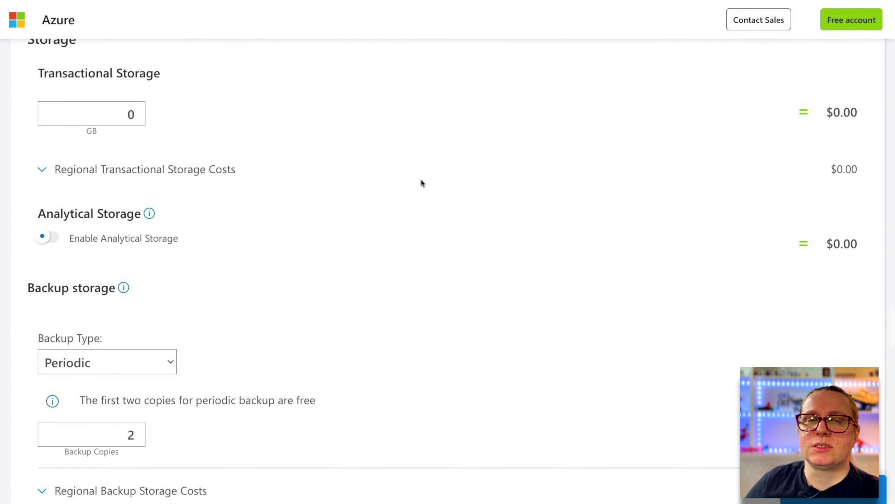
scroll(421, 182, "up", 8)
scroll(421, 179, "up", 5)
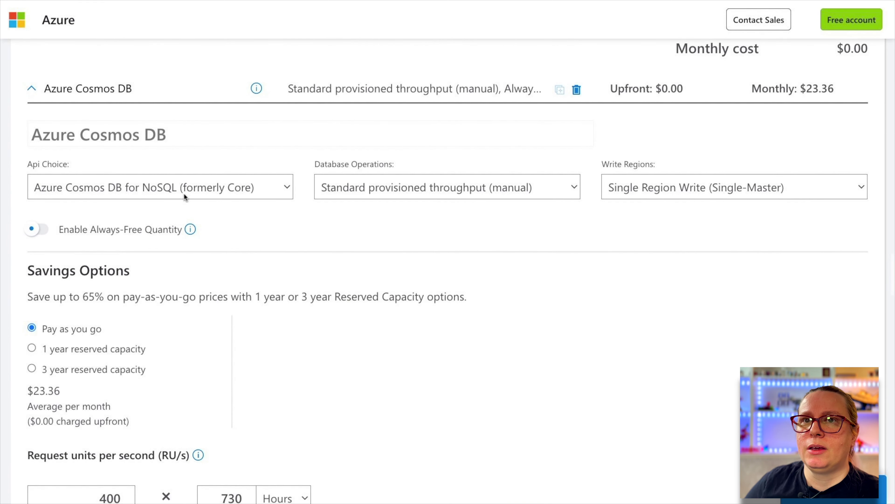
left_click(181, 189)
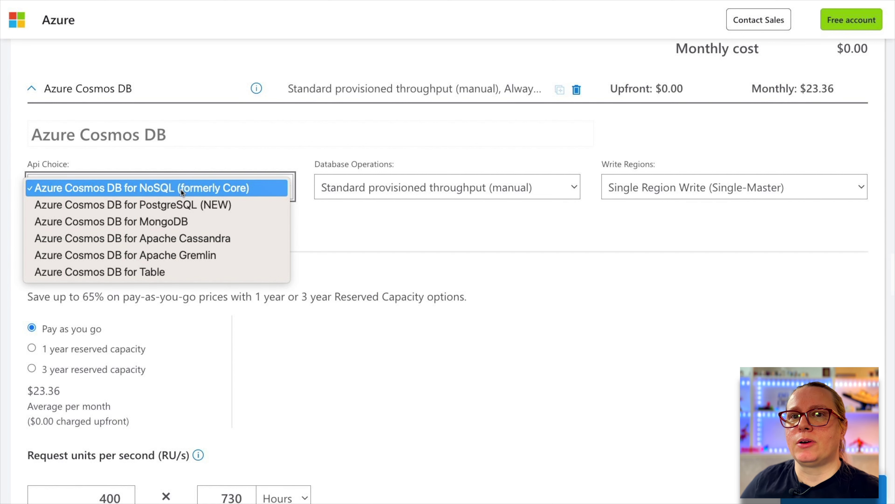
left_click(179, 188)
left_click(395, 188)
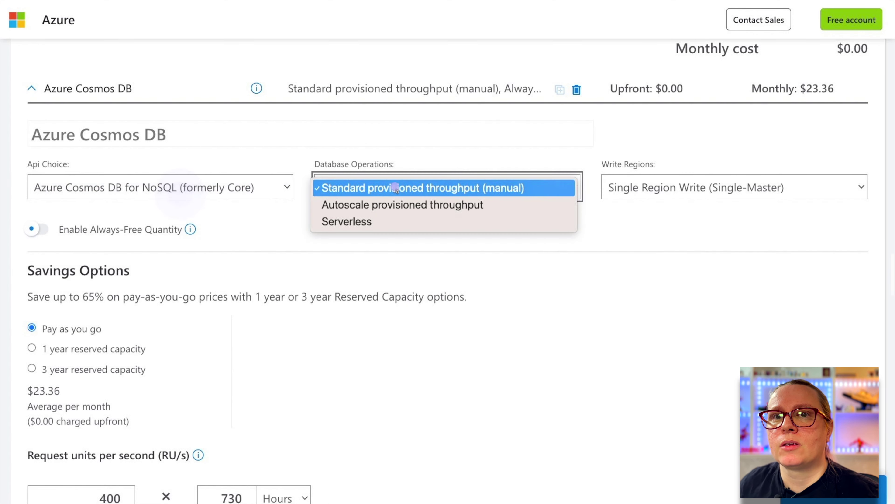
left_click(387, 220)
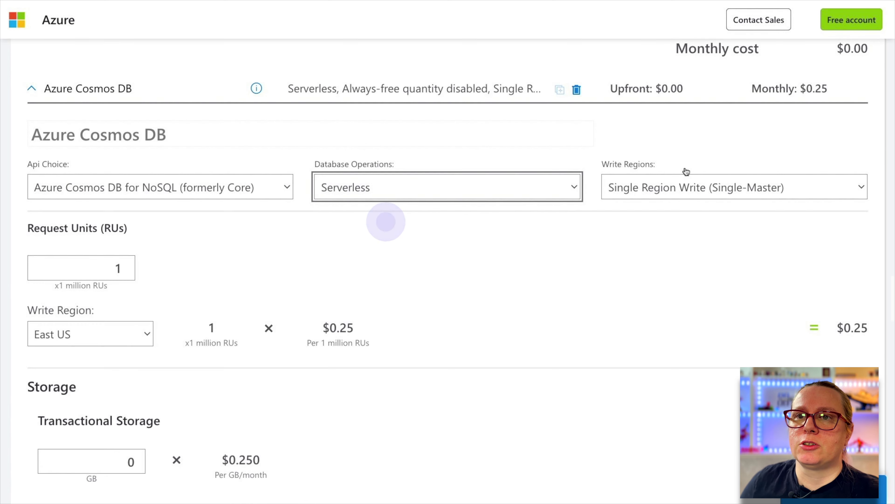
scroll(607, 256, "down", 15)
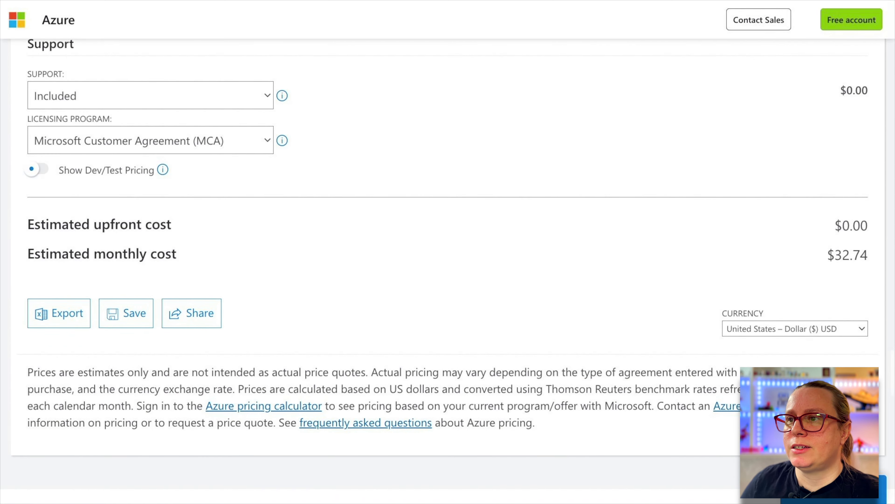
left_click_drag(833, 264, 885, 260)
Step: Open the Azure Cosmos DB pricing details and examine the database operations models and the autoscale provisioned throughput prices
scroll(522, 216, "up", 15)
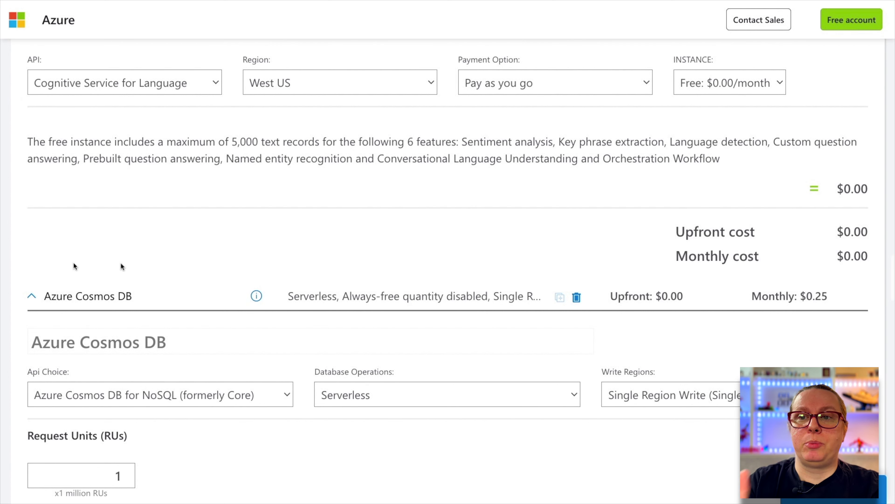
left_click(255, 297)
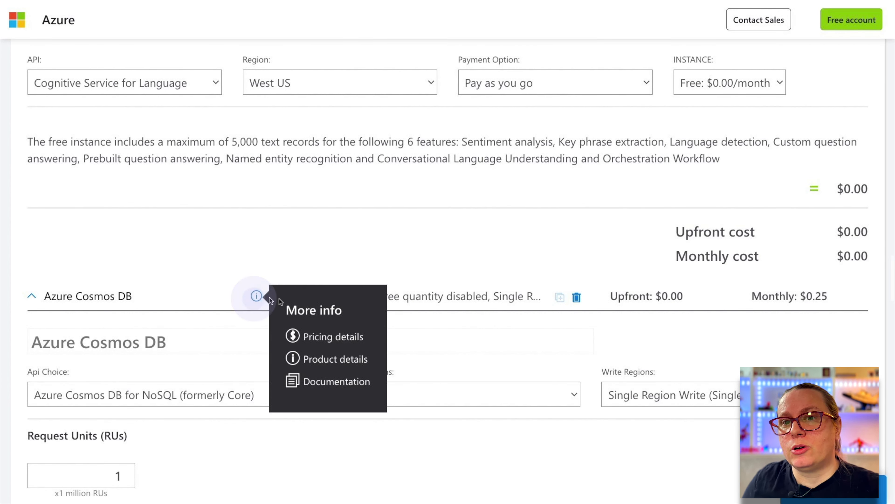
left_click(342, 338)
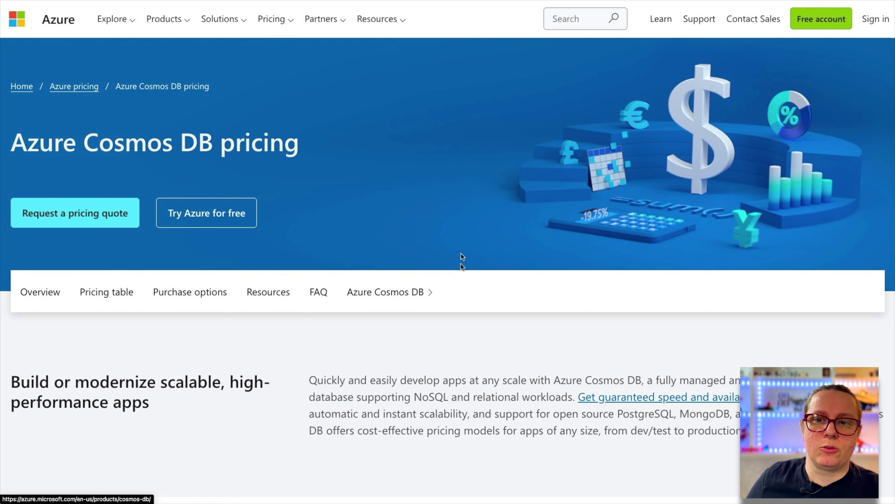
scroll(420, 308, "down", 10)
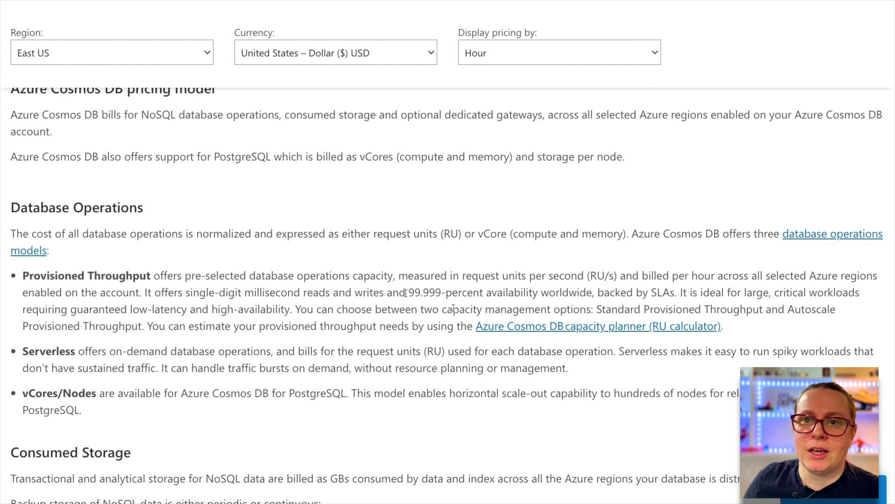
scroll(367, 279, "down", 2)
scroll(367, 279, "down", 1)
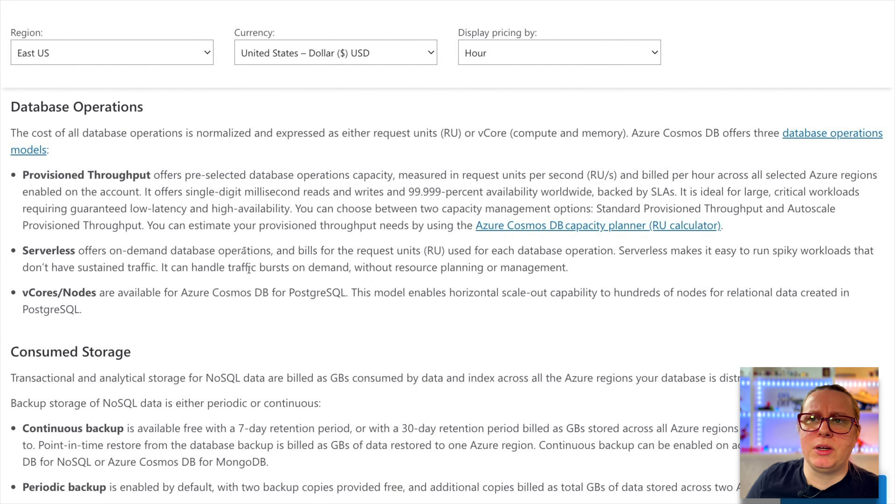
scroll(249, 270, "down", 10)
scroll(248, 270, "down", 15)
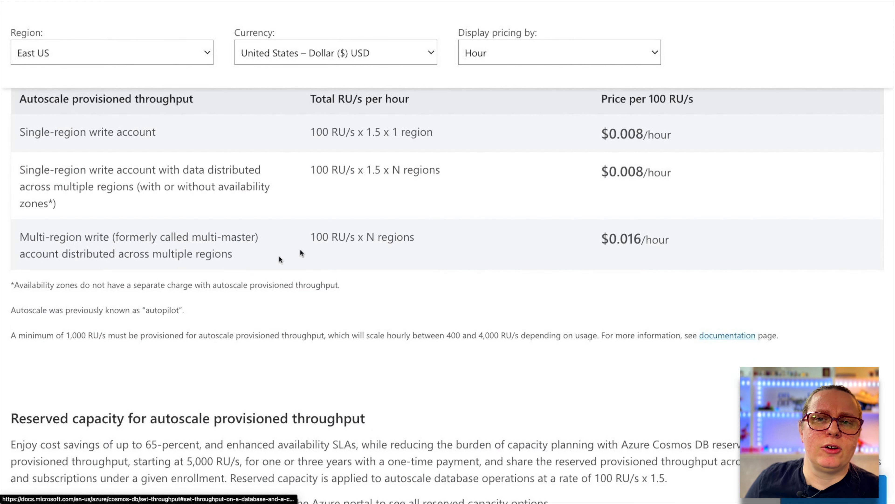
left_click_drag(331, 128, 686, 289)
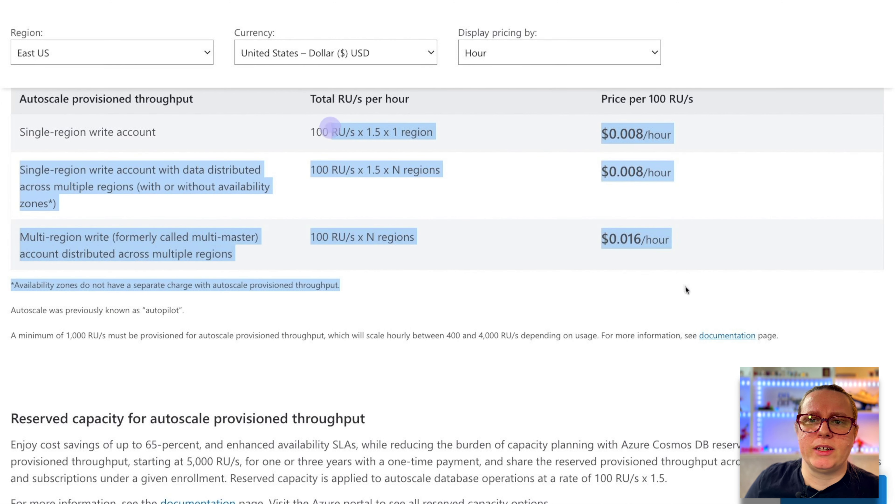
left_click(490, 171)
Step: Display the Cosmos DB prices for the Qatar Central region and highlight the single-region write account's hourly price
left_click(129, 54)
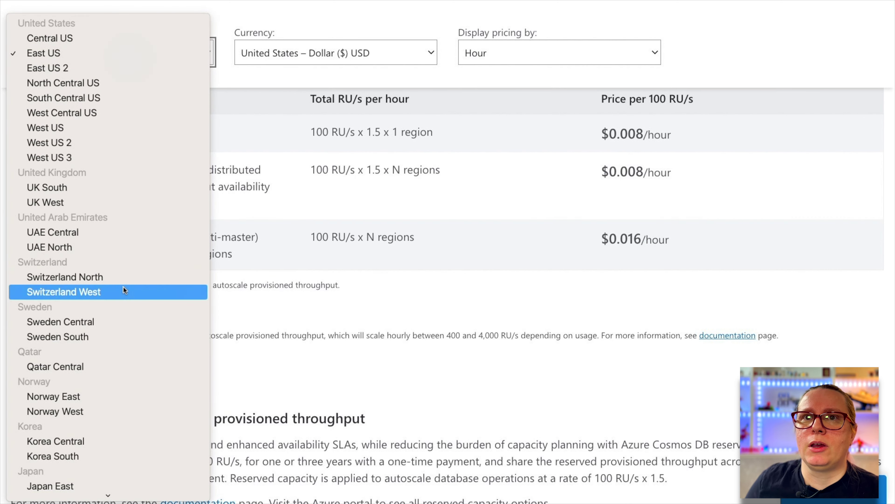
left_click(99, 368)
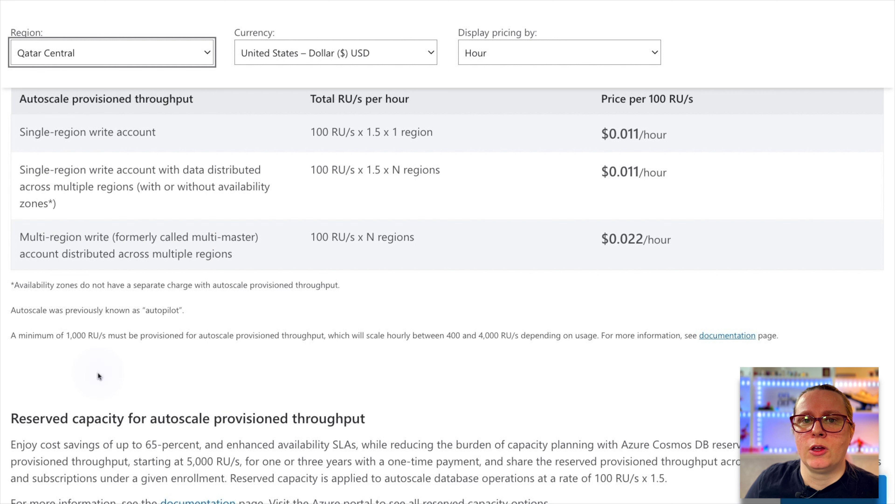
left_click_drag(601, 133, 684, 131)
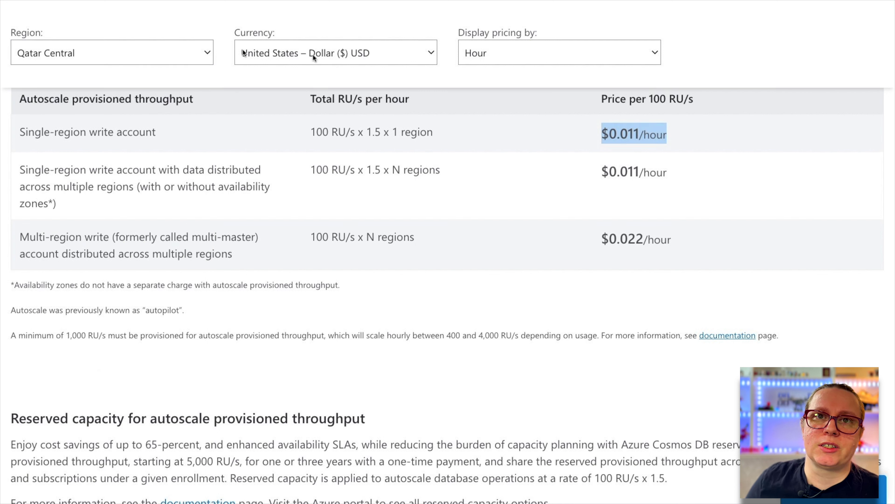
Step: Compare the Cosmos DB prices in Euro Zone – Euro (€) EUR and India – Rupee (₹) INR, and reopen the currency choices
left_click(285, 54)
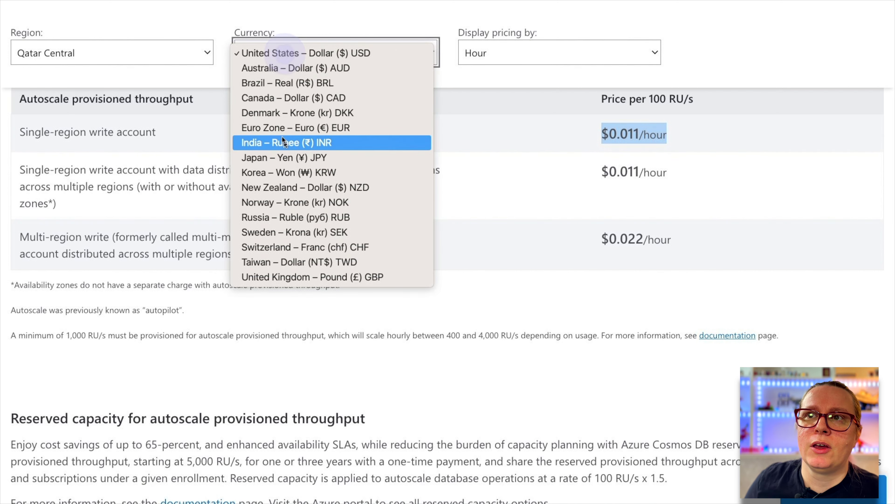
left_click(267, 127)
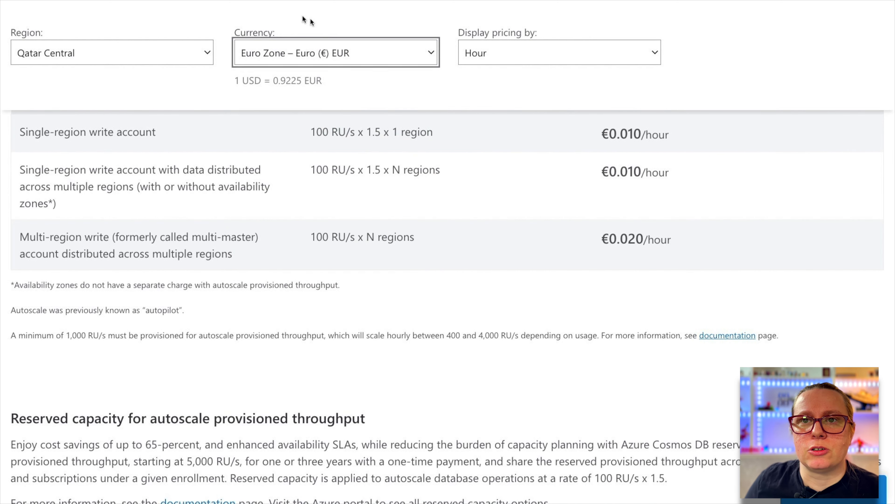
left_click(300, 53)
left_click(300, 72)
left_click(312, 54)
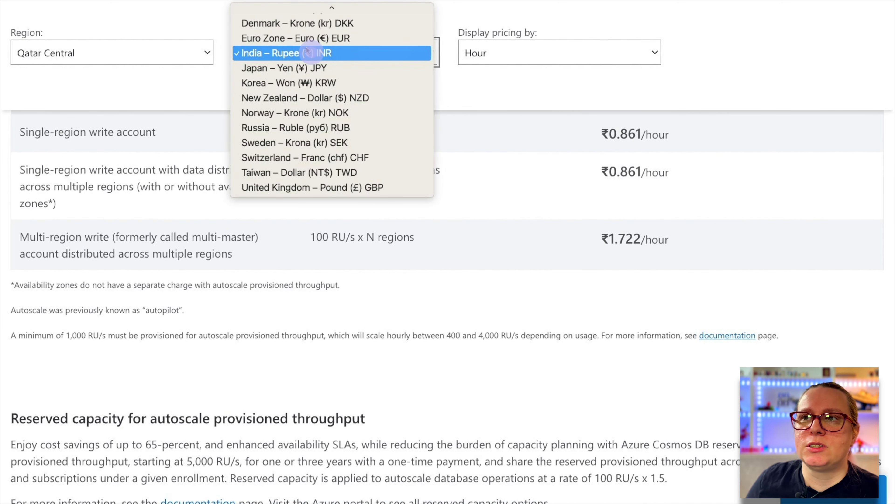
scroll(312, 53, "up", 2)
left_click(300, 10)
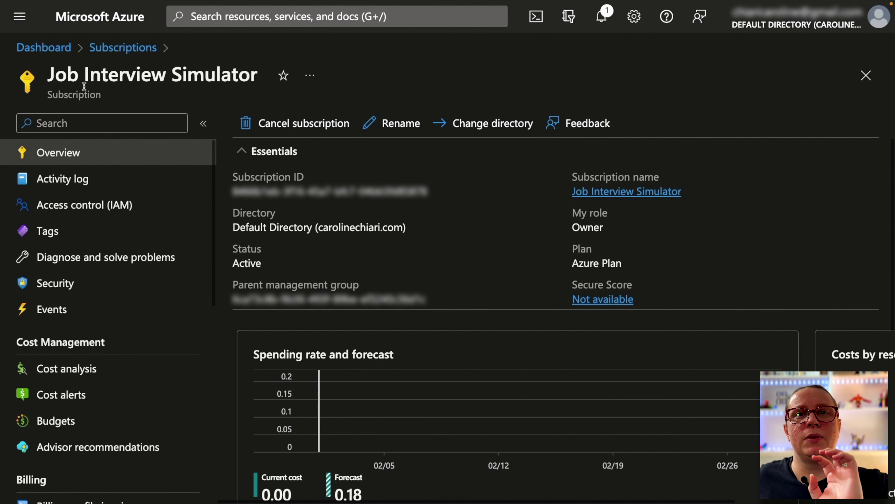
Step: Return to My Dashboard in the Azure portal and look over its resource and cost tiles
left_click(45, 48)
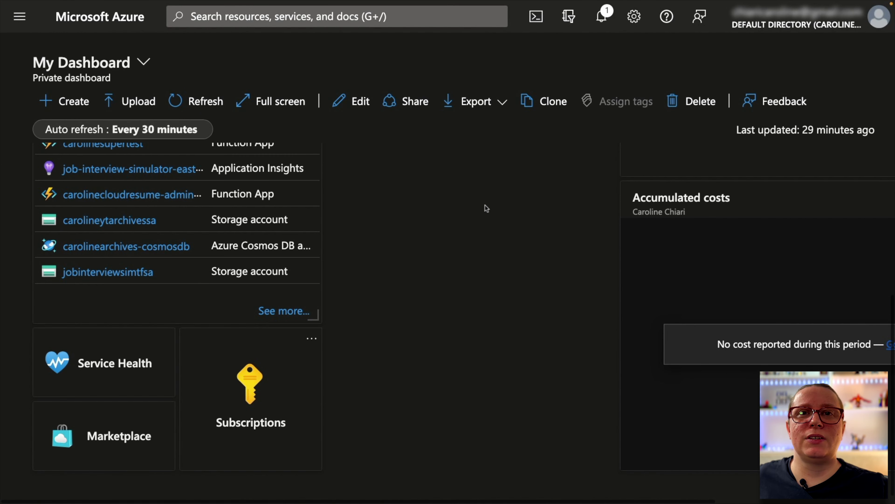
scroll(485, 205, "up", 7)
scroll(485, 205, "down", 4)
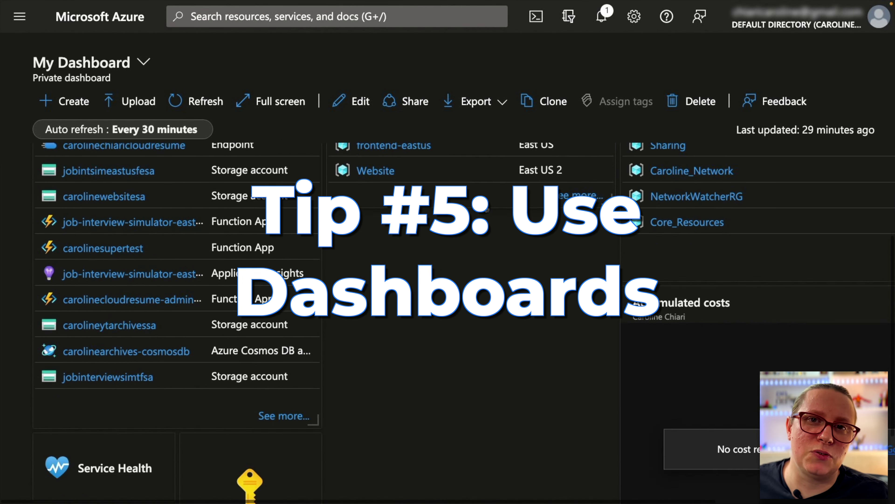
Step: Open the cost analysis from the dashboard's Accumulated costs tile, set its period to last month (Jan 2023) and examine the daily costs by resource
scroll(486, 210, "down", 3)
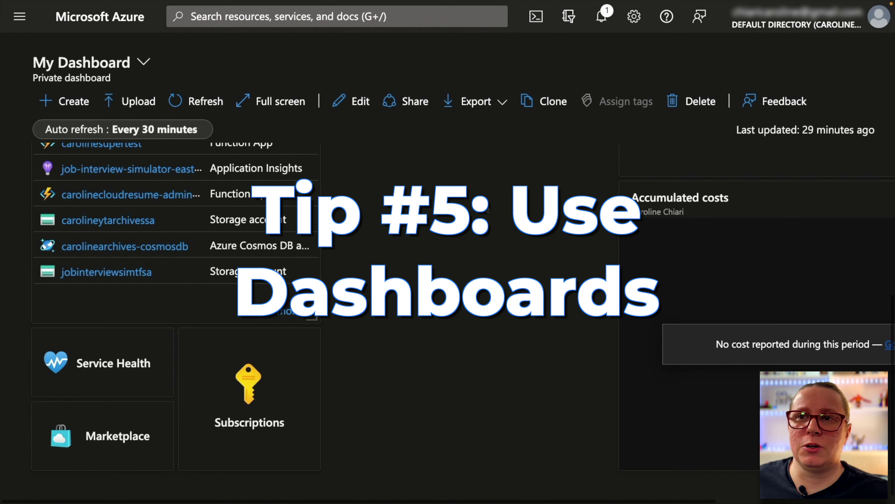
scroll(489, 210, "right", 5)
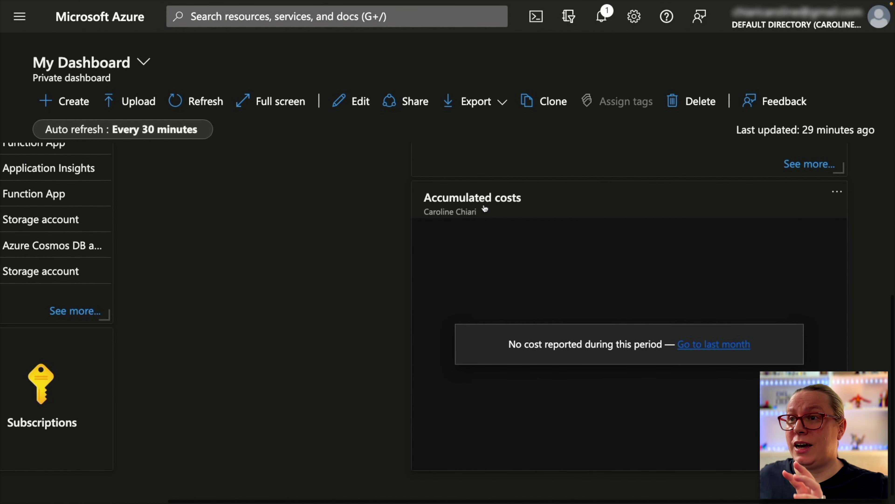
left_click(485, 208)
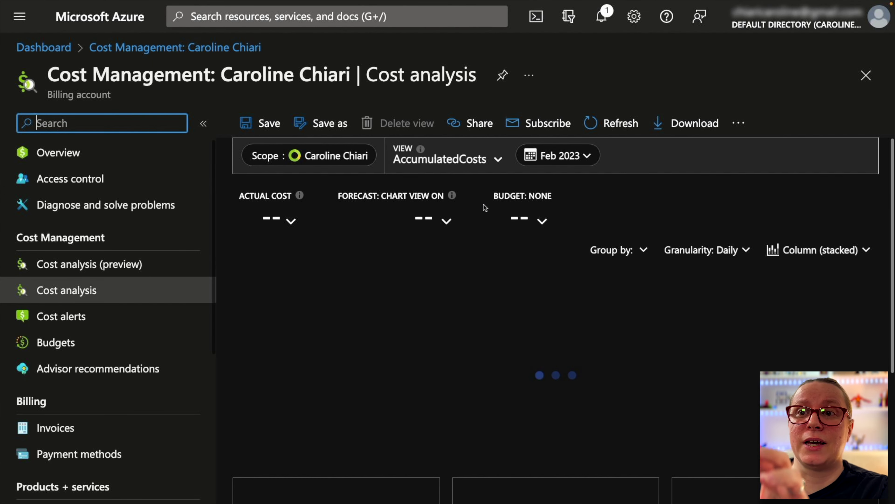
left_click(561, 154)
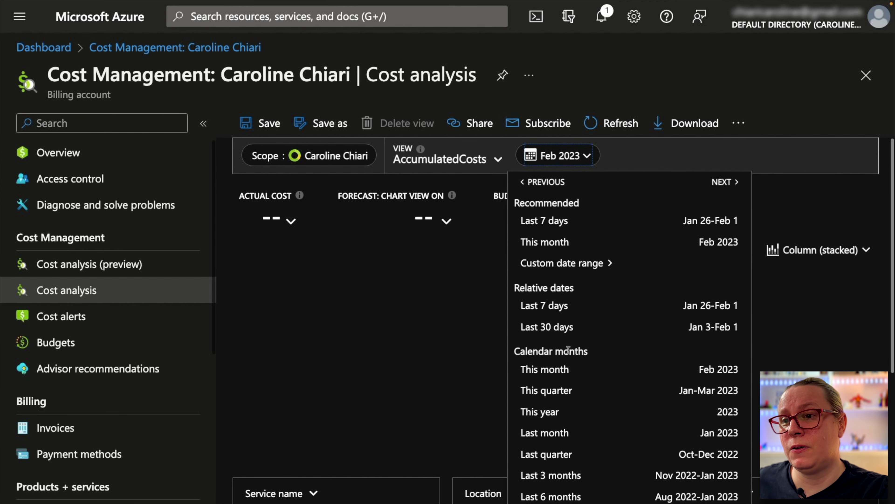
scroll(573, 430, "down", 2)
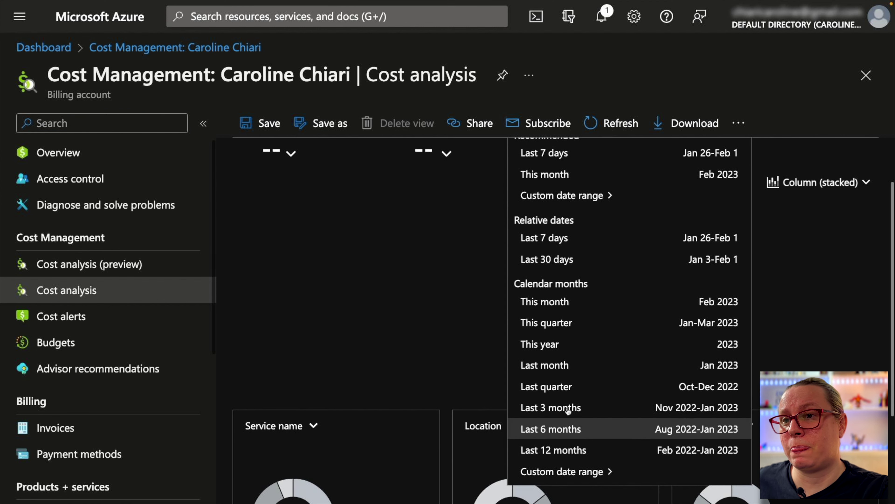
left_click(564, 369)
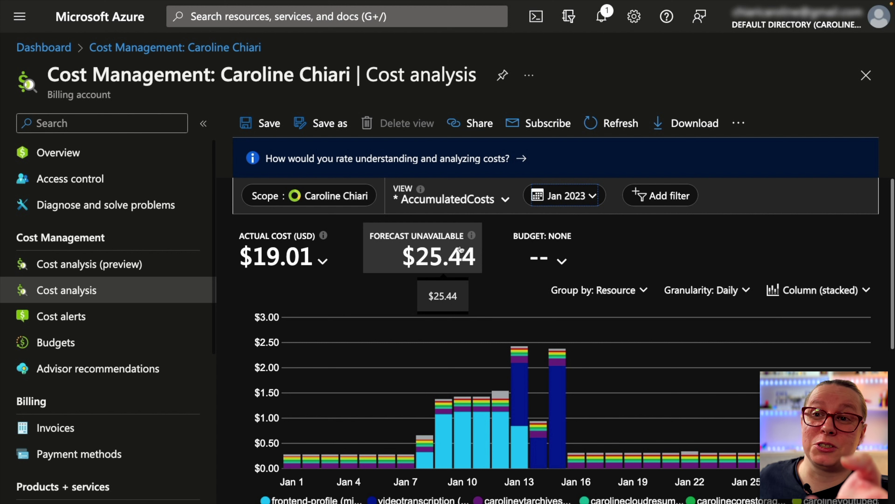
scroll(455, 402, "down", 2)
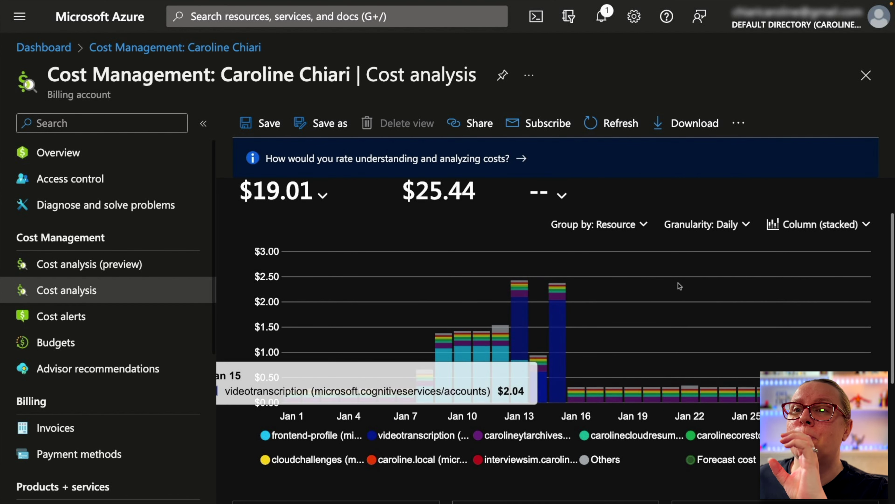
Step: Open the billing account's cost analysis in Cost Management + Billing and pin it to the existing private dashboard My Dashboard
left_click(51, 47)
left_click(193, 16)
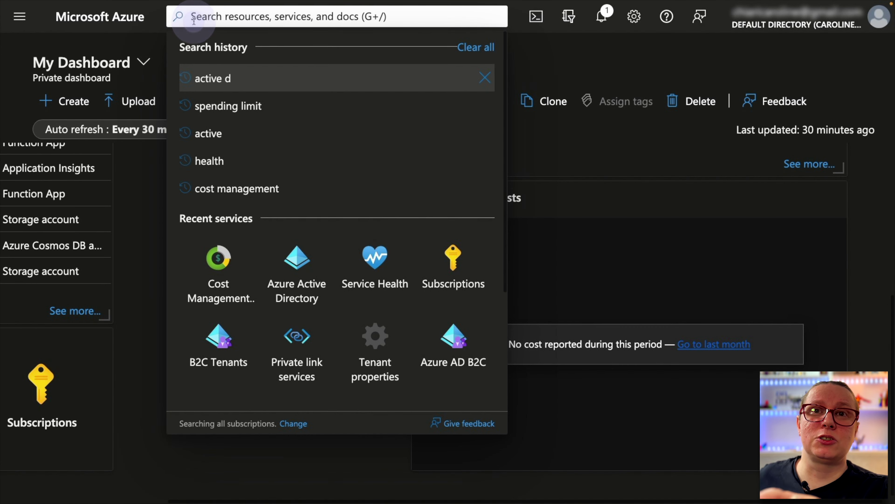
left_click(223, 296)
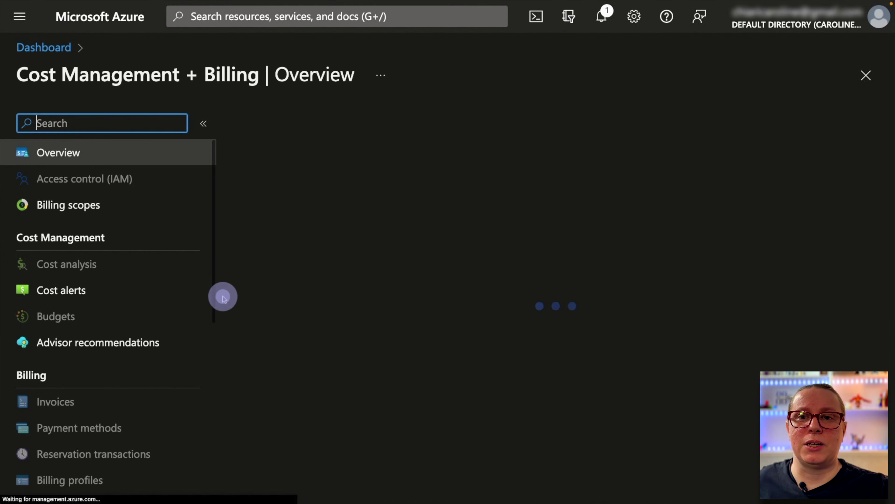
left_click(108, 263)
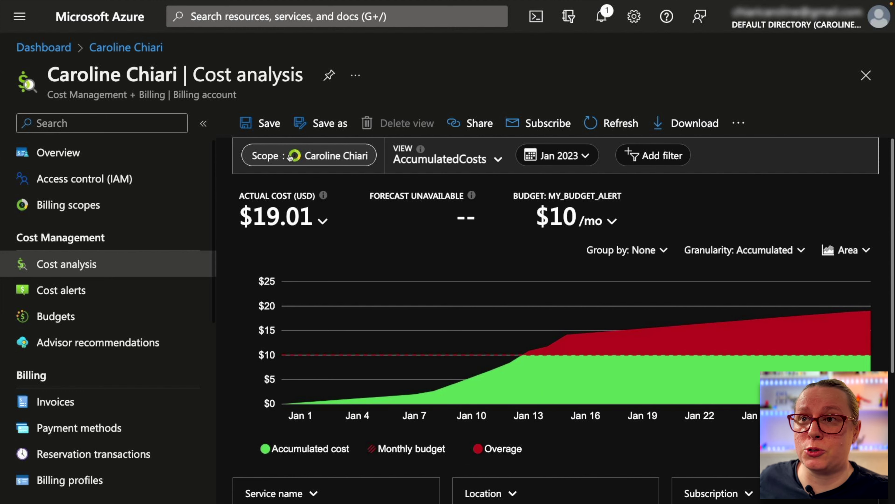
mouse_move(548, 411)
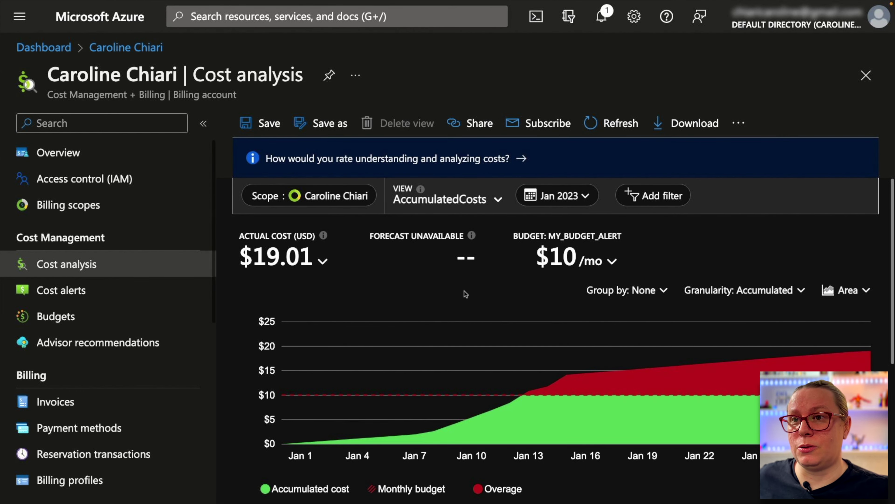
left_click(329, 75)
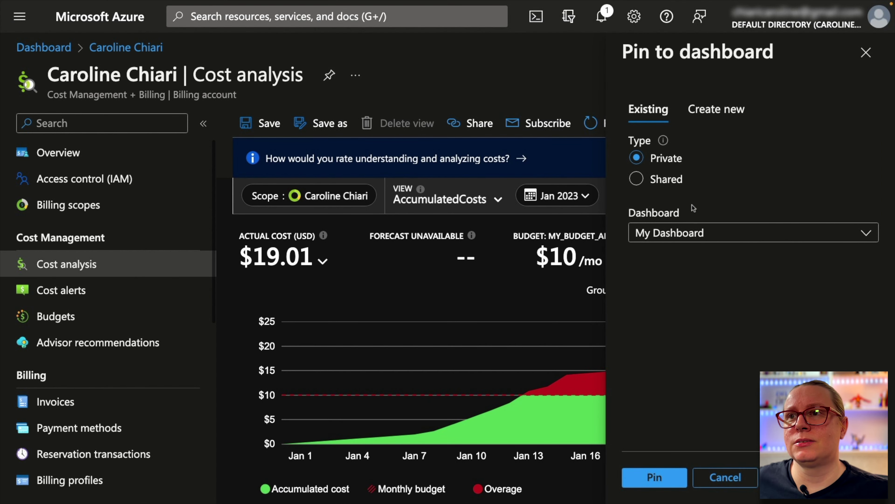
left_click(655, 486)
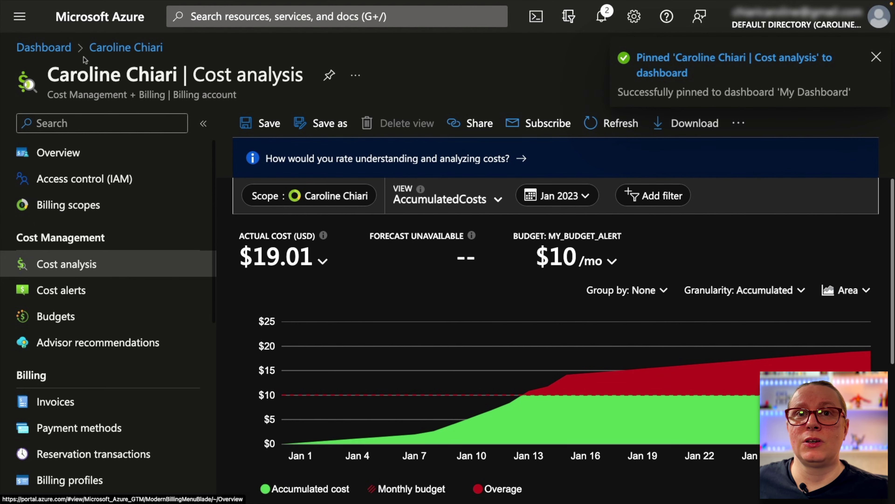
Step: Return to My Dashboard, look over the newly pinned Accumulated costs tile and list the available dashboards
left_click(44, 47)
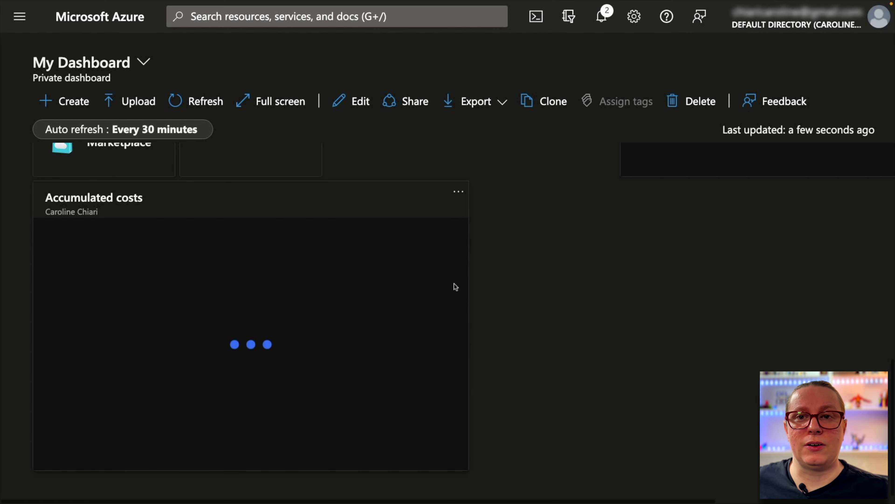
scroll(470, 296, "up", 2)
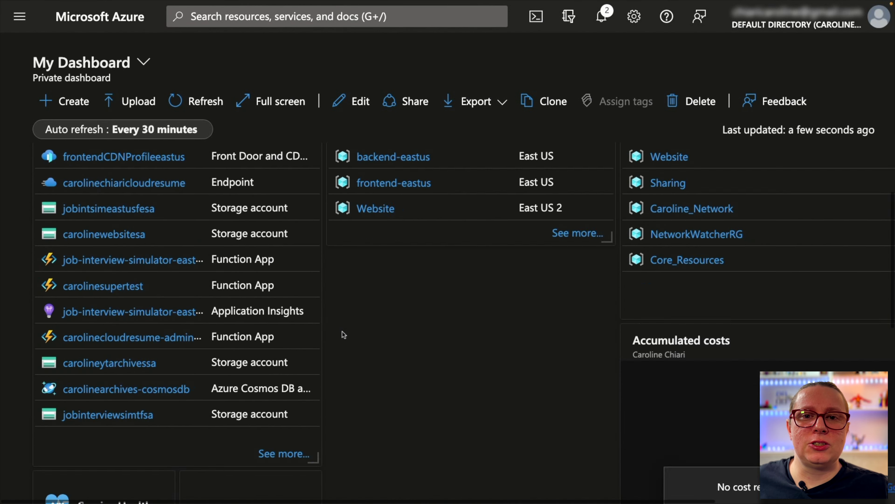
scroll(342, 332, "up", 4)
scroll(342, 333, "down", 10)
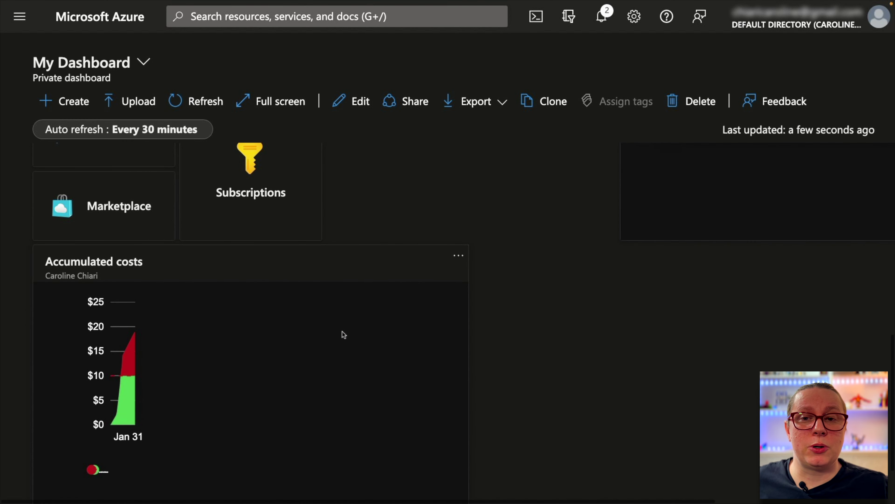
scroll(342, 331, "up", 10)
left_click(144, 62)
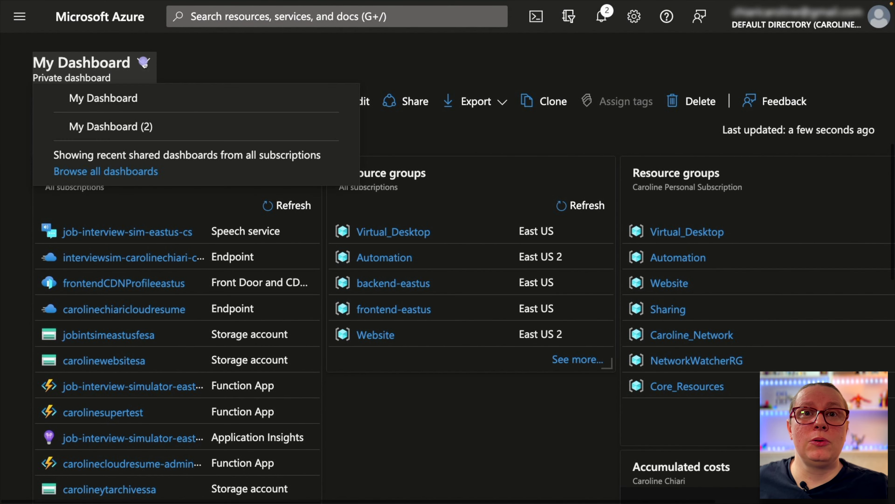
Step: Choose Dashboard as the startup page in the portal's appearance and startup view settings
left_click(634, 18)
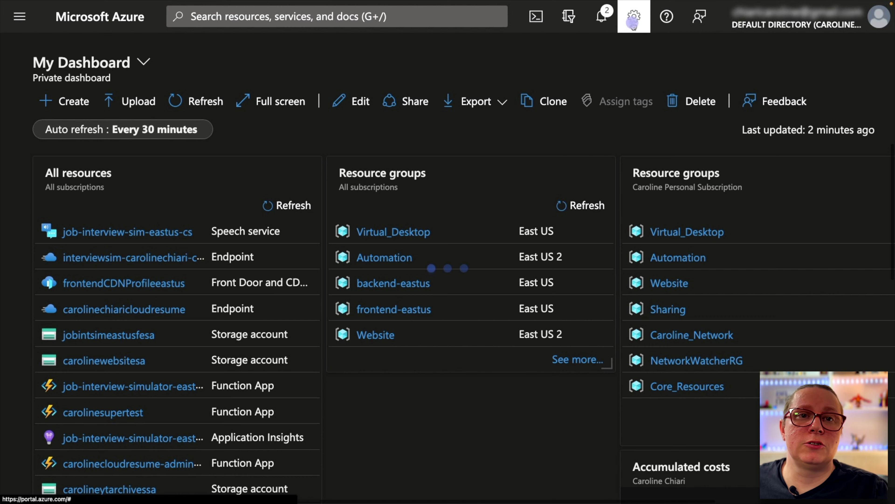
left_click(108, 192)
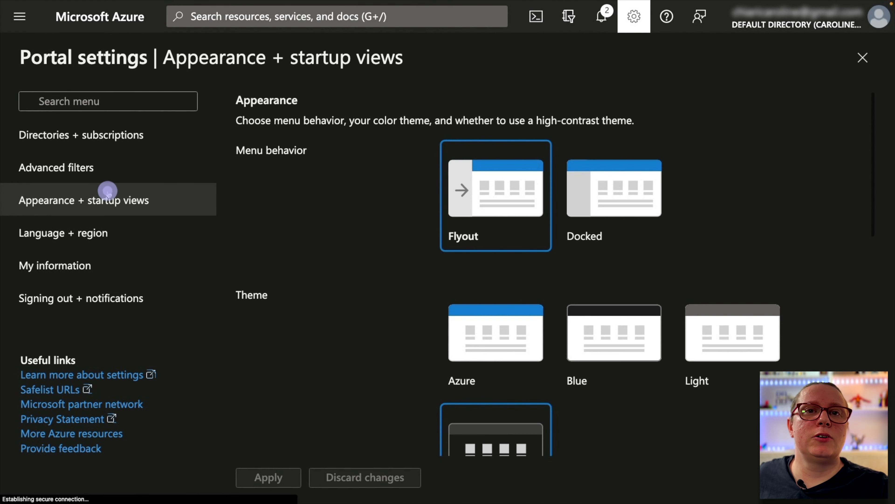
scroll(431, 310, "down", 2)
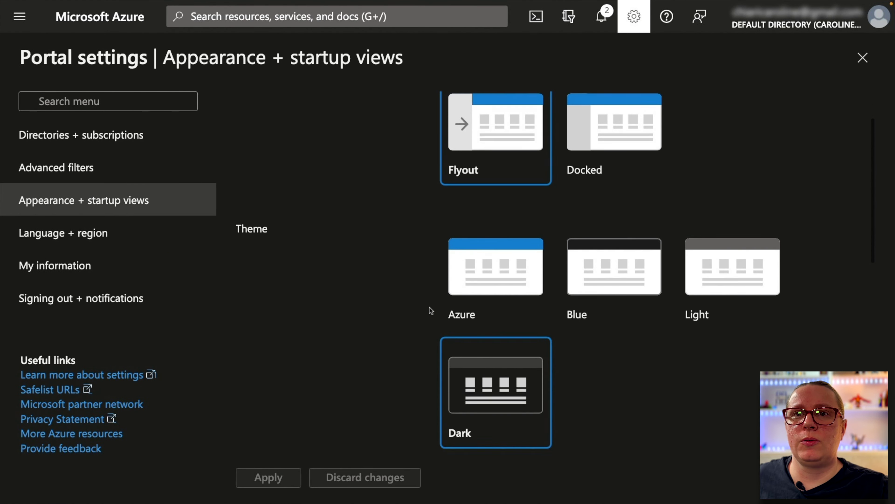
scroll(431, 310, "down", 10)
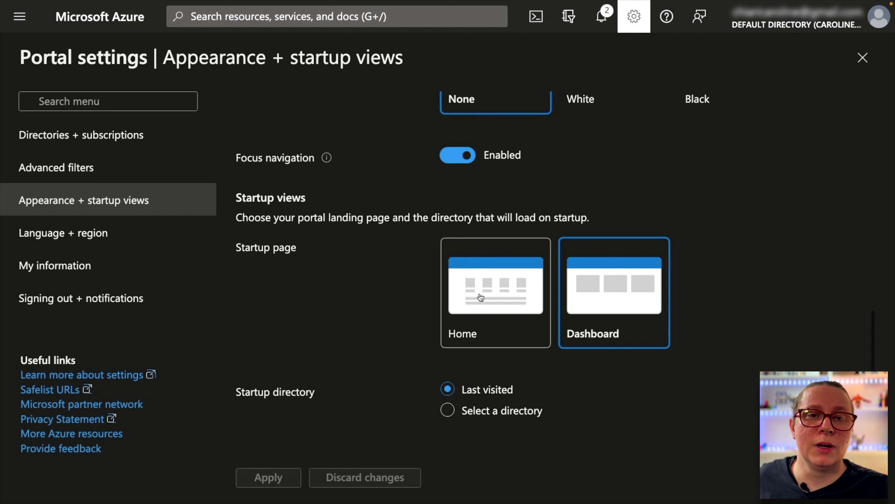
left_click(617, 289)
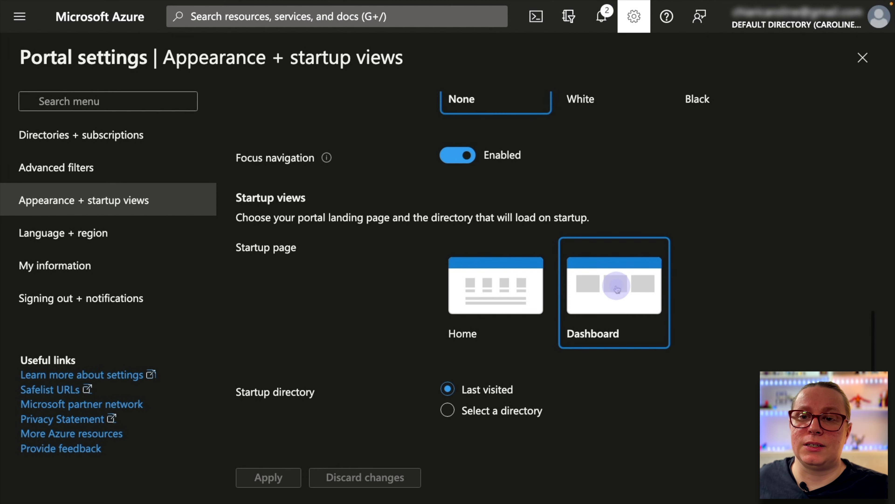
scroll(494, 261, "up", 6)
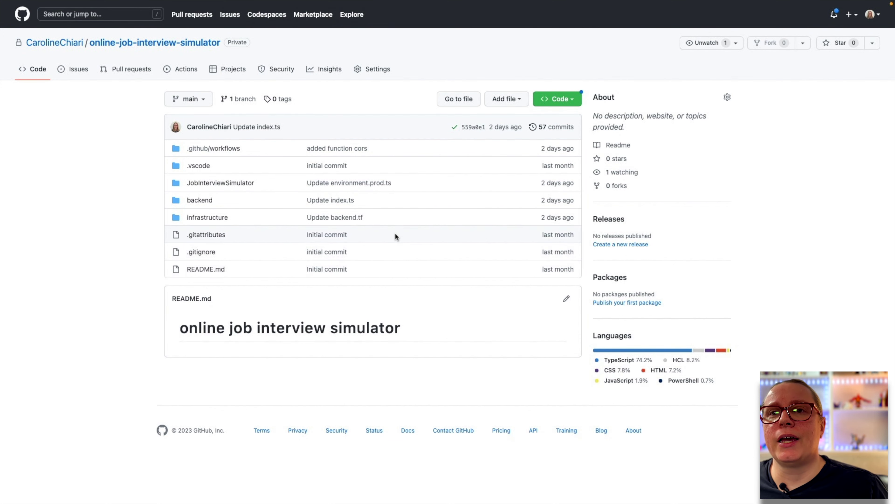
Step: Switch to the online-job-interview-simulator repository on GitHub and examine backend.tf in its infrastructure folder
left_click(208, 218)
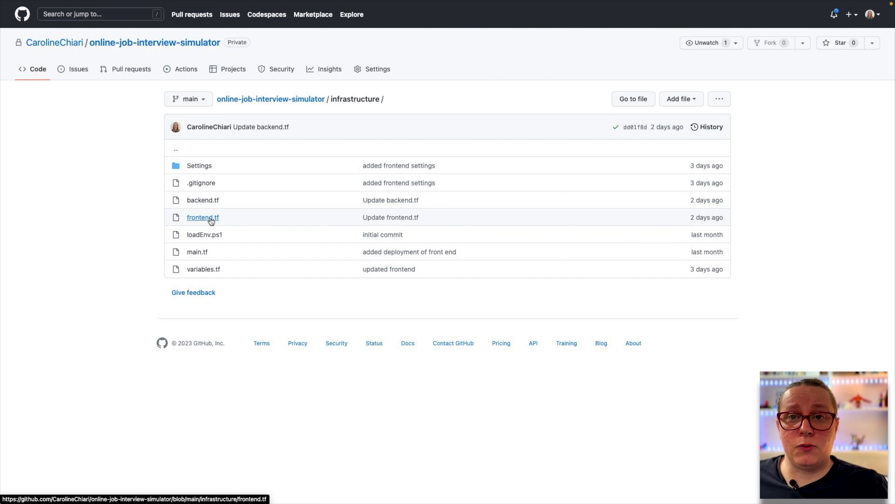
left_click(208, 199)
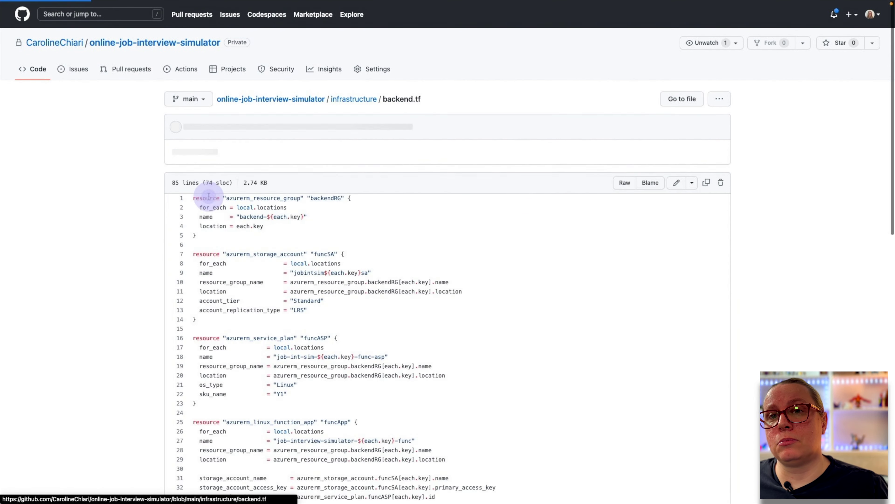
scroll(463, 315, "down", 10)
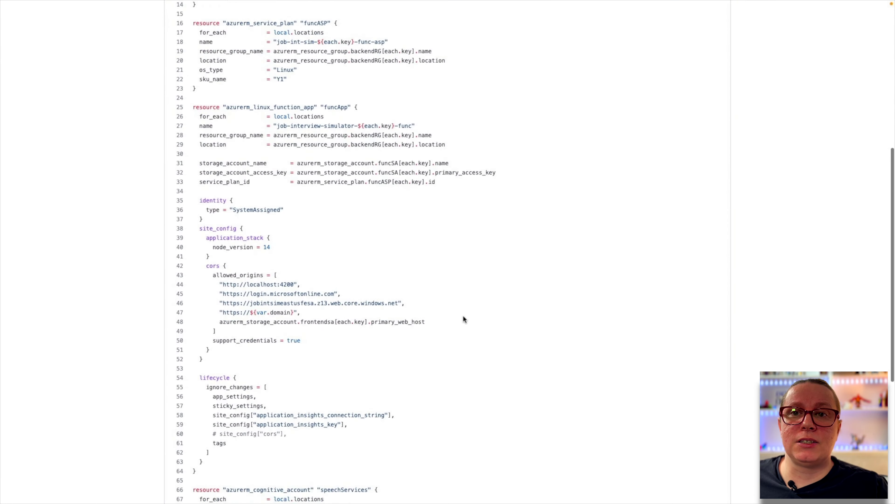
scroll(464, 316, "up", 10)
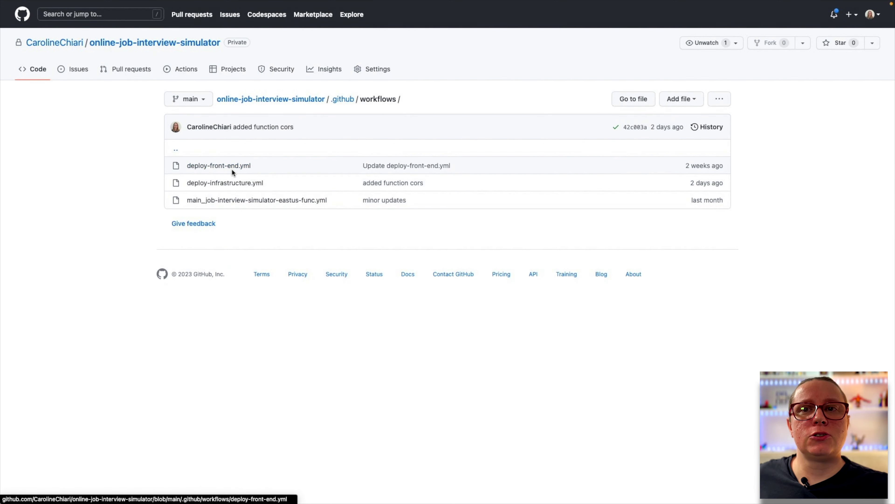
Step: Open the deploy-infrastructure.yml workflow and highlight the commented-out Terraform Apply step at its end
left_click(229, 182)
scroll(357, 333, "down", 20)
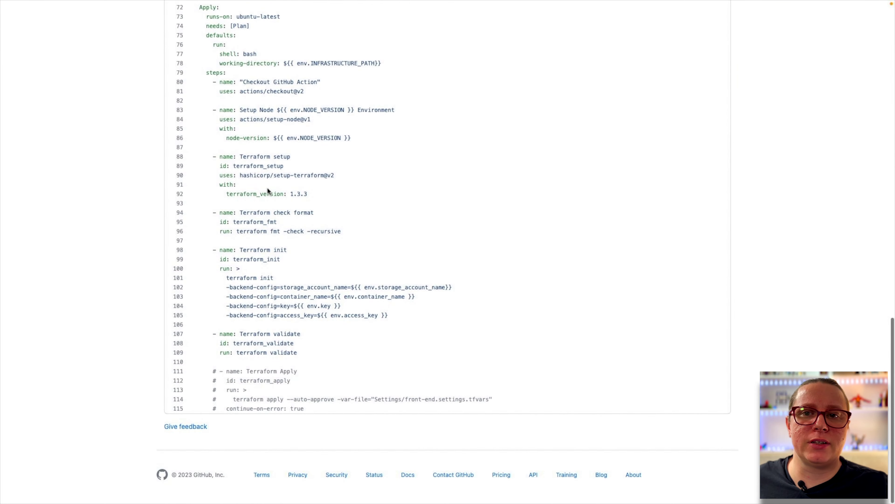
left_click_drag(314, 409, 210, 372)
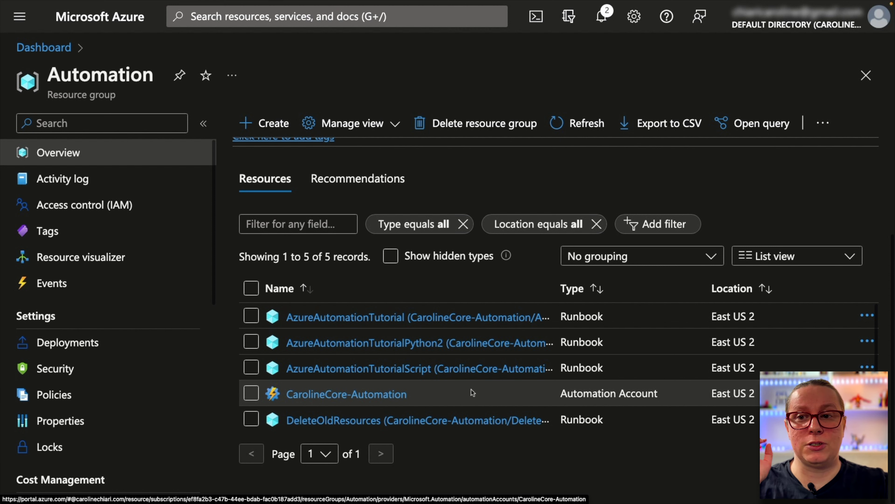
Step: In the Azure portal's Automation resource group, open the automation account's DeleteOldResources runbook in the editor and examine its PowerShell code
left_click(364, 395)
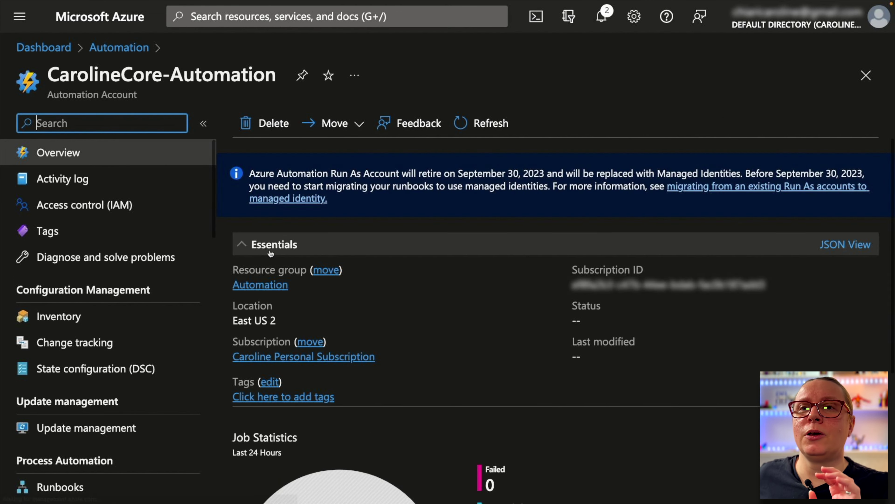
scroll(118, 384, "down", 3)
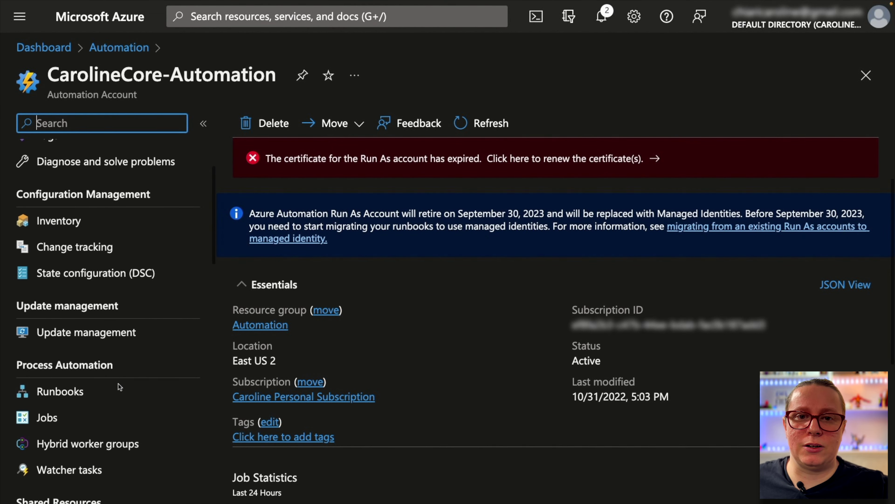
left_click(91, 384)
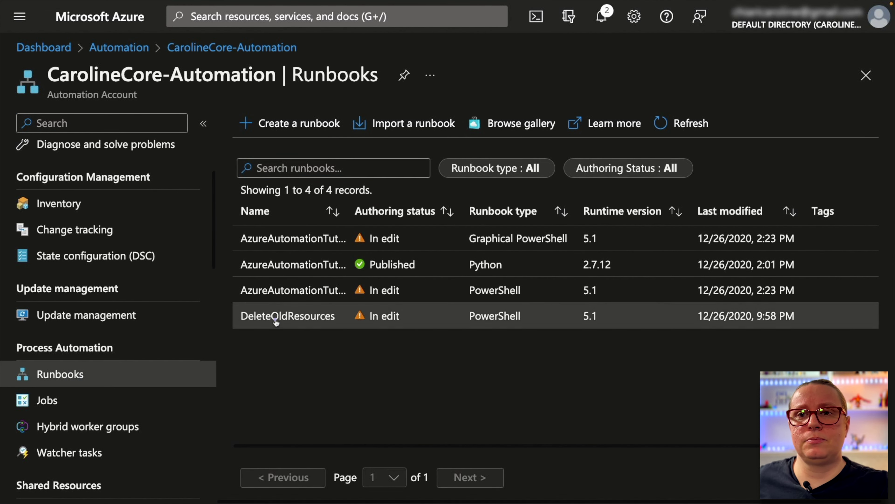
left_click(276, 319)
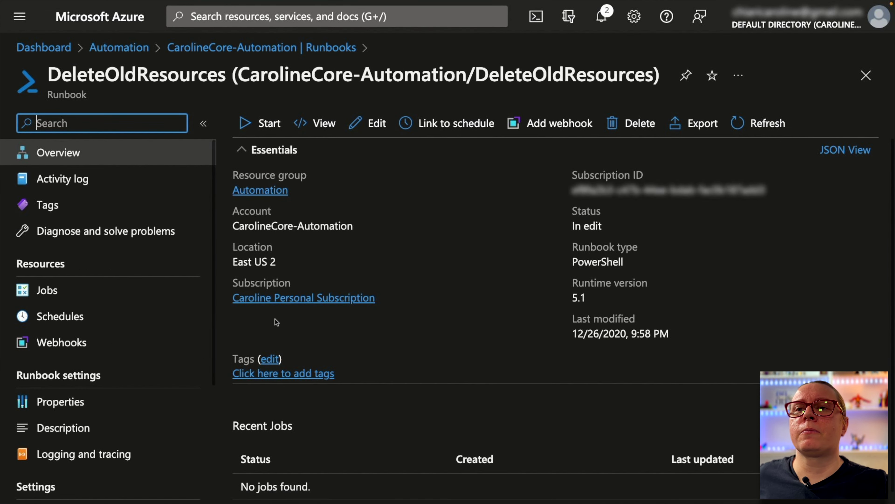
left_click(355, 124)
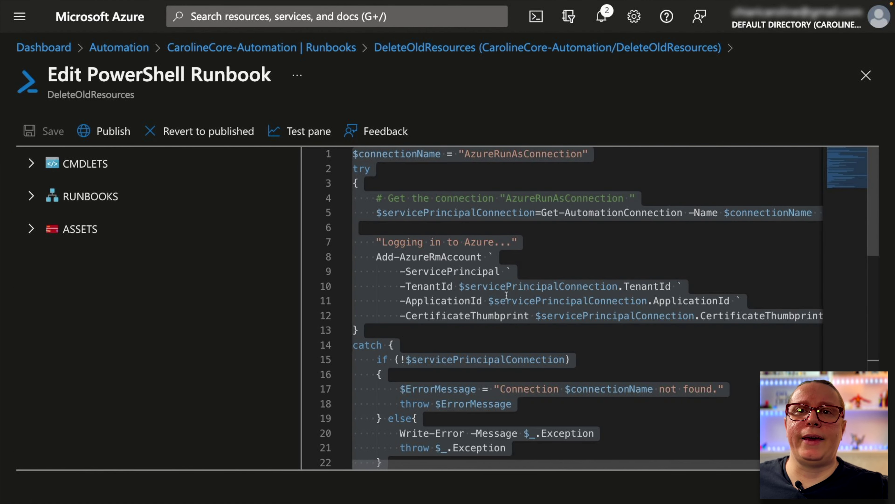
left_click(536, 254)
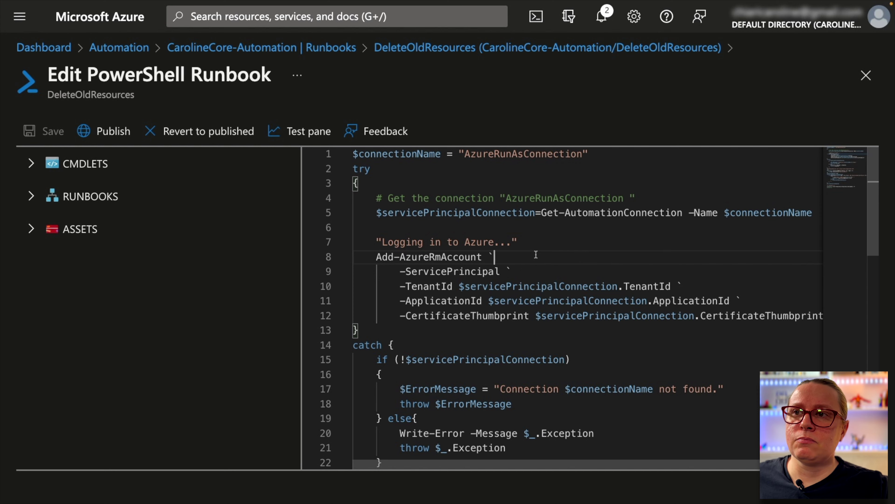
Step: Examine the runbook's resource loop and highlight the line 31 condition comparing the ExpirationDate tag value with the current date
scroll(536, 255, "down", 9)
scroll(536, 255, "up", 3)
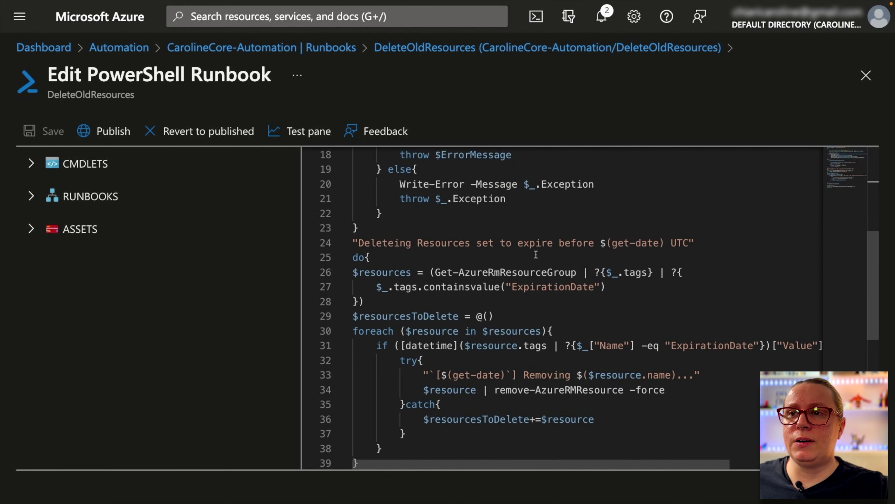
scroll(536, 255, "down", 1)
left_click_drag(475, 313, 547, 312)
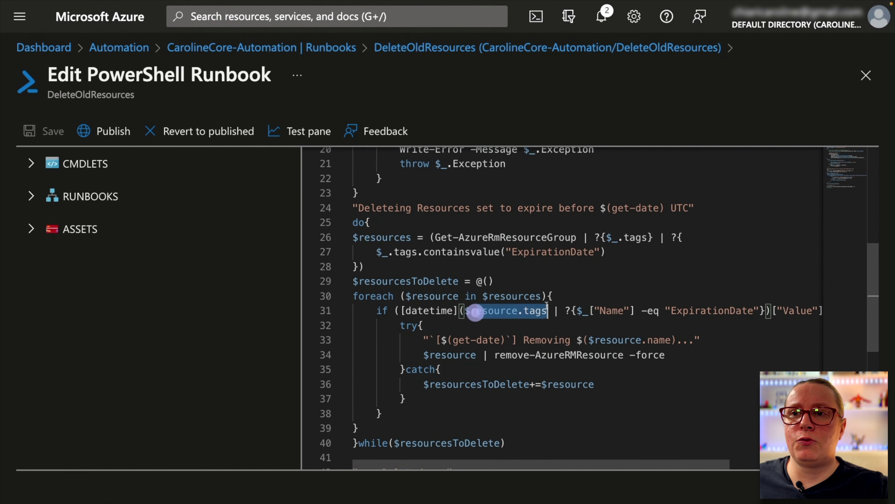
left_click_drag(671, 313, 754, 308)
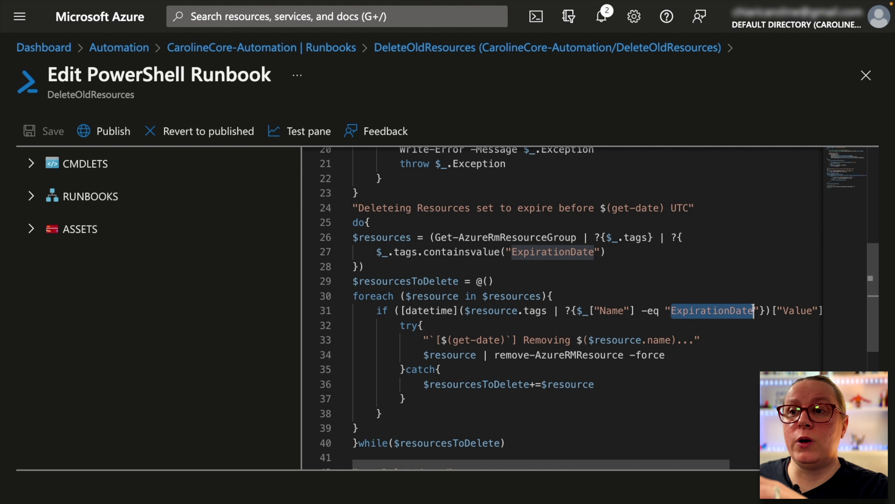
scroll(753, 308, "right", 5)
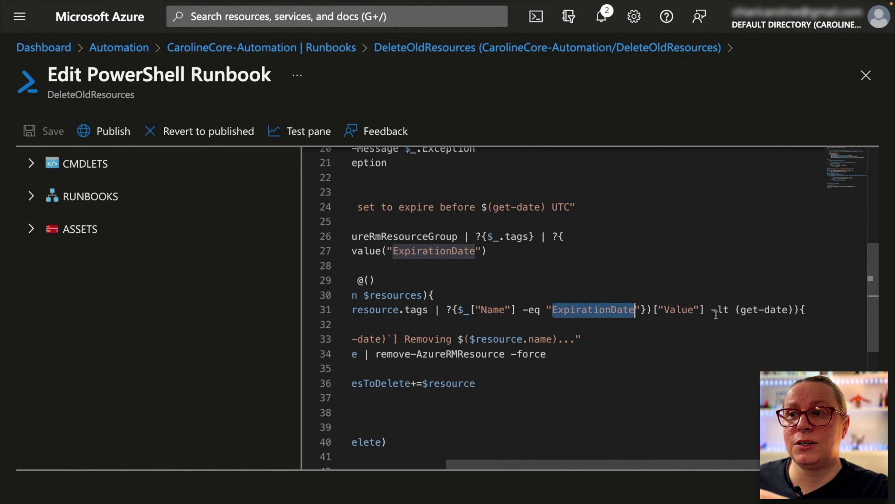
left_click_drag(711, 310, 794, 307)
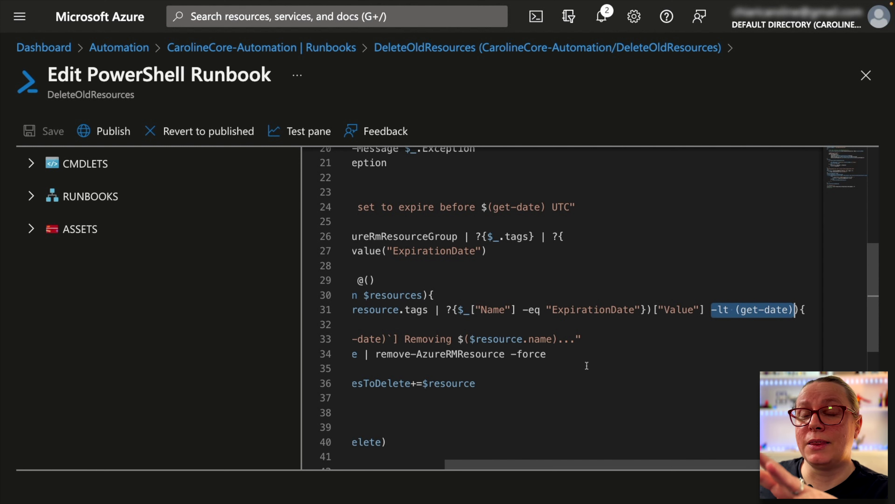
Step: Highlight the remove-AzureRMResource -force command in the runbook's try block and examine the rest of the script
scroll(587, 365, "left", 5)
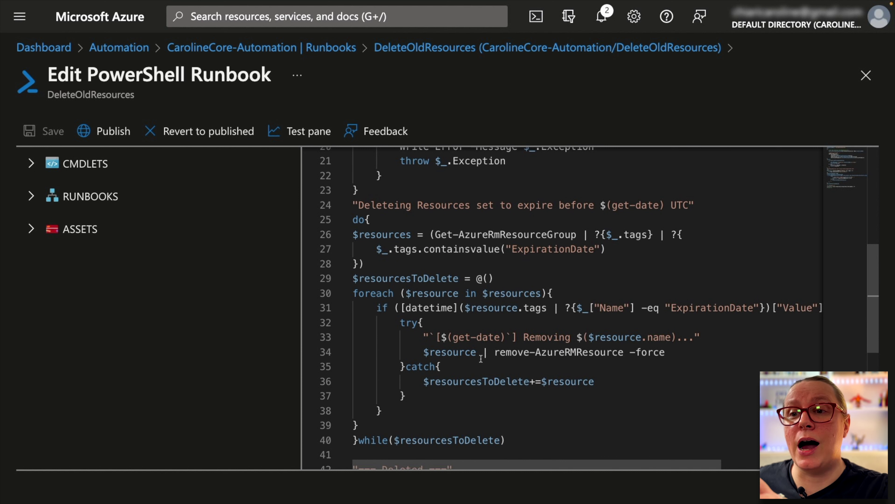
left_click_drag(473, 353, 682, 349)
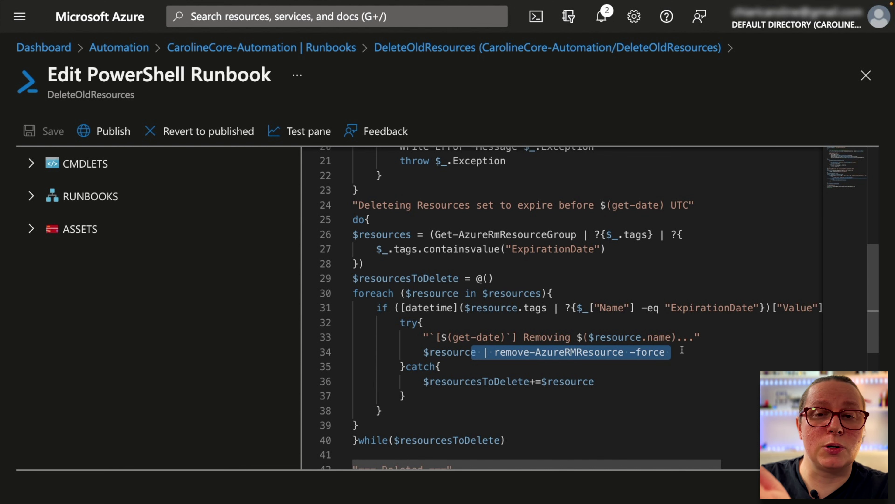
scroll(682, 349, "down", 5)
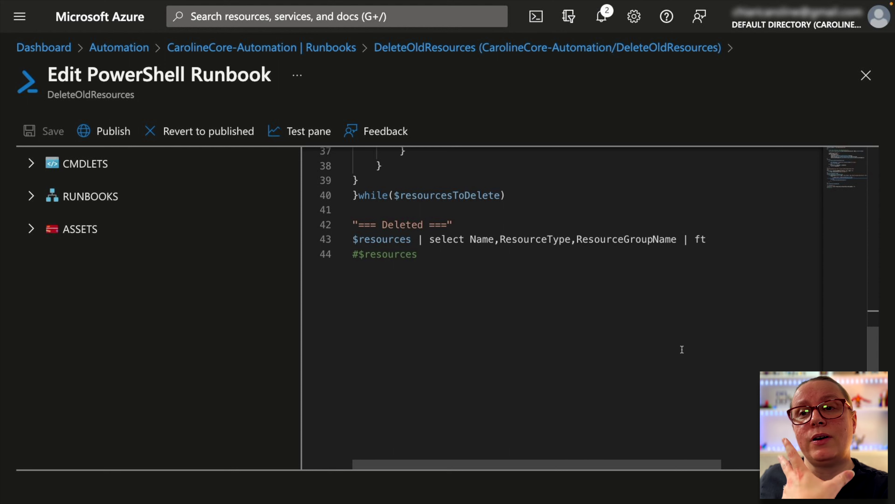
scroll(682, 349, "up", 10)
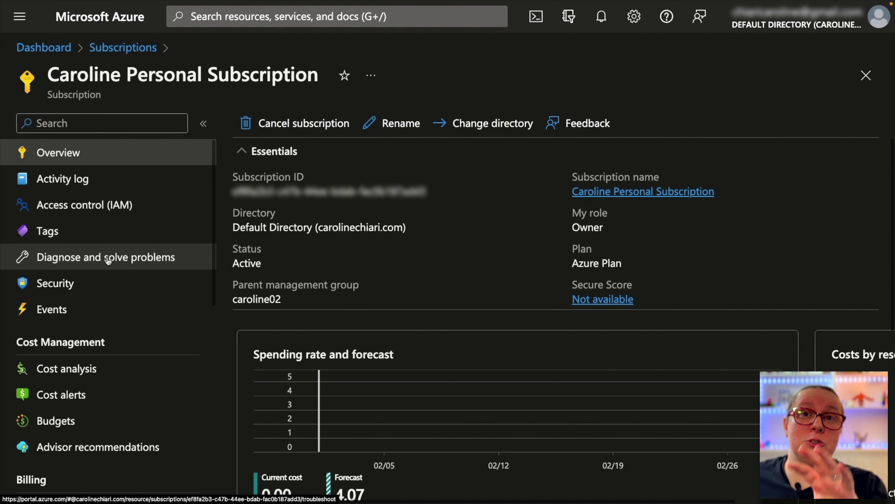
Step: Start a new budget for the personal subscription, named YouTube_Video with an amount of $5
left_click(55, 425)
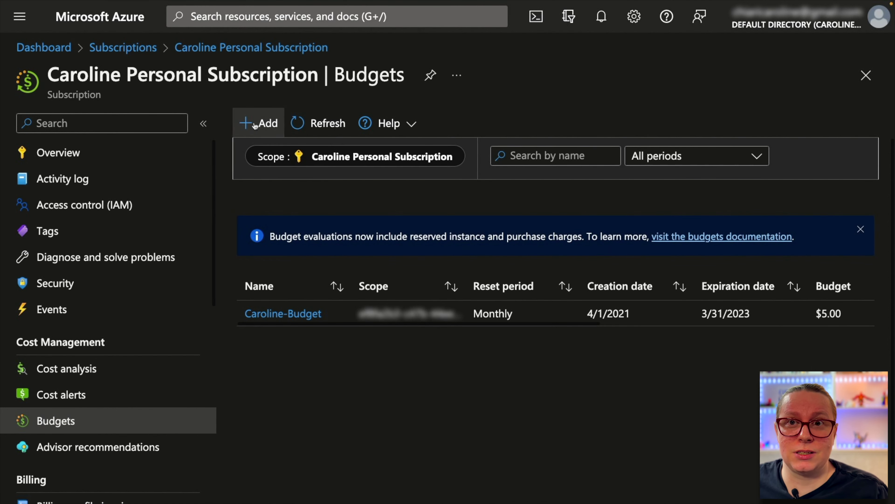
left_click(255, 124)
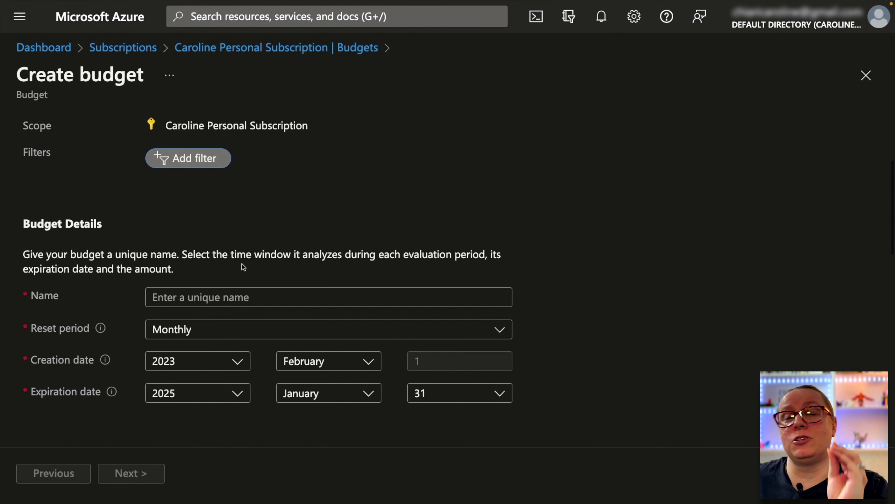
left_click(235, 296)
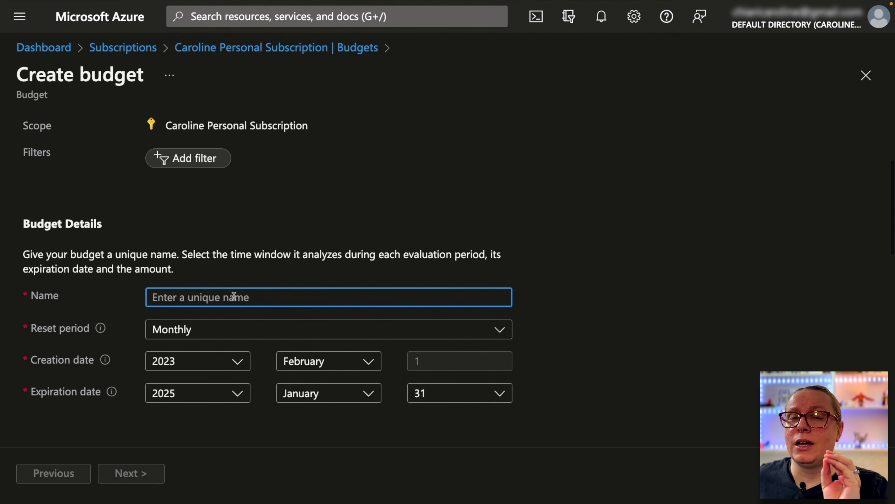
type("YouTube_Video")
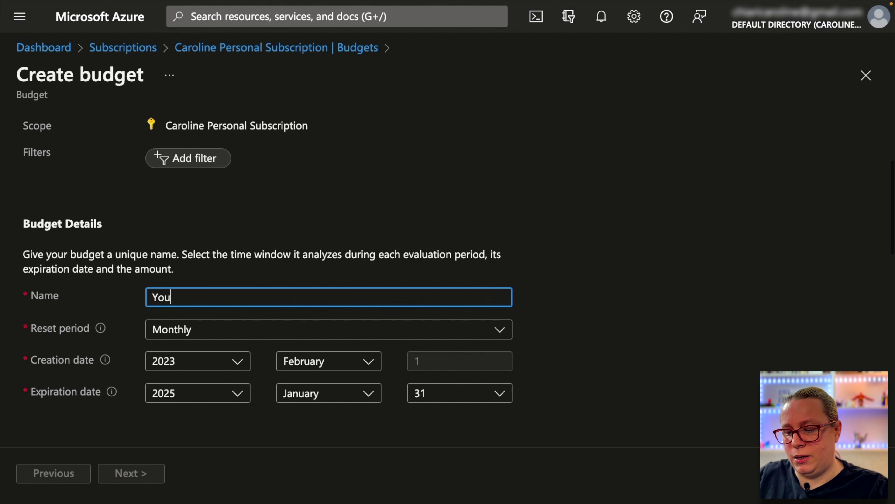
scroll(216, 330, "down", 5)
left_click(176, 336)
double_click(178, 335)
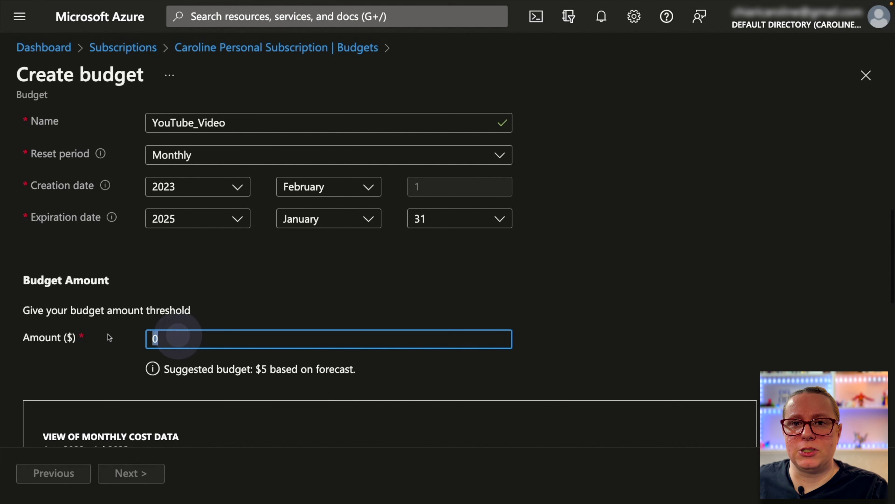
type("5")
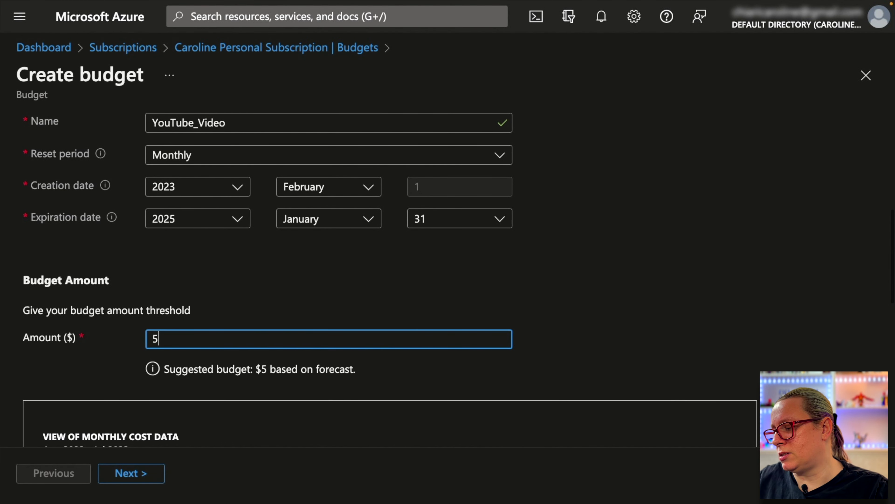
Step: Set the first alert condition to 120% of the budget and check its action group choices
scroll(175, 383, "down", 1)
left_click(214, 306)
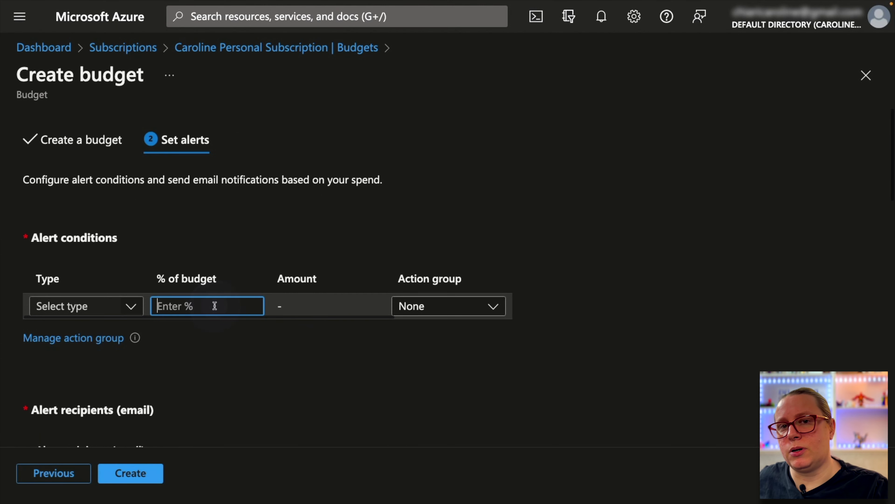
type("120")
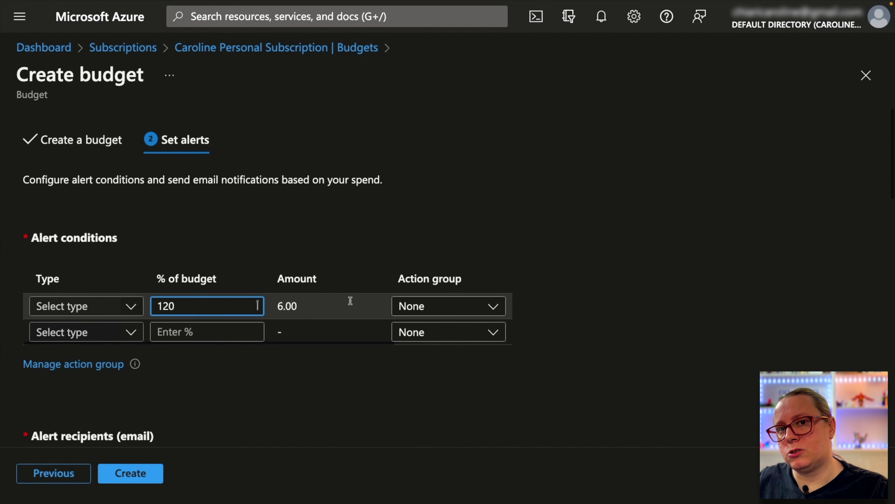
left_click(432, 306)
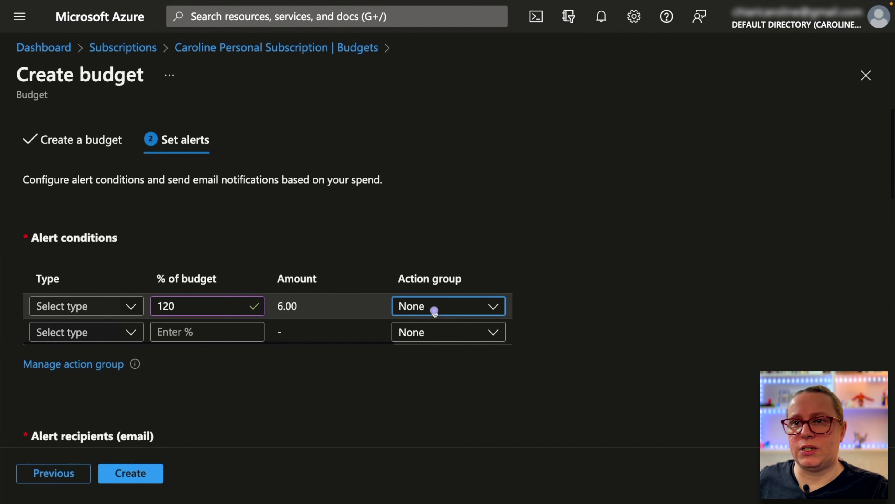
left_click(321, 324)
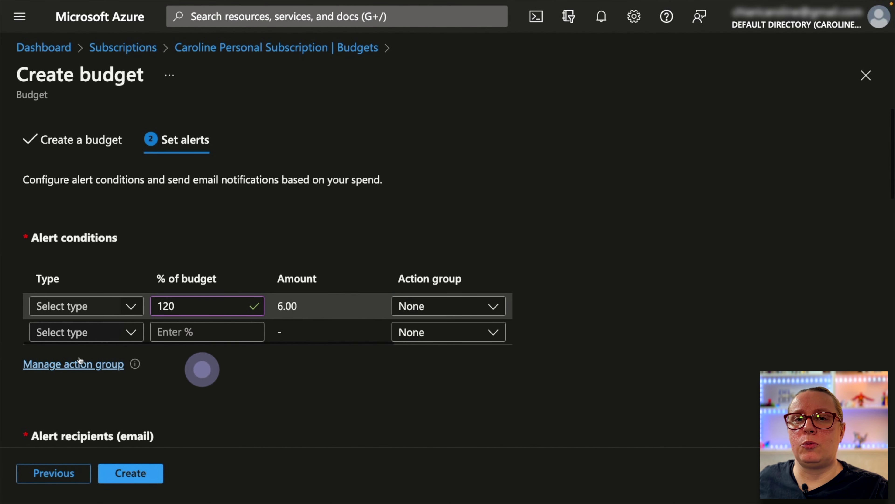
Step: Start a new action group named YouTubeNuclearActionGroup in the Core_Resources resource group
left_click(68, 368)
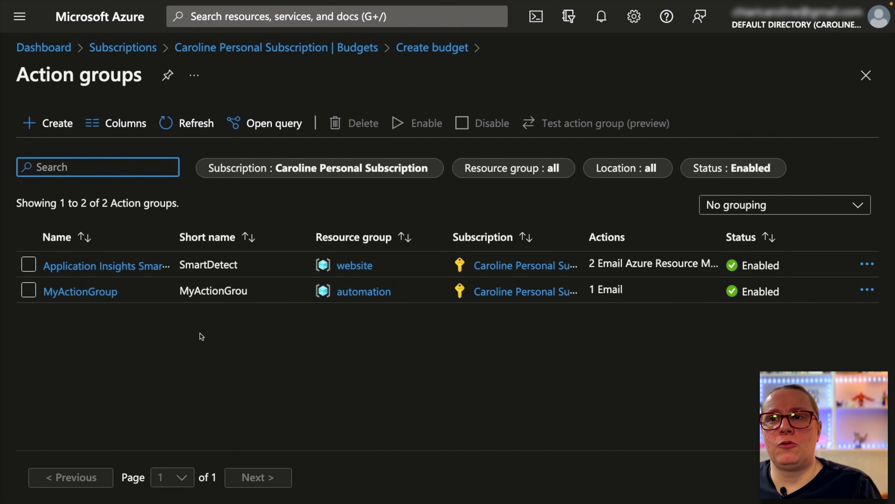
left_click(56, 127)
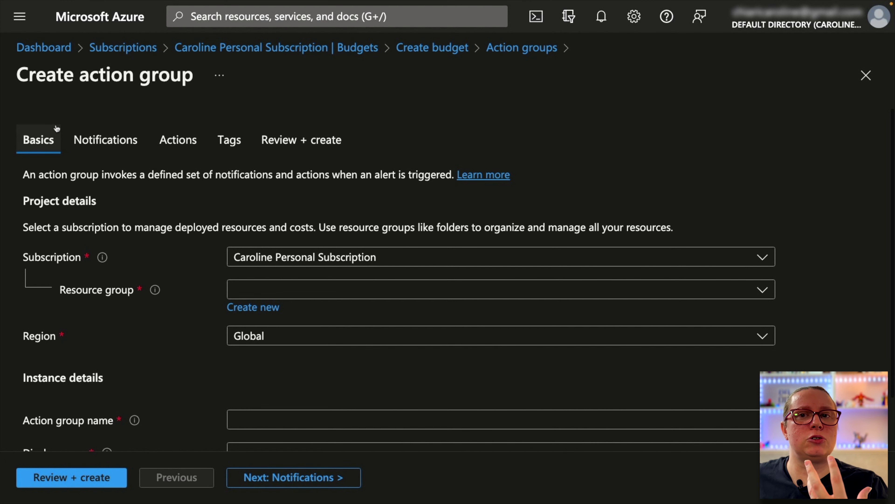
left_click(335, 290)
left_click(329, 75)
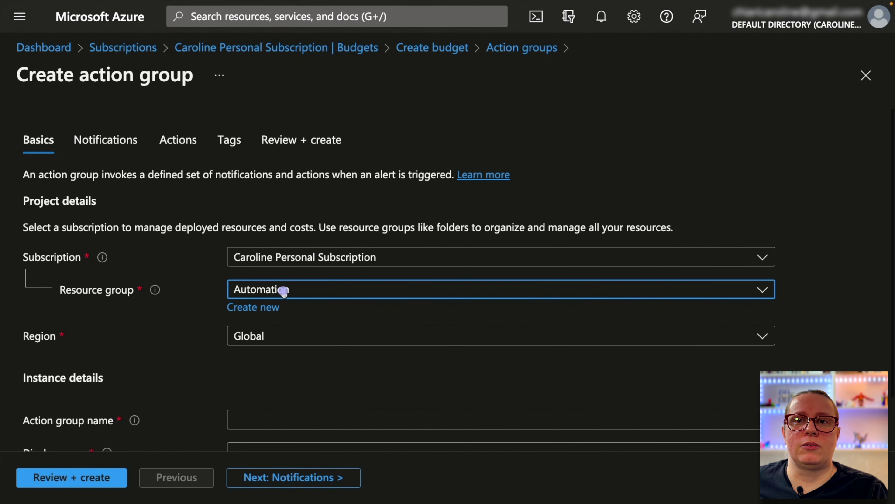
left_click(284, 290)
left_click(310, 178)
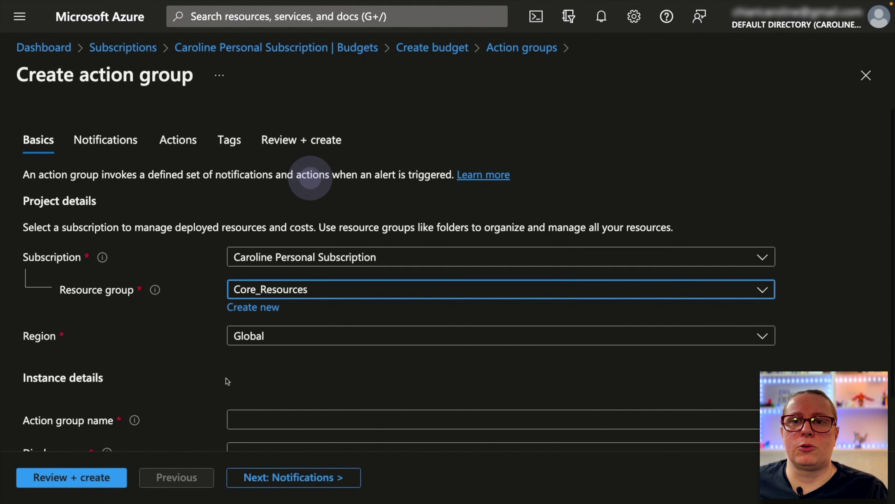
scroll(226, 379, "down", 2)
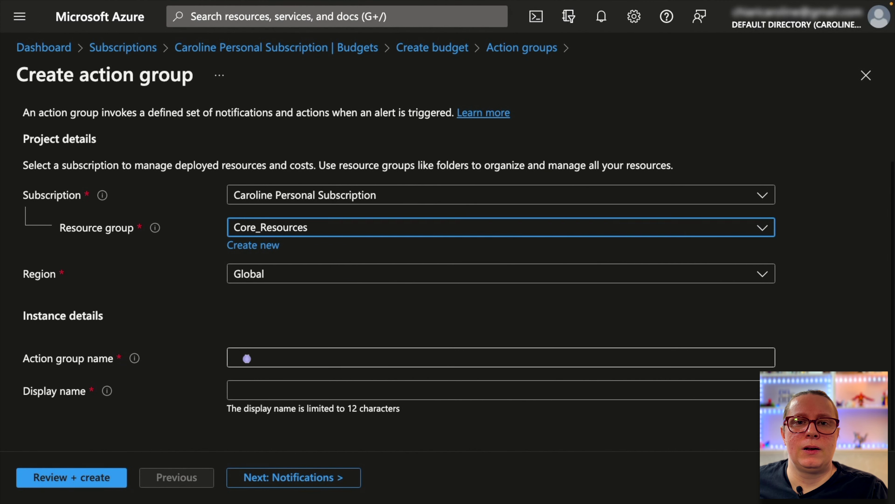
left_click(247, 358)
type("YouTubeNuclearActionGroup")
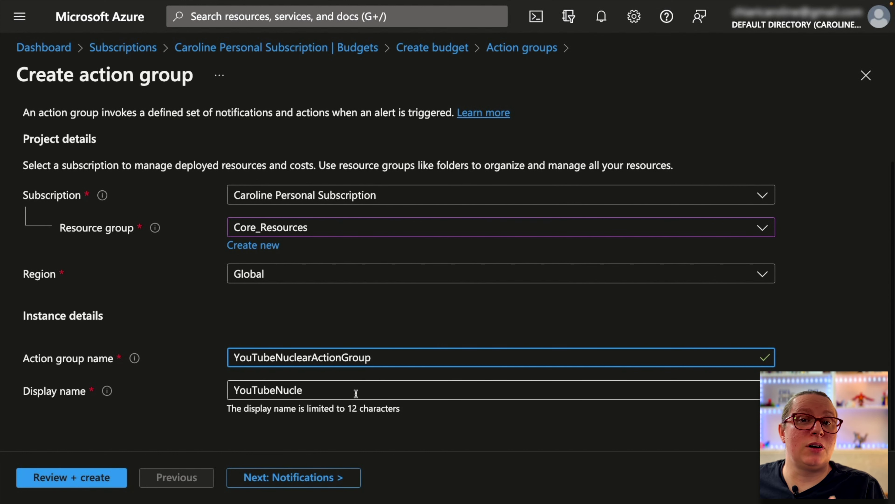
left_click(174, 427)
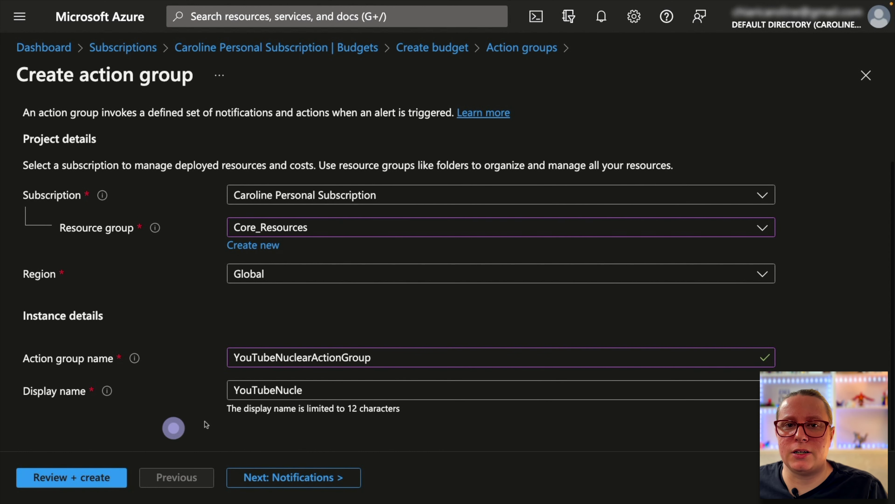
Step: Add an Email Azure Resource Manager Role notification for the Owner role and list the action types the group can trigger
left_click(276, 480)
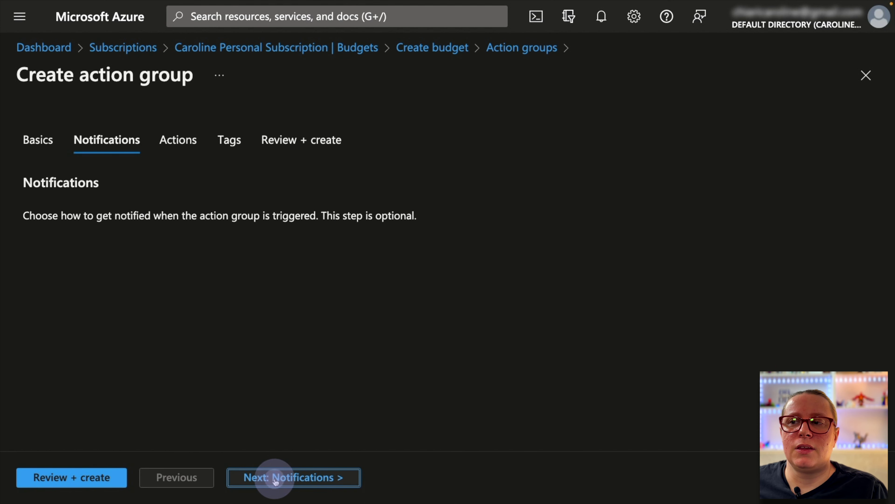
left_click(197, 279)
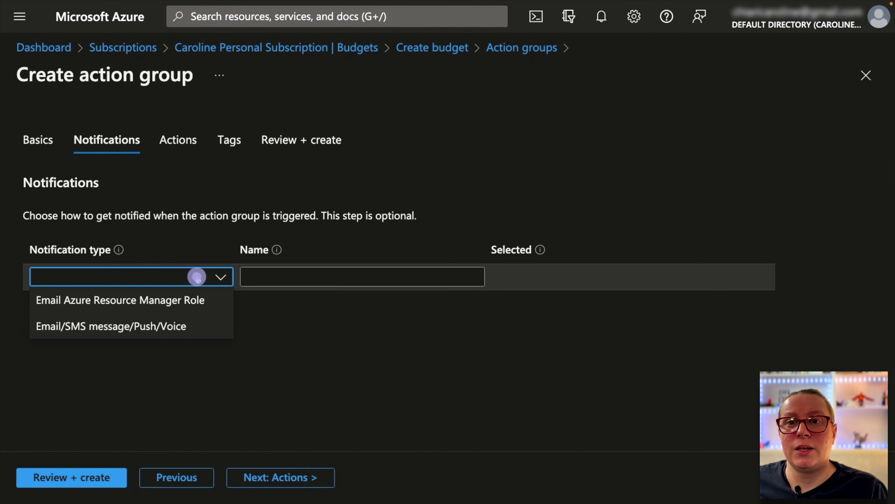
left_click(174, 302)
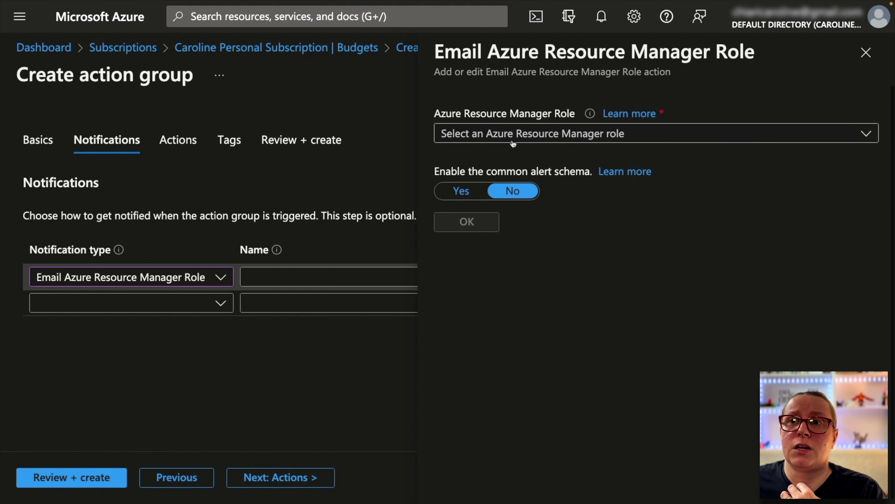
left_click(511, 139)
left_click(485, 155)
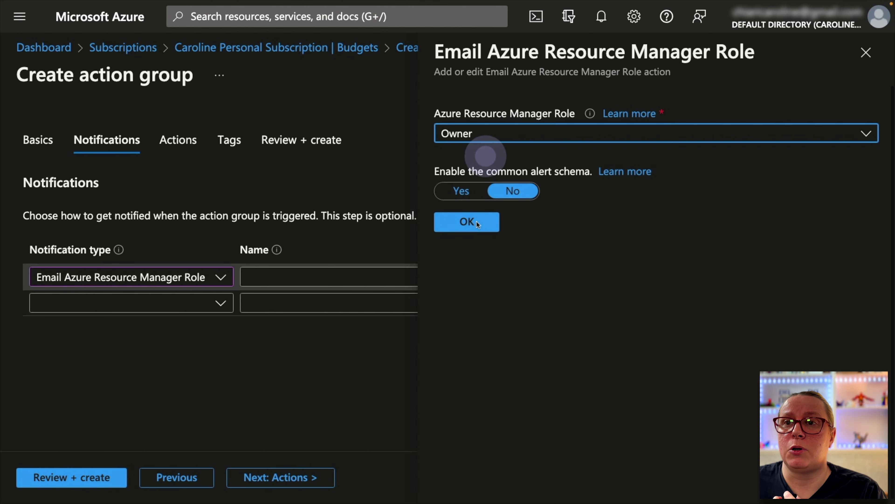
left_click(467, 221)
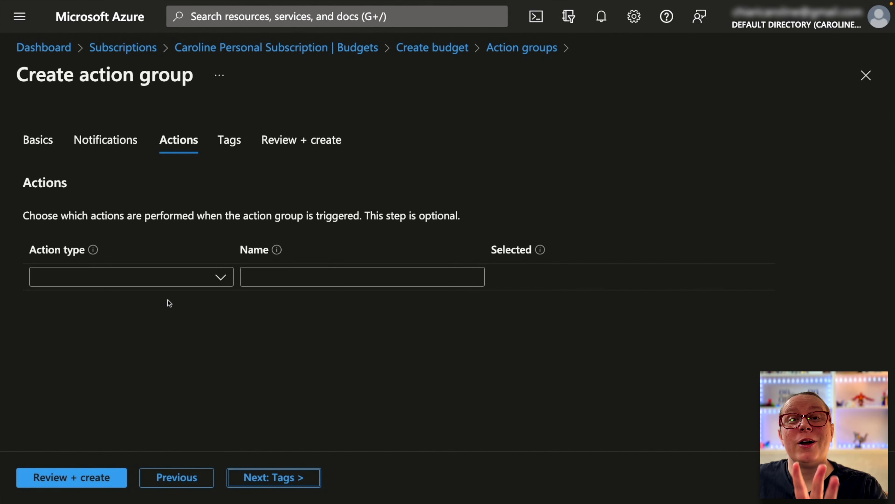
left_click(175, 285)
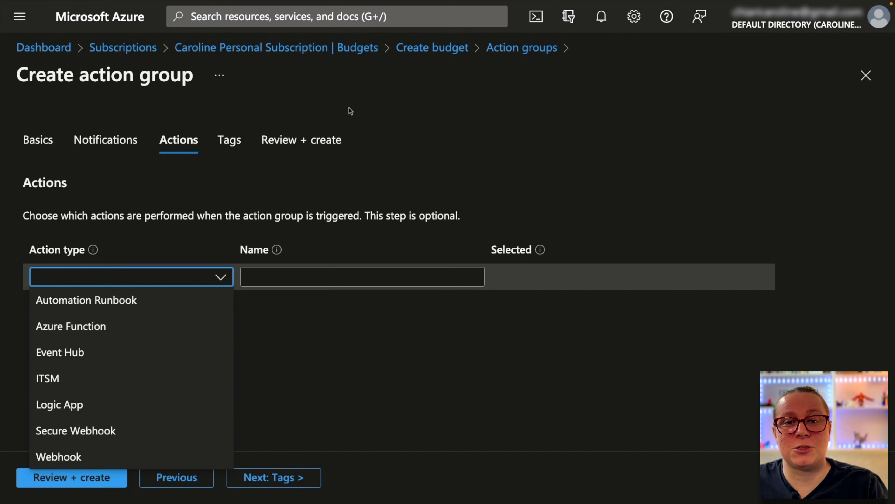
Step: Leave the action group uncreated, return to the budget's alert conditions and list the action groups available for the 120% alert
left_click(511, 49)
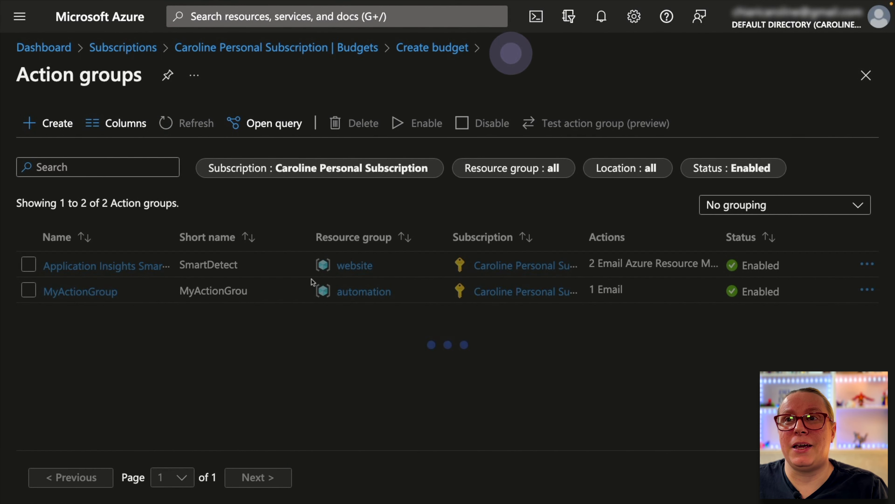
left_click(422, 50)
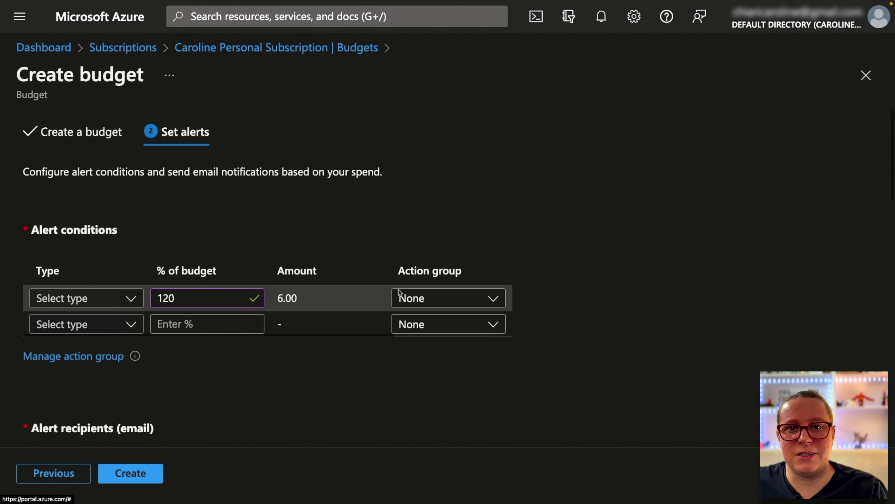
left_click(411, 299)
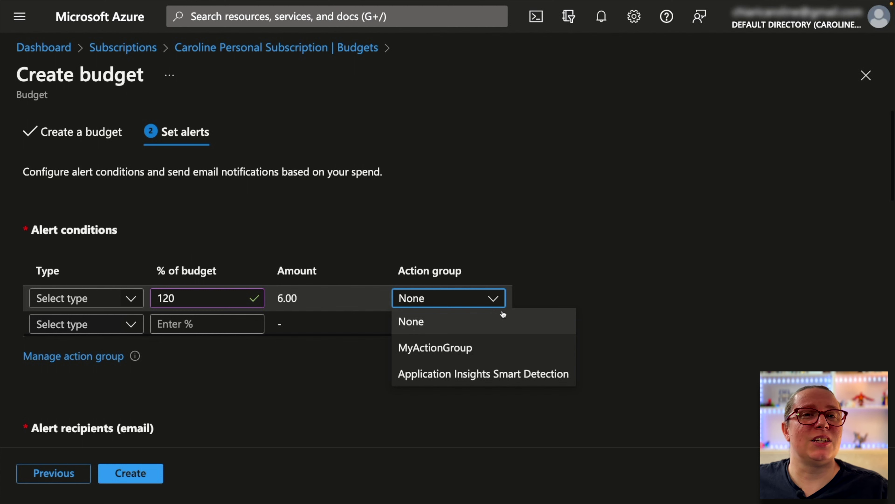
Step: Close the action group choices and look over the budget's alert conditions and alert recipients settings
left_click(567, 250)
scroll(568, 240, "down", 3)
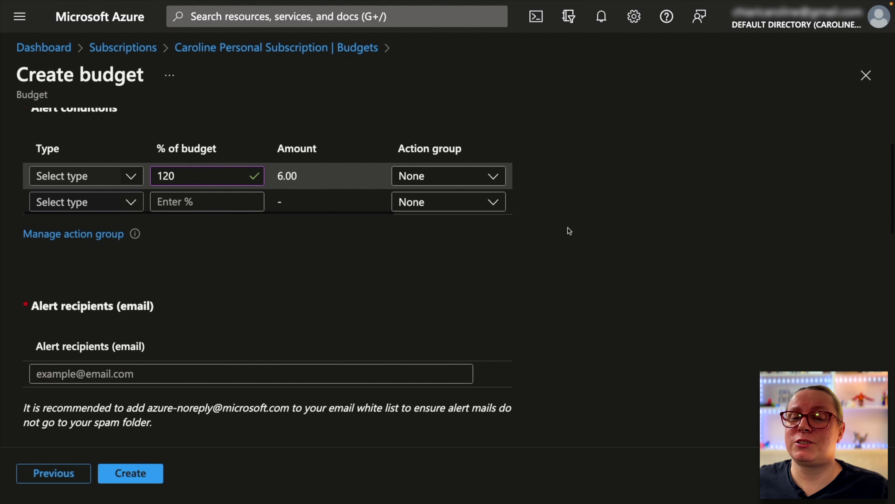
scroll(567, 231, "up", 3)
scroll(567, 233, "down", 3)
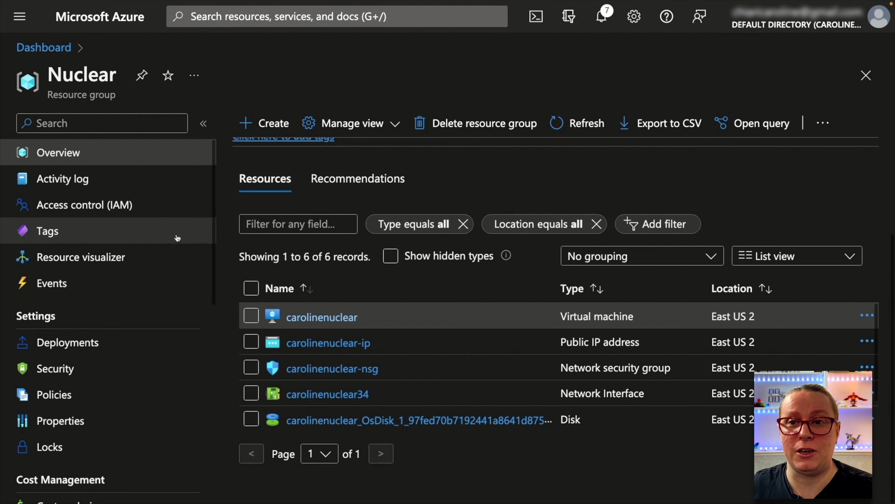
Step: Enable and save the system-assigned managed identity on the virtual machine in the Nuclear resource group
mouse_move(334, 313)
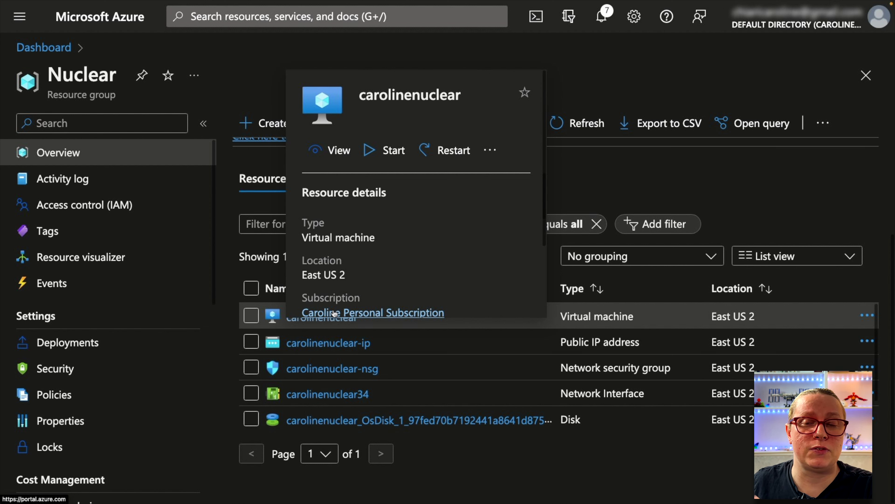
left_click(294, 320)
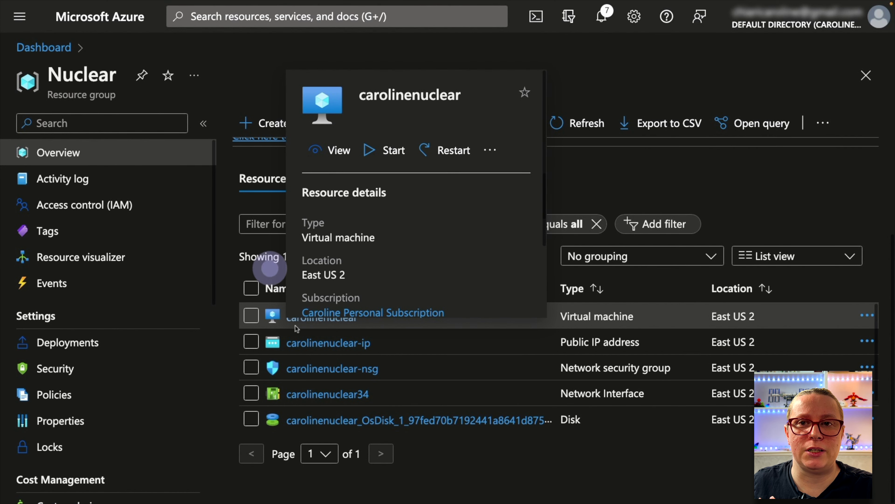
left_click(295, 319)
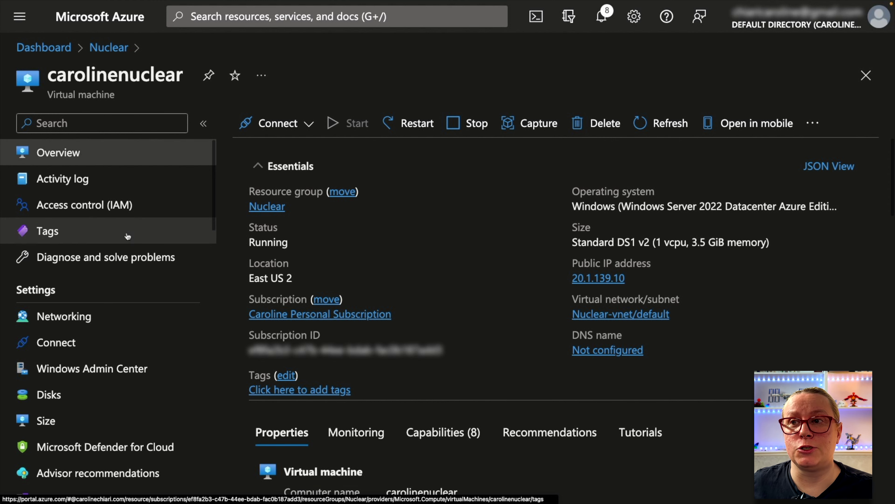
scroll(133, 284, "down", 6)
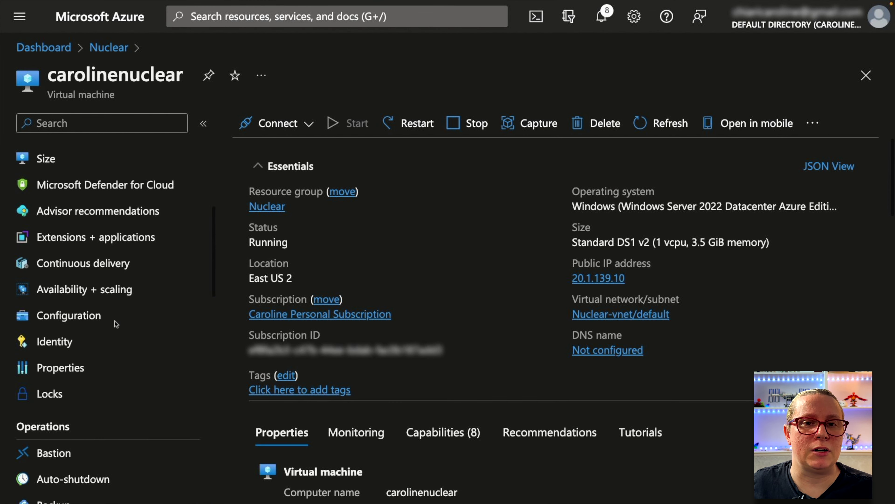
left_click(93, 350)
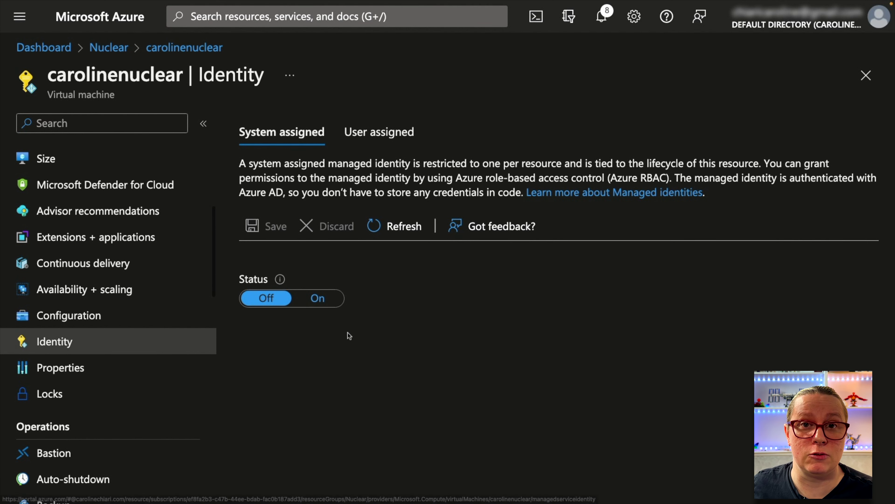
left_click(315, 300)
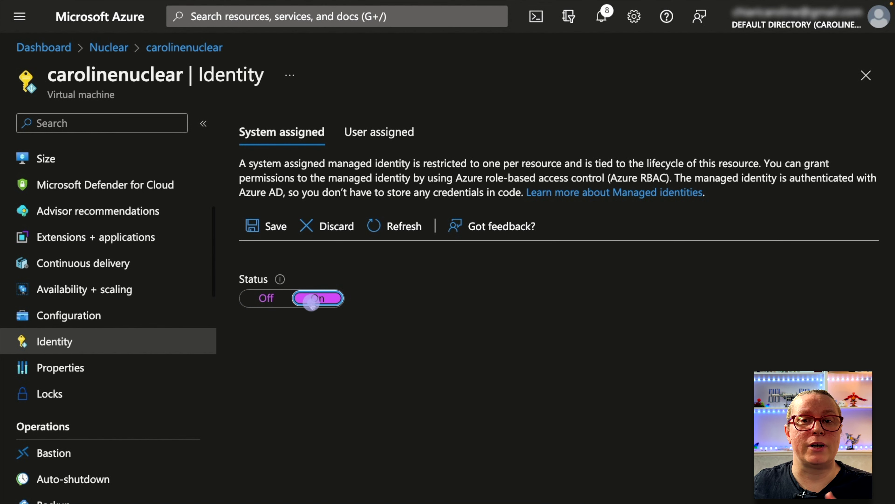
left_click(260, 234)
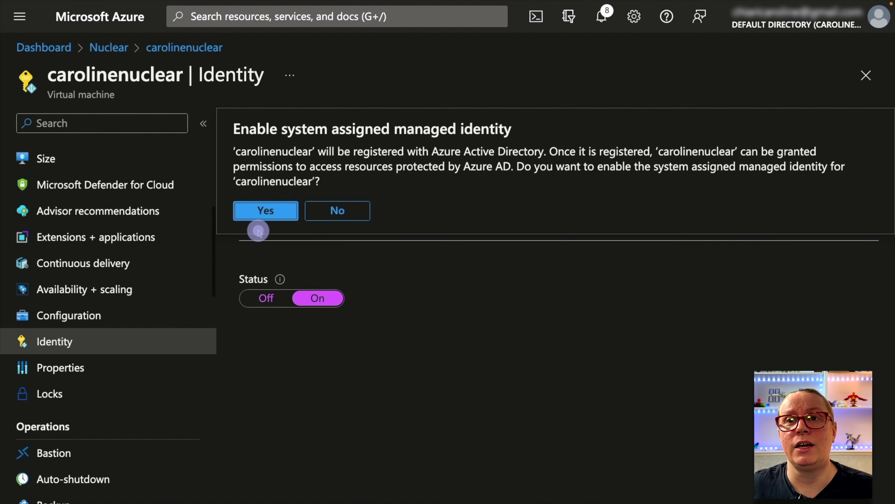
left_click(259, 211)
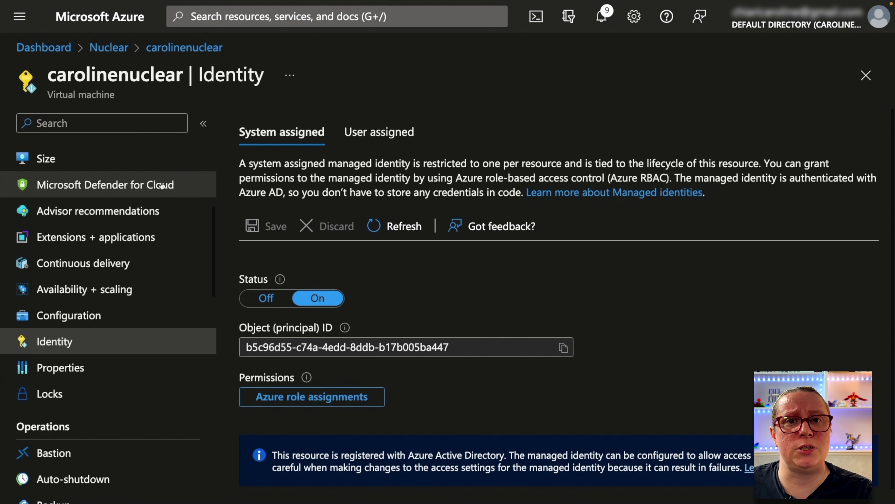
Step: Start a role assignment in the Nuclear resource group's access control and choose the Owner role
left_click(97, 50)
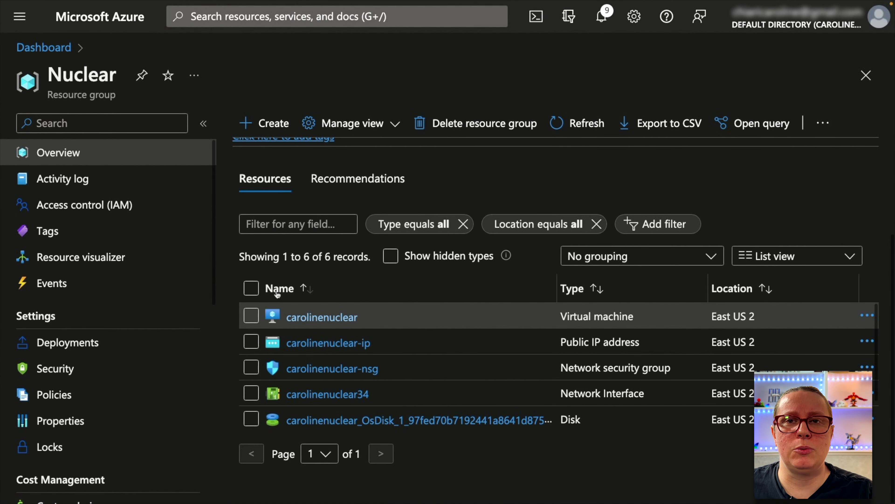
left_click(99, 201)
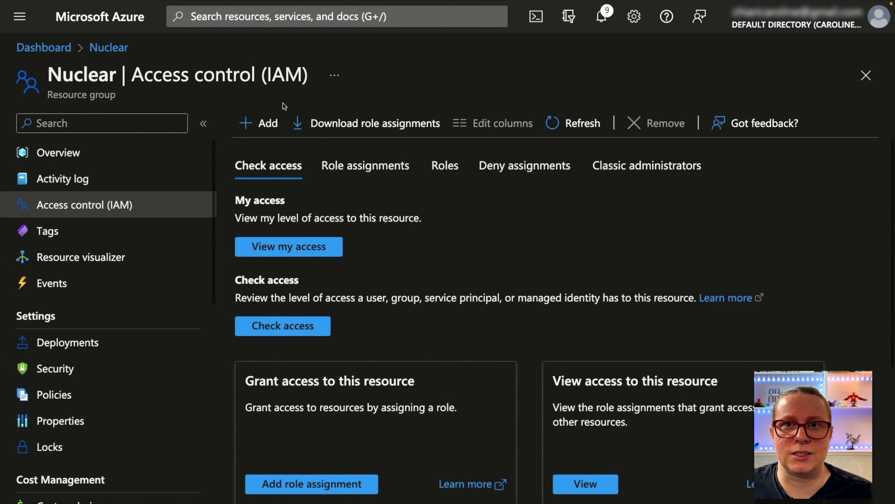
left_click(271, 132)
left_click(277, 152)
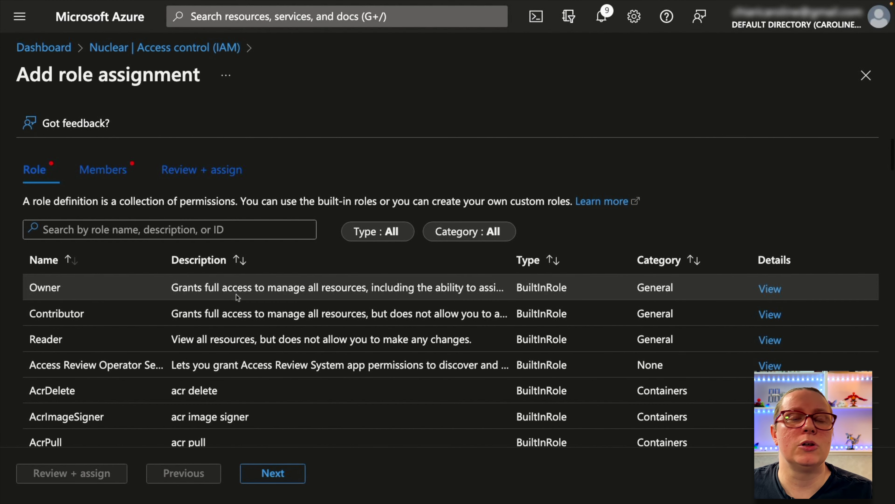
left_click(237, 296)
left_click(280, 476)
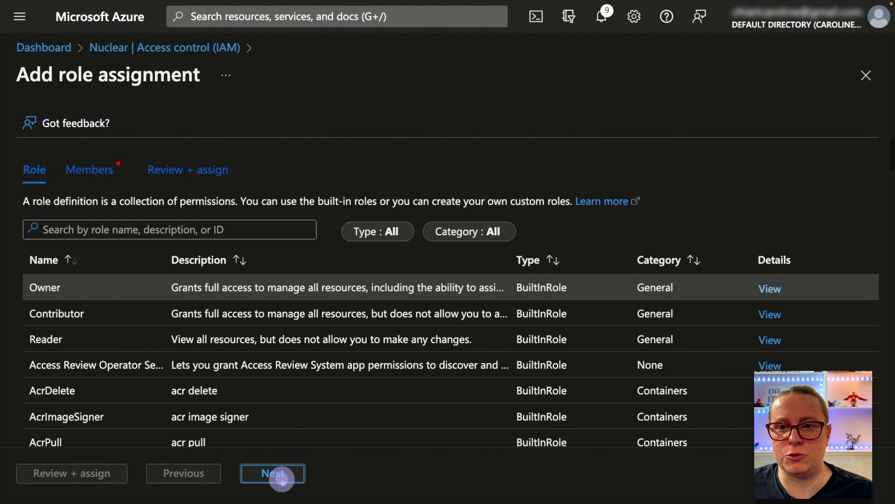
Step: Assign the role to a managed identity, select the virtual machine's identity as member, and submit the assignment
left_click(216, 272)
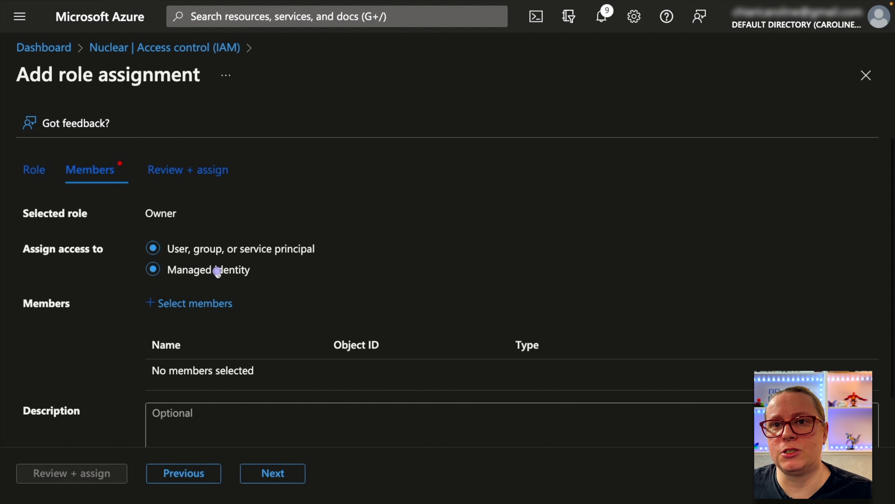
left_click(201, 307)
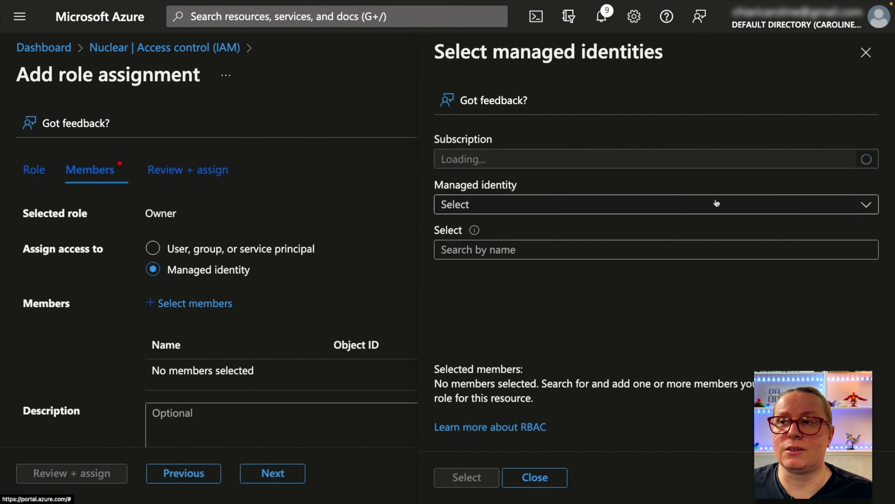
left_click(482, 207)
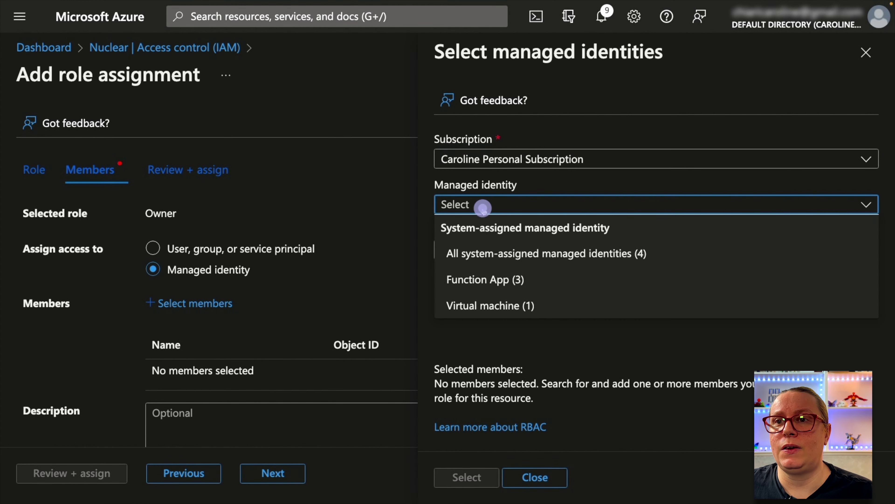
left_click(500, 304)
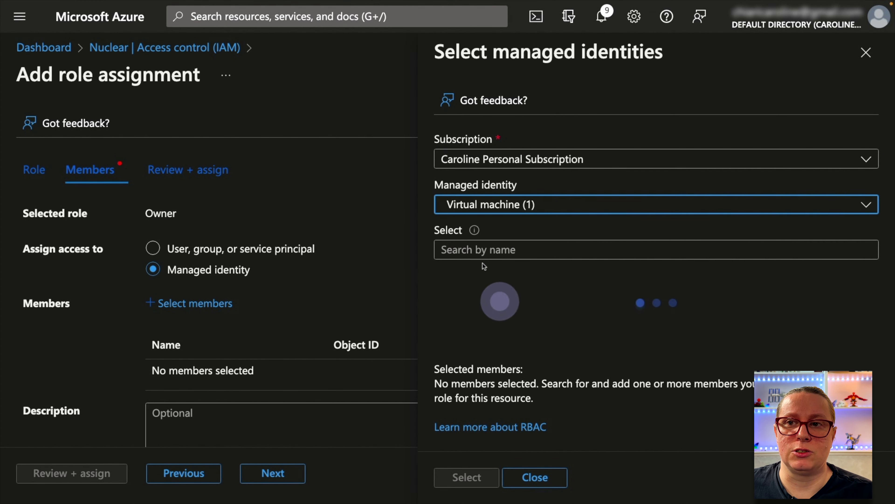
left_click(504, 295)
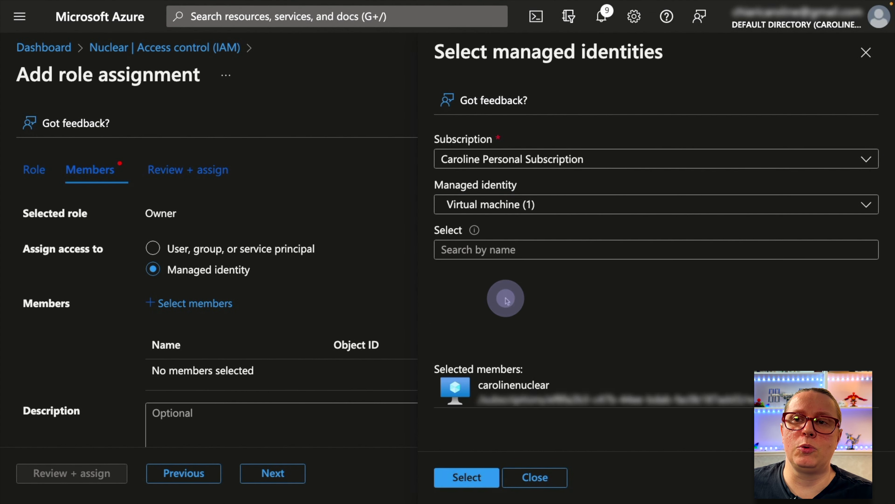
left_click(467, 478)
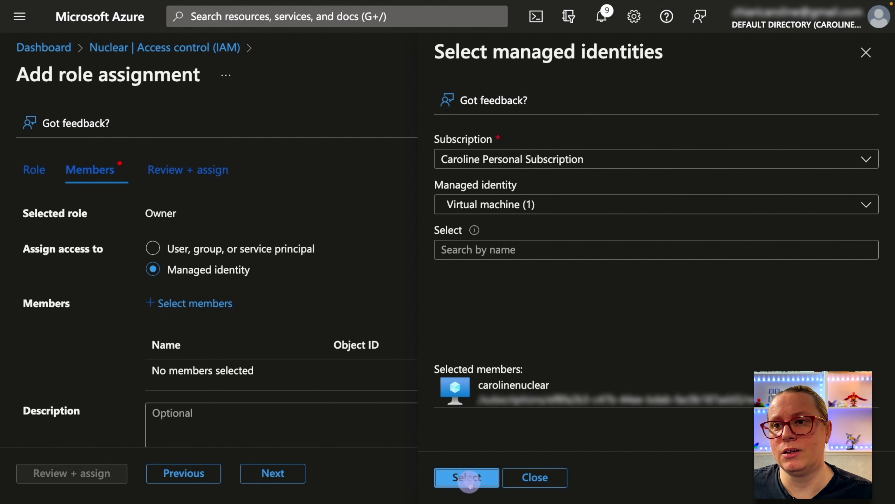
left_click(82, 479)
left_click(82, 479)
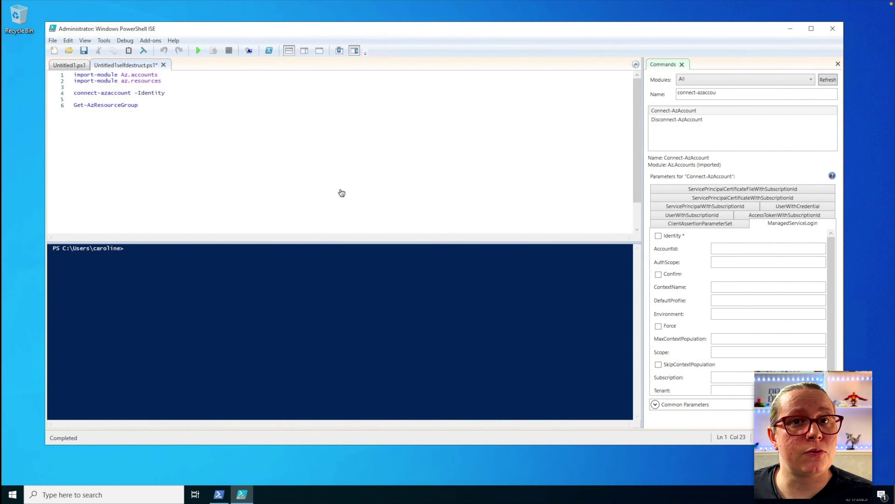
Step: In PowerShell ISE on the virtual machine, examine the script's module import, connect-azaccount -Identity and Get-AzResourceGroup lines
left_click(297, 118)
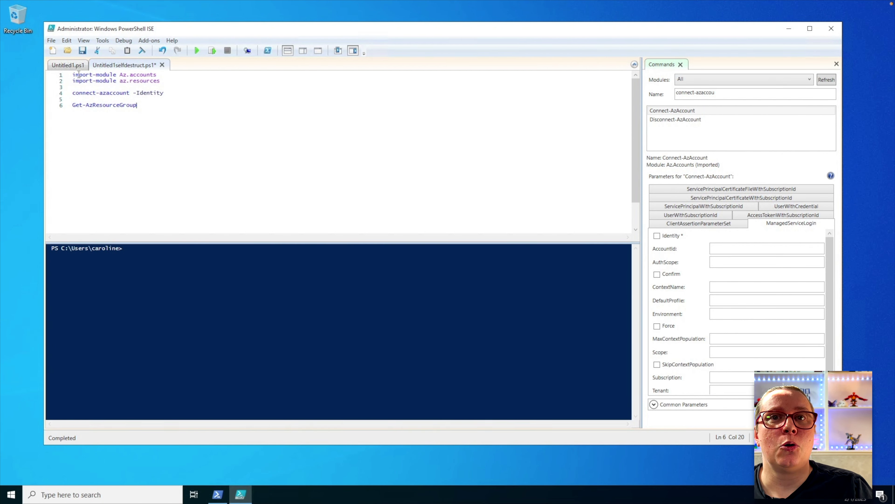
left_click_drag(78, 74, 168, 77)
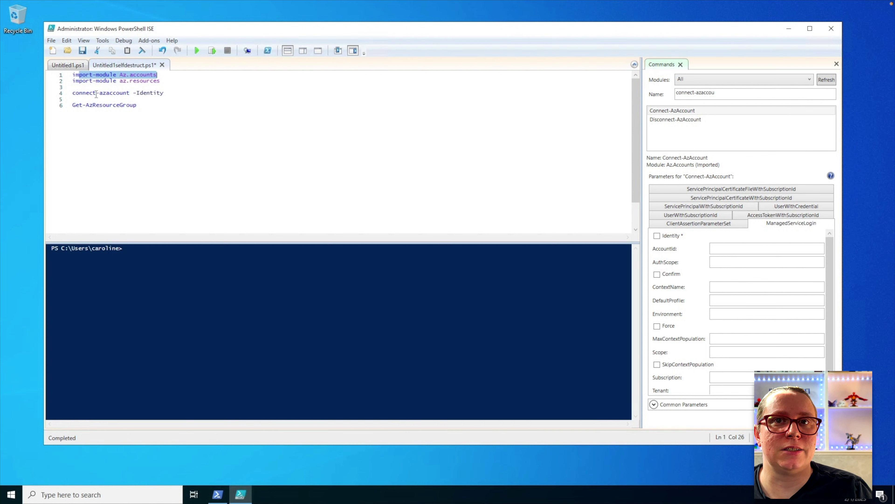
left_click_drag(96, 93, 192, 93)
left_click_drag(82, 105, 135, 104)
Step: Recall the install-module Az -verbose command in the Windows PowerShell console without running it, and return to the script in PowerShell ISE
left_click(217, 494)
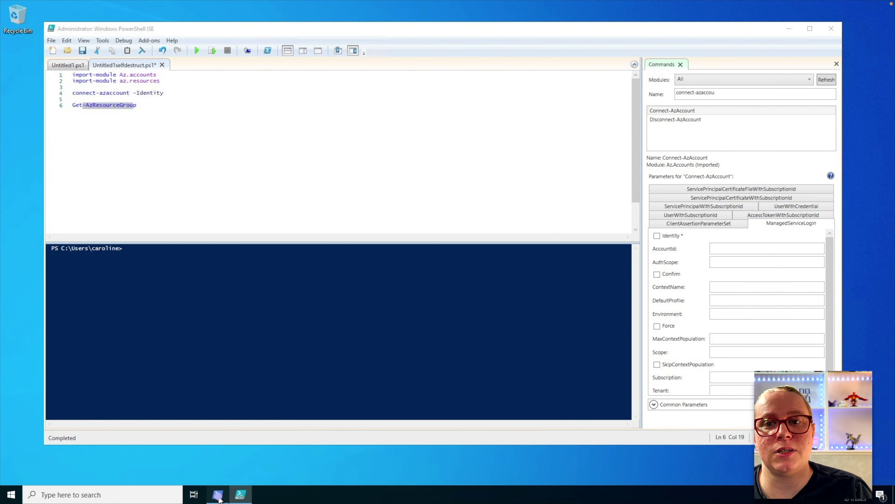
key("Up")
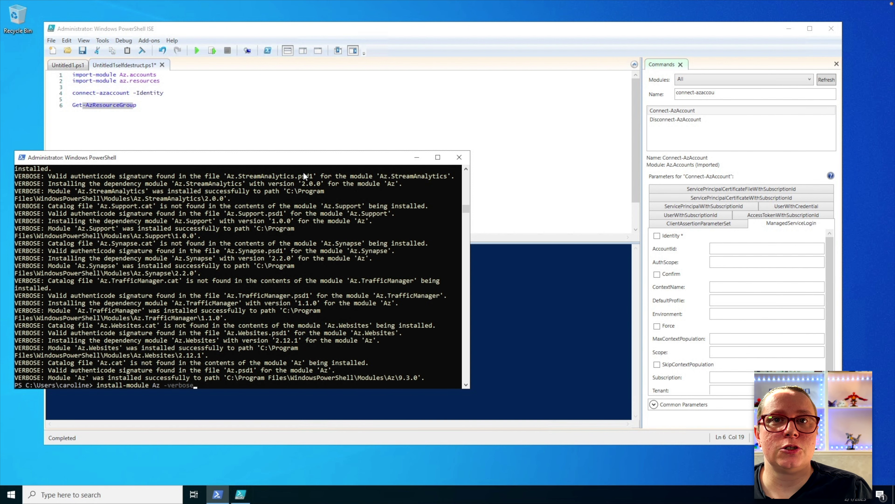
left_click(311, 126)
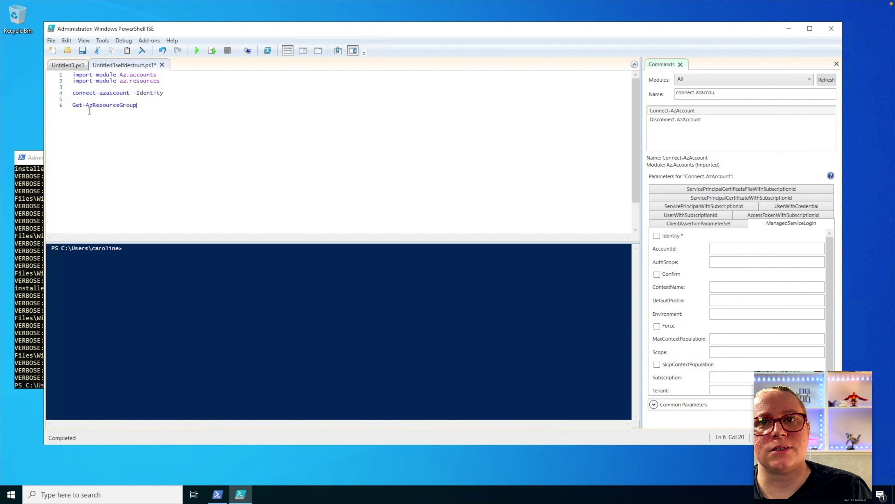
Step: Review the connect-azaccount -Identity line, save and run Untitled1selfdestruct.ps1, and examine the resource ID in its output
left_click(85, 94)
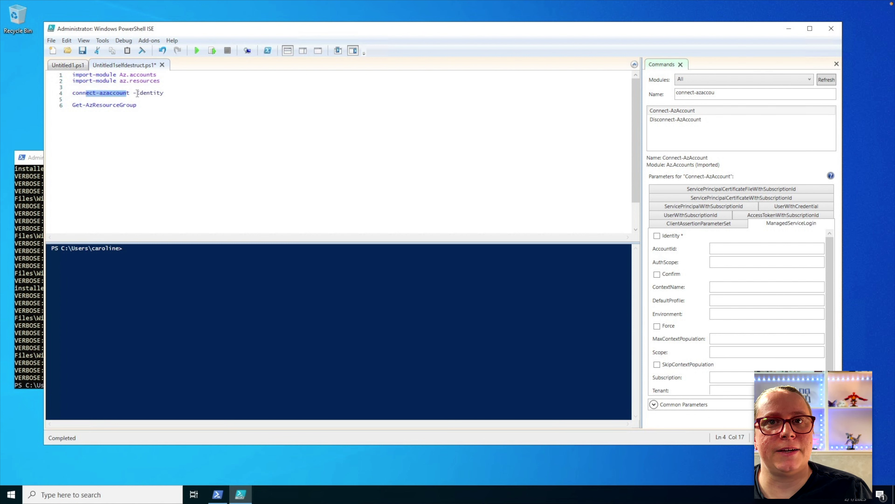
left_click(136, 93)
double_click(152, 94)
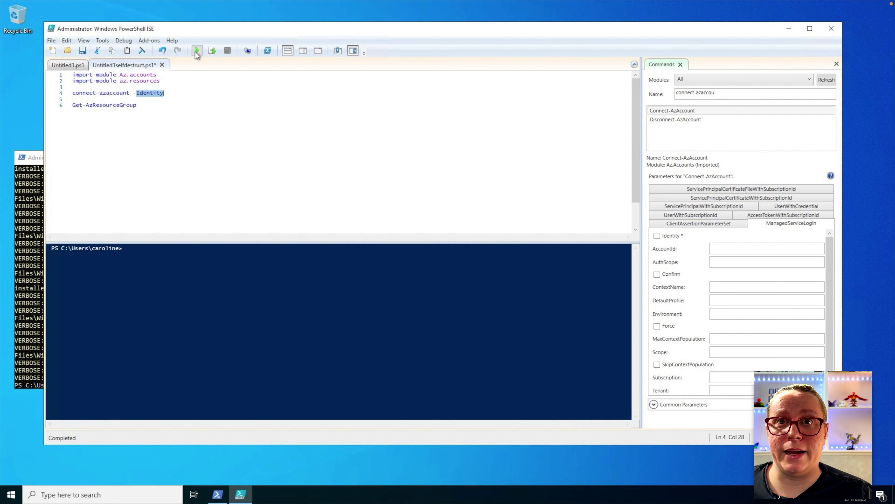
left_click(196, 51)
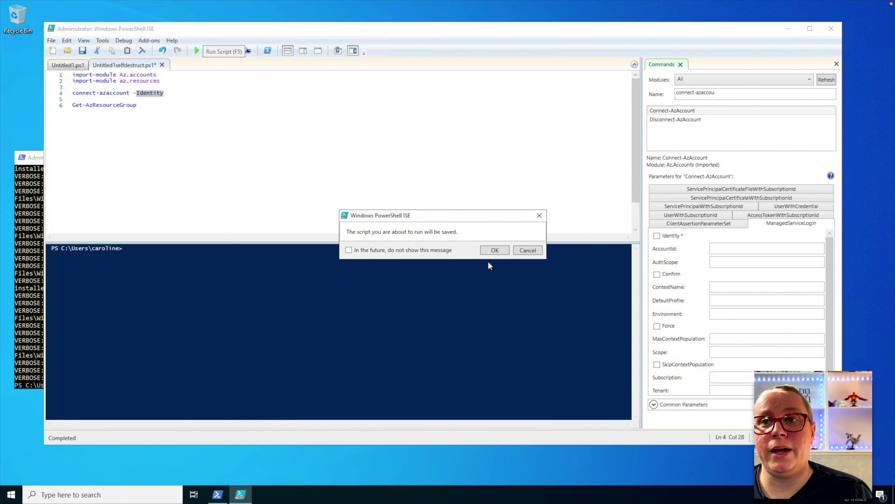
left_click(489, 249)
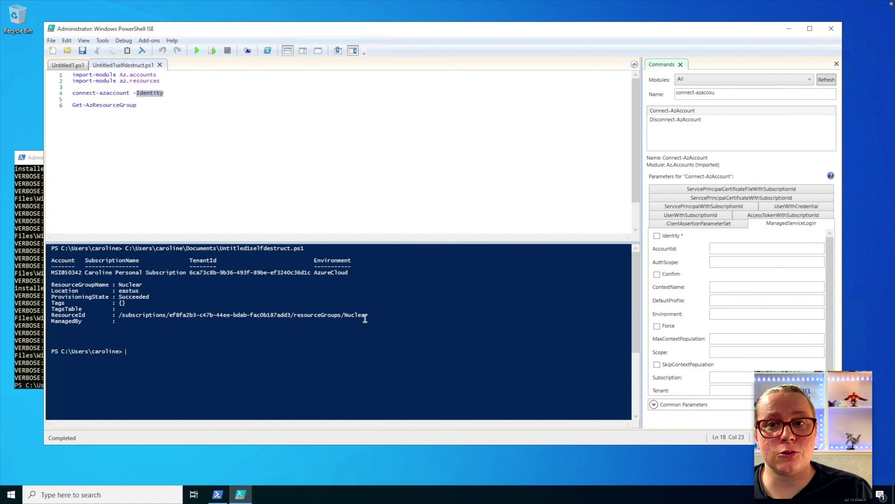
left_click(378, 315)
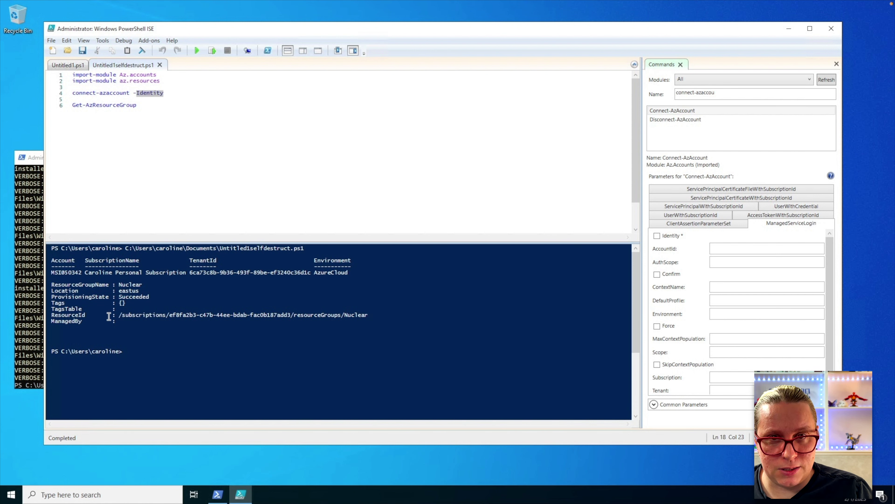
left_click_drag(107, 315, 260, 314)
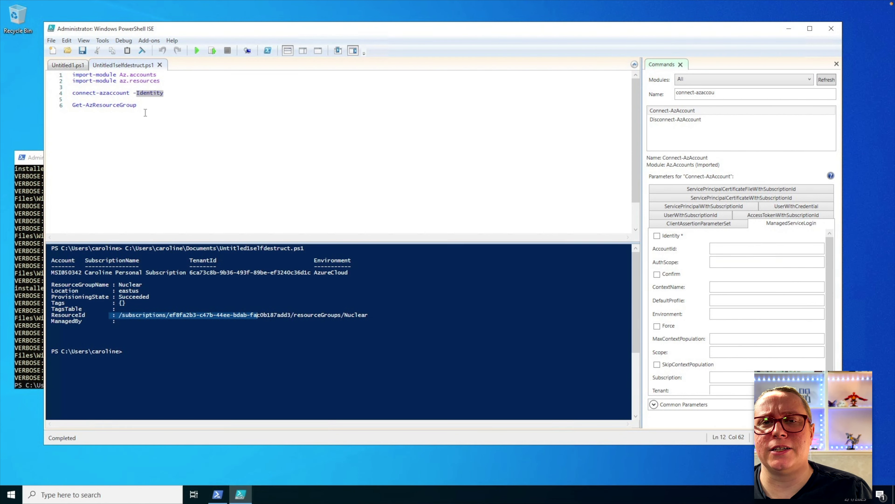
Step: Extend the Get-AzResourceGroup line with | Remove-AzResourceGroup -Force so it deletes every returned group, and run the self-destruct script
left_click(145, 107)
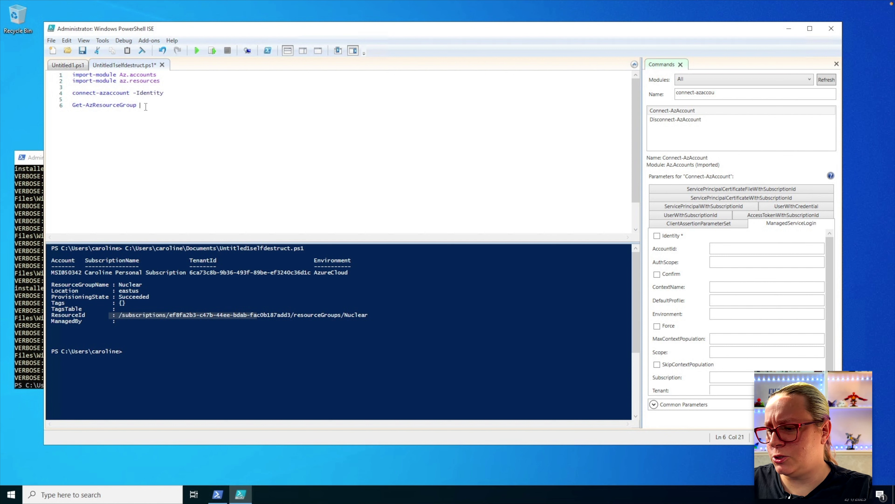
type("| remove")
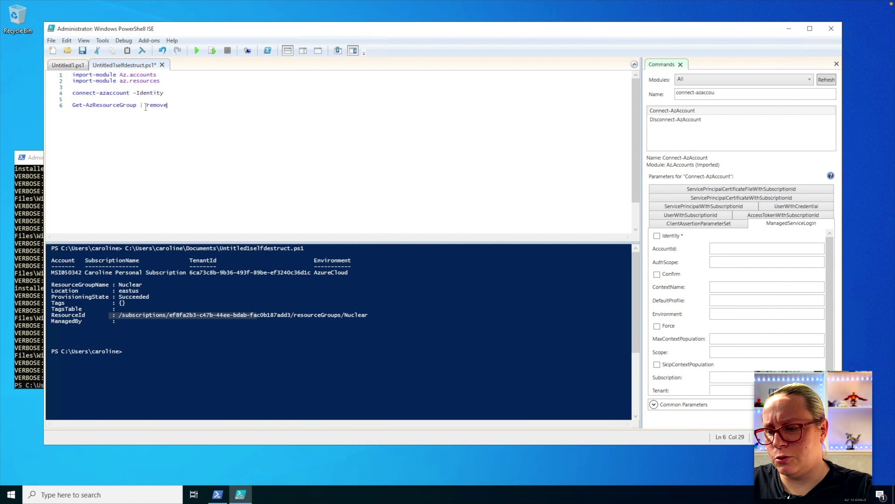
type("-azres")
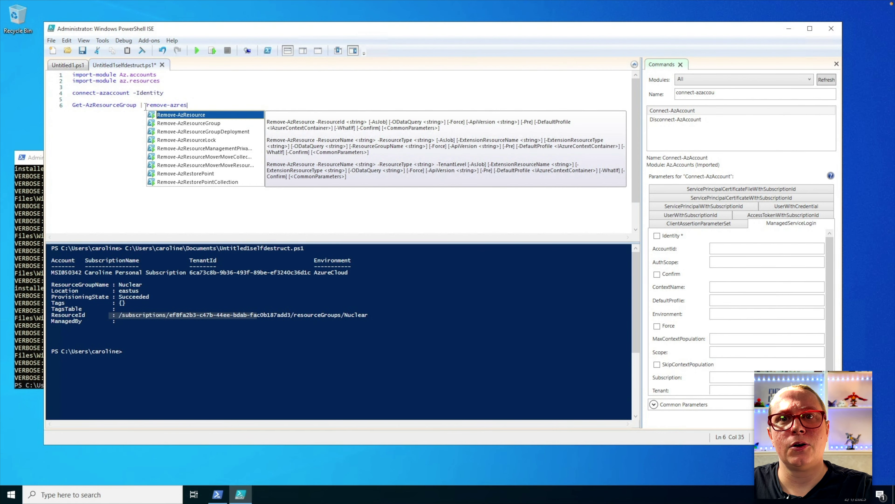
key("Down")
key("Tab")
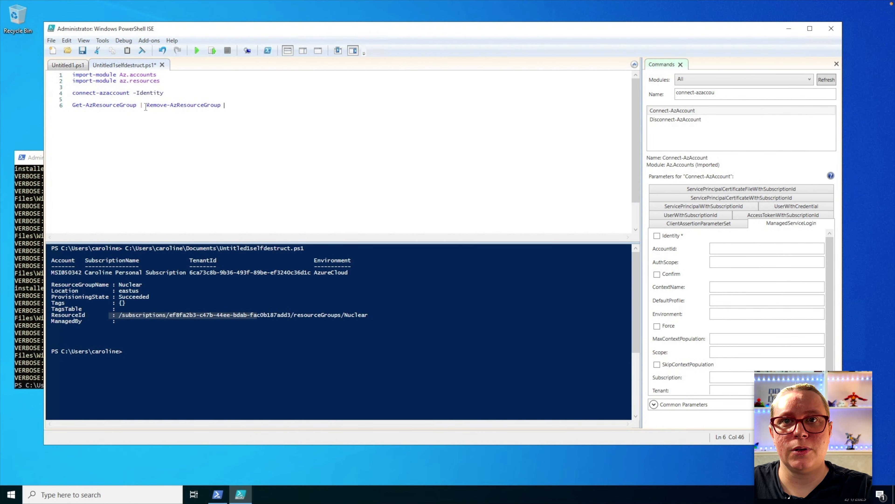
type("-")
key("Down")
key("Down")
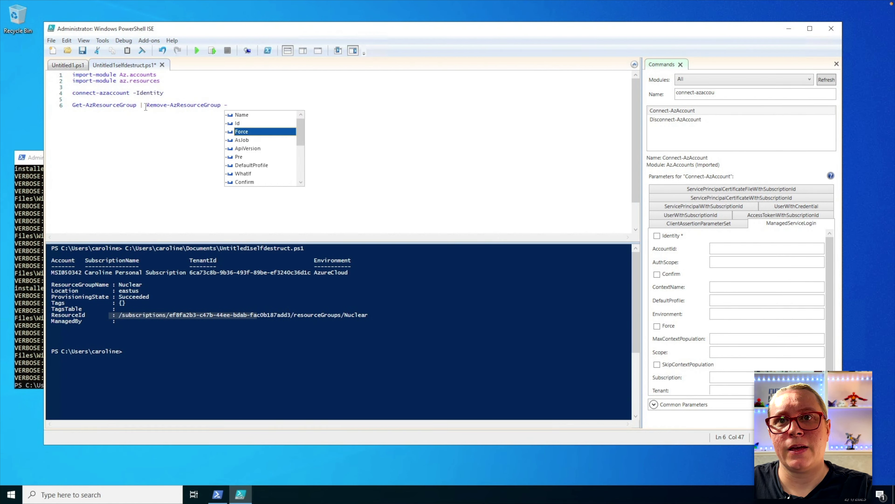
key("Tab")
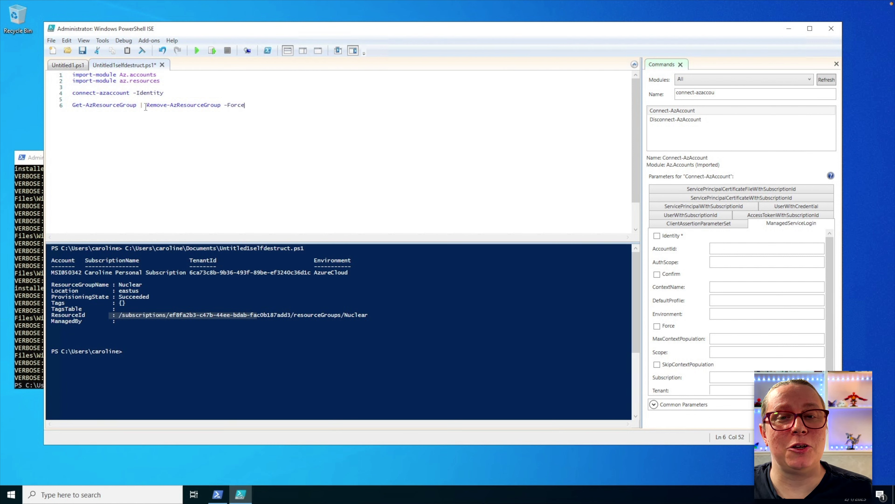
left_click(200, 52)
left_click(496, 250)
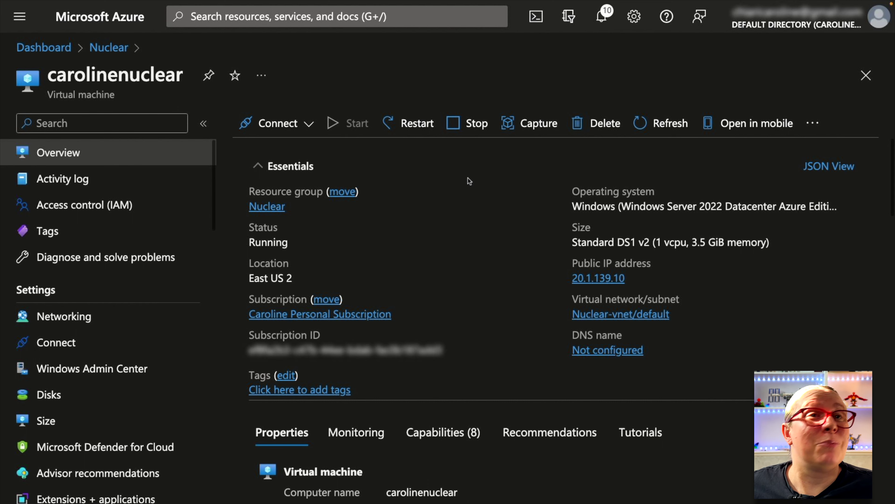
Step: In the Azure portal, open the virtual machine's Nuclear resource group, refresh its resource list to check the deletion, and reload the portal
left_click(108, 47)
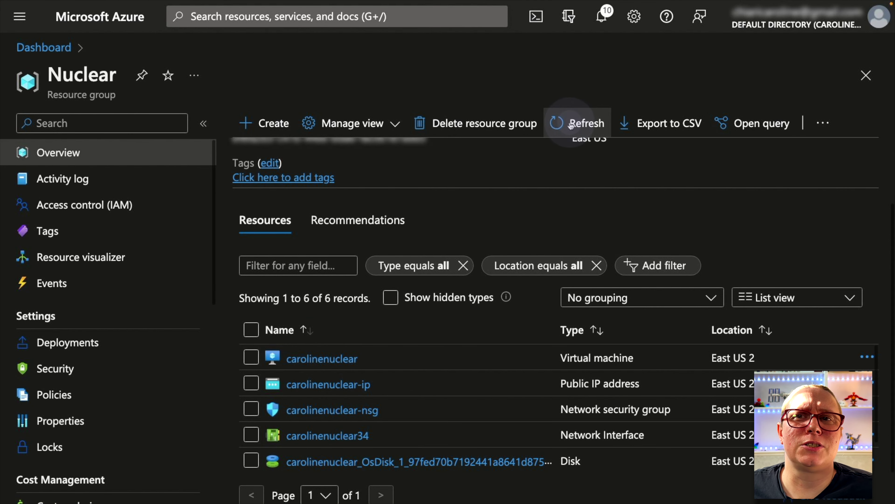
left_click(564, 123)
left_click(564, 123)
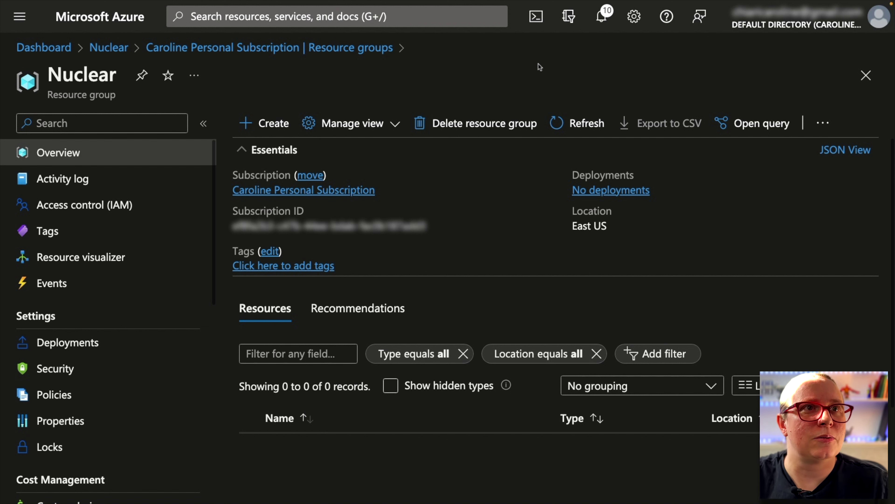
left_click(584, 123)
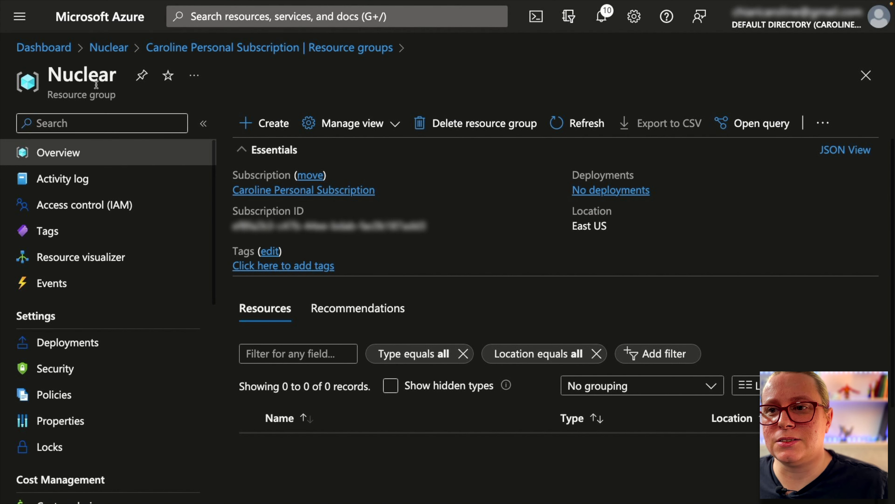
left_click(211, 185)
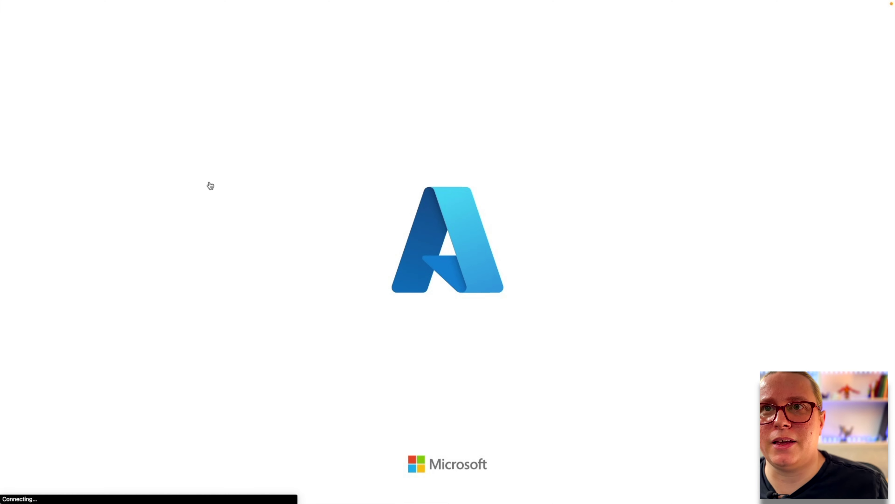